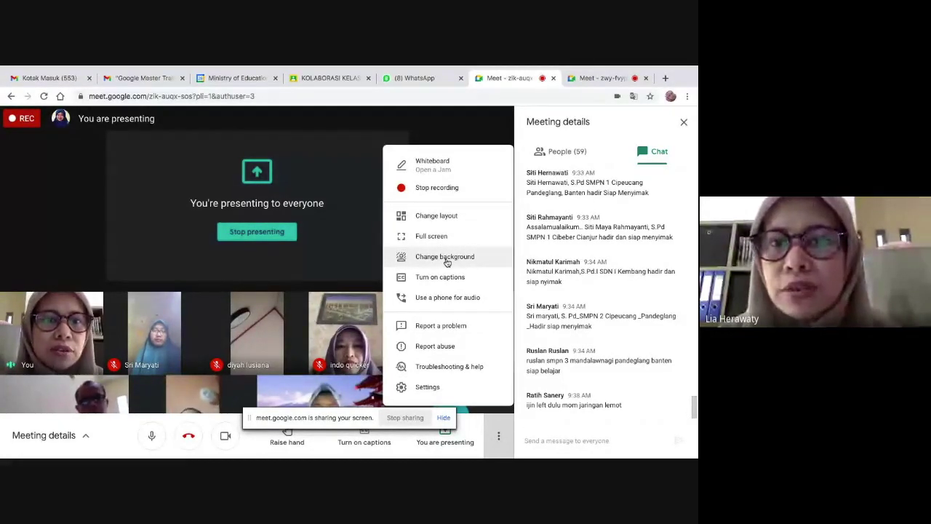
# - Browse the virtual background choices for the meeting's camera, leaving the current one in place, and close the list
pyautogui.click(445, 257)
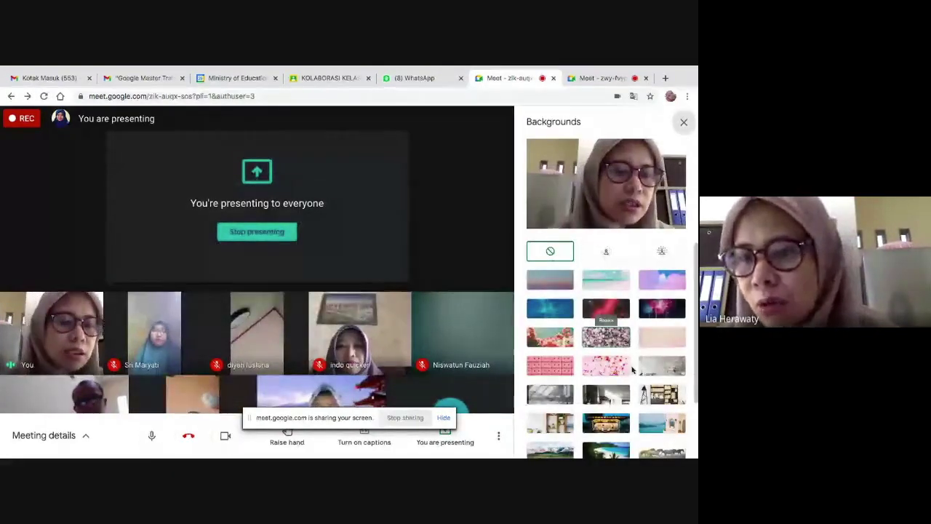
pyautogui.scroll(-2, 650, 386)
pyautogui.scroll(-1, 649, 386)
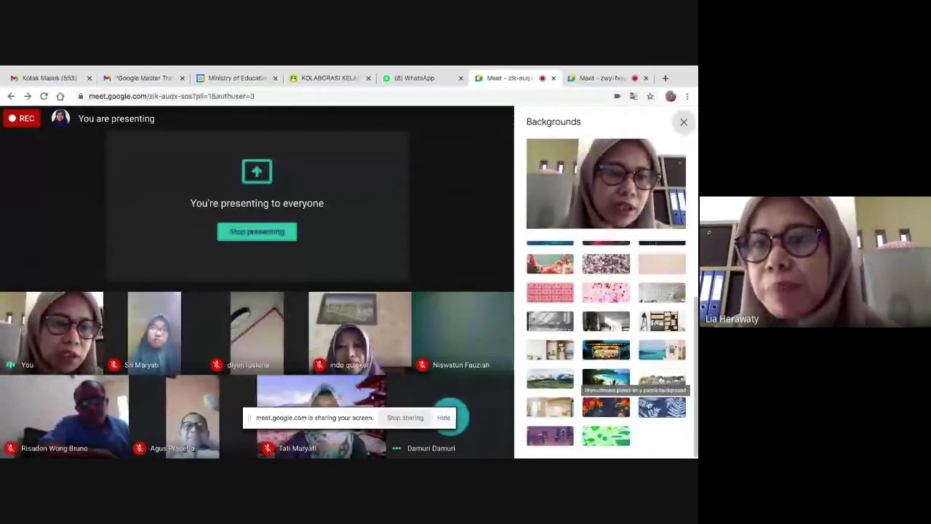
pyautogui.click(682, 125)
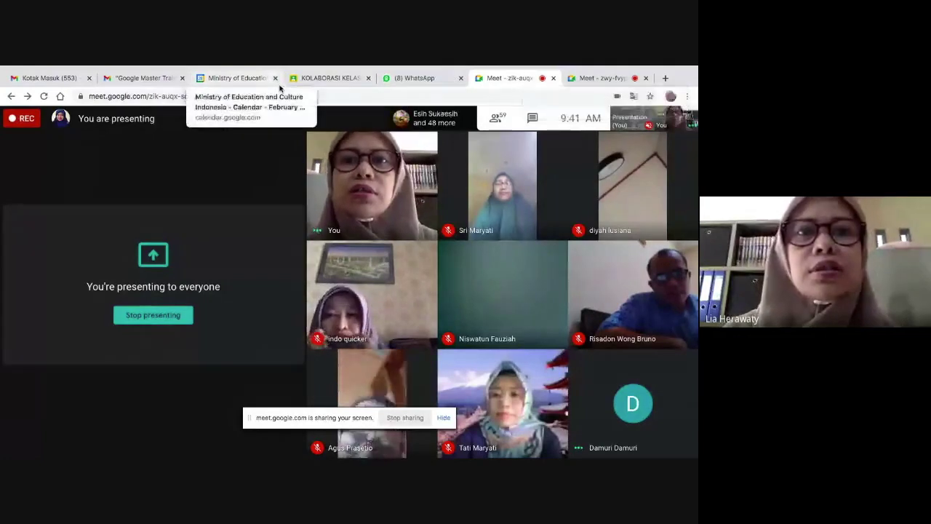
# - Switch to Google Classroom and find the Kolaborasi dengan GoogleSlide topic in the PELATIHAN GOOGLE EDUCATOR classwork
pyautogui.click(332, 80)
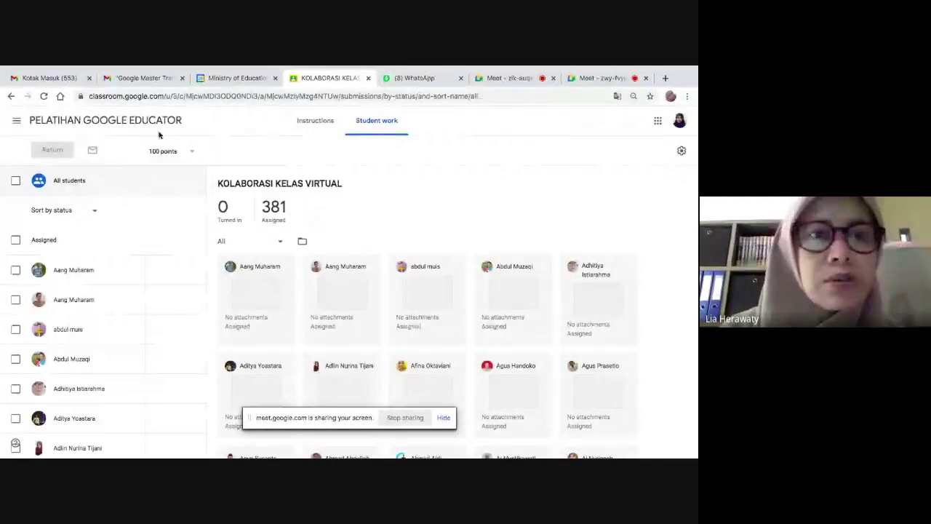
pyautogui.click(121, 122)
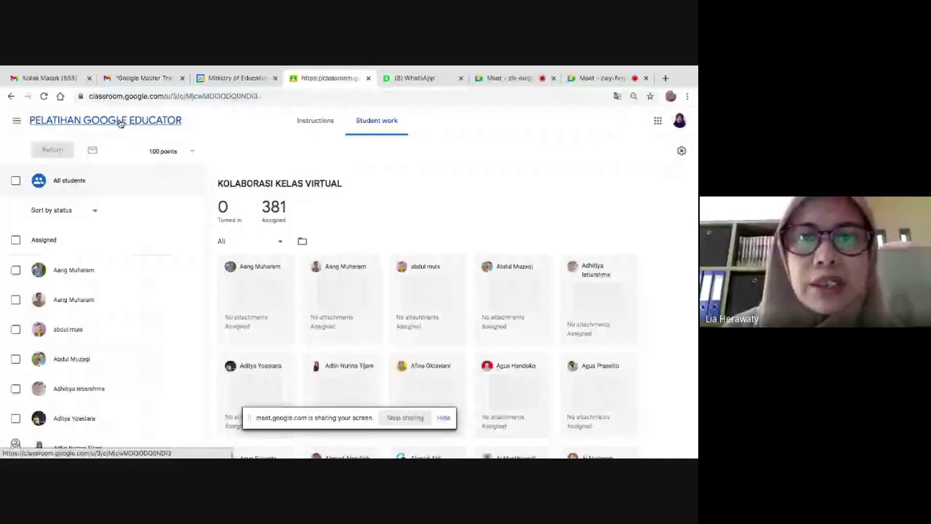
pyautogui.click(325, 122)
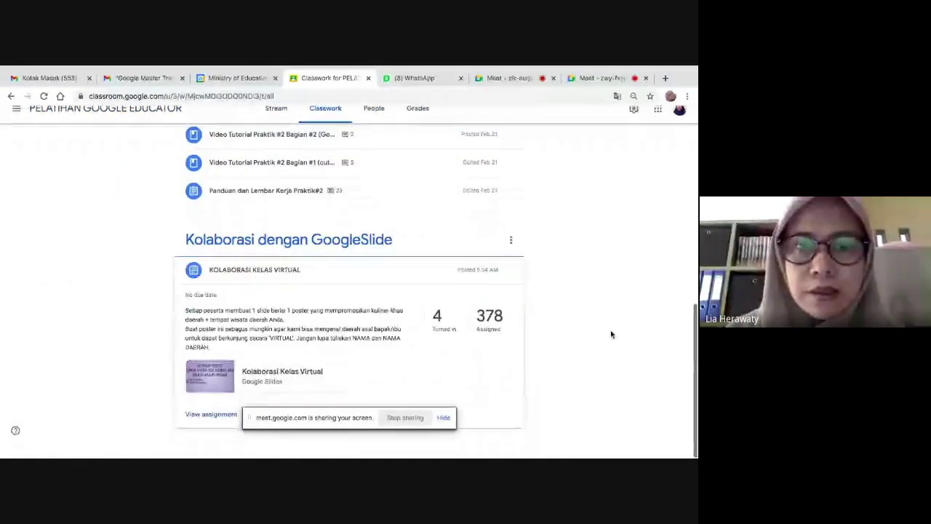
pyautogui.scroll(3, 611, 329)
pyautogui.scroll(3, 611, 334)
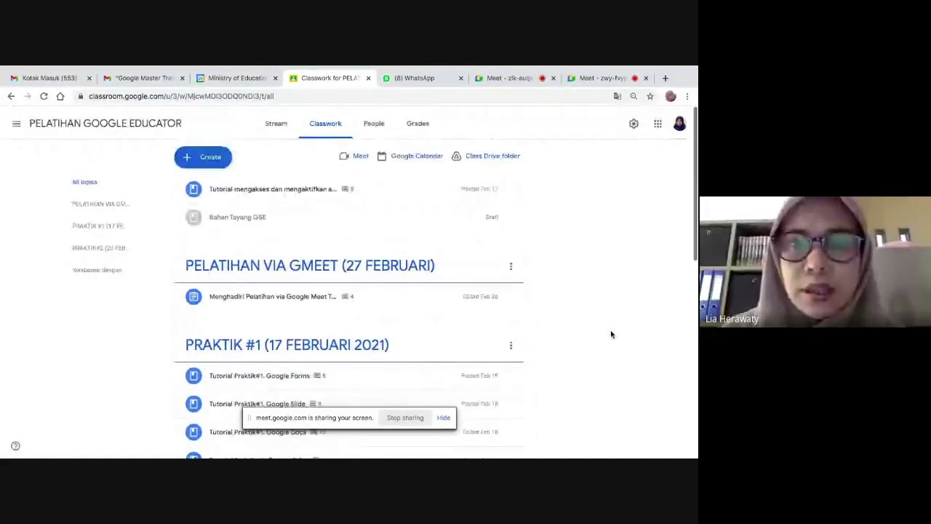
pyautogui.scroll(-2, 610, 334)
pyautogui.scroll(-8, 611, 334)
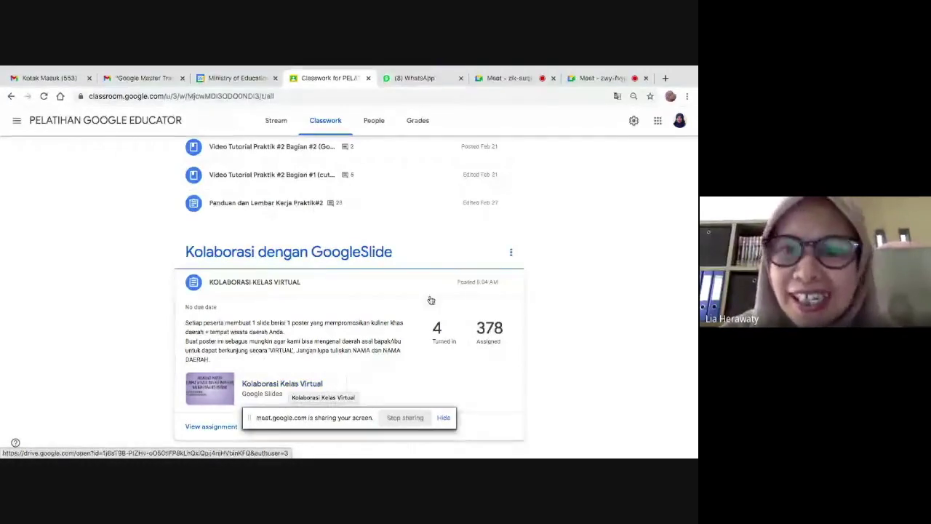
# - Edit the KOLABORASI KELAS VIRTUAL assignment and choose "Students can edit file" for its attached slides
pyautogui.click(511, 284)
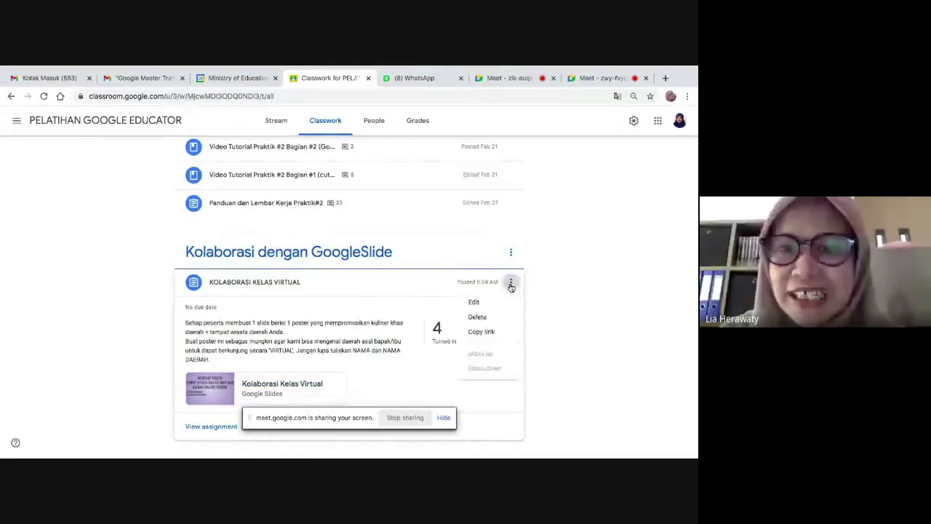
pyautogui.click(478, 302)
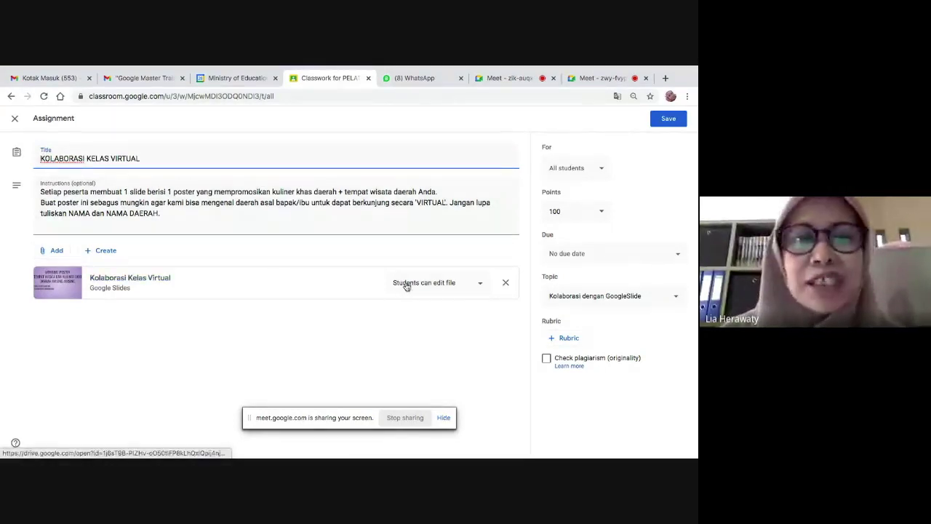
pyautogui.click(480, 285)
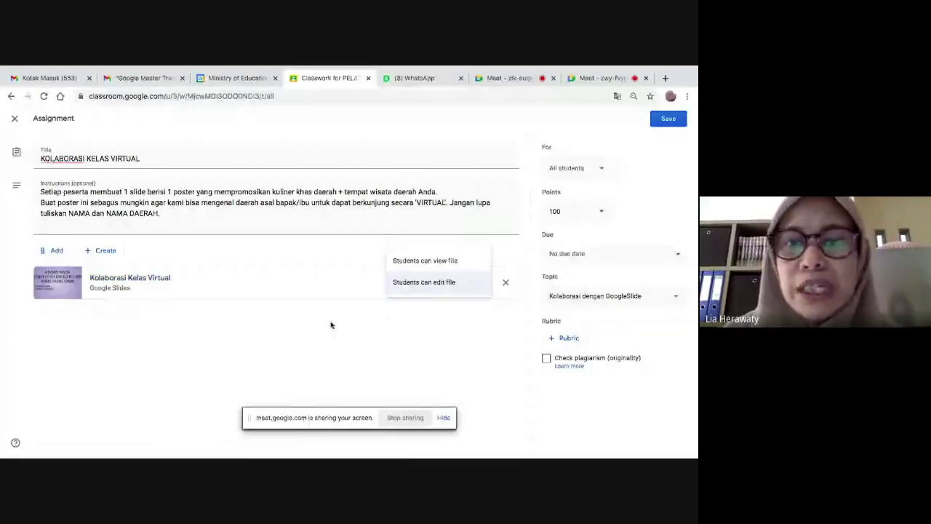
pyautogui.click(441, 284)
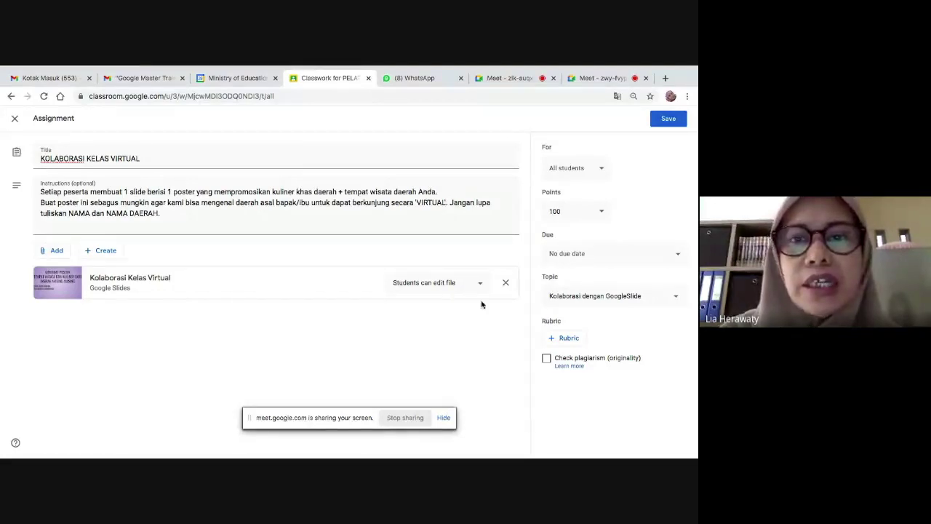
# - Check the options for adding a rubric and the class's reusable rubrics without attaching one
pyautogui.click(563, 340)
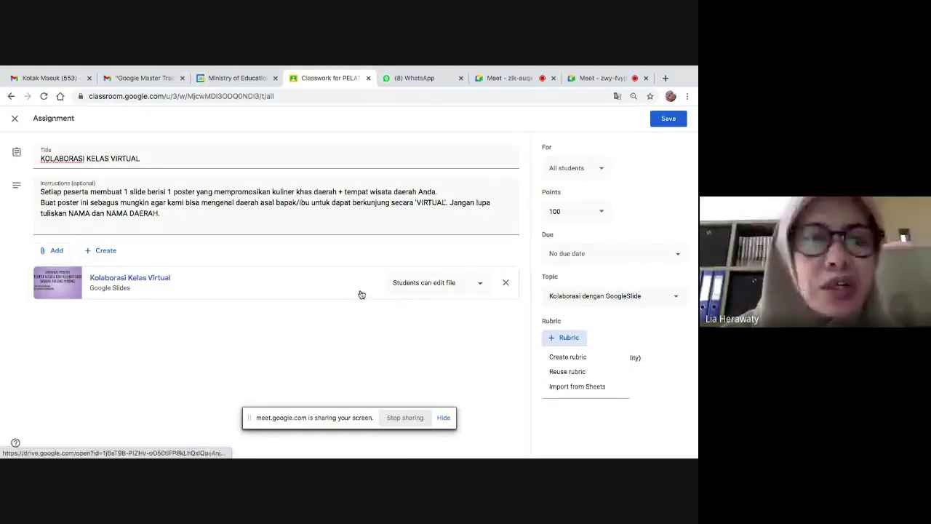
pyautogui.click(564, 372)
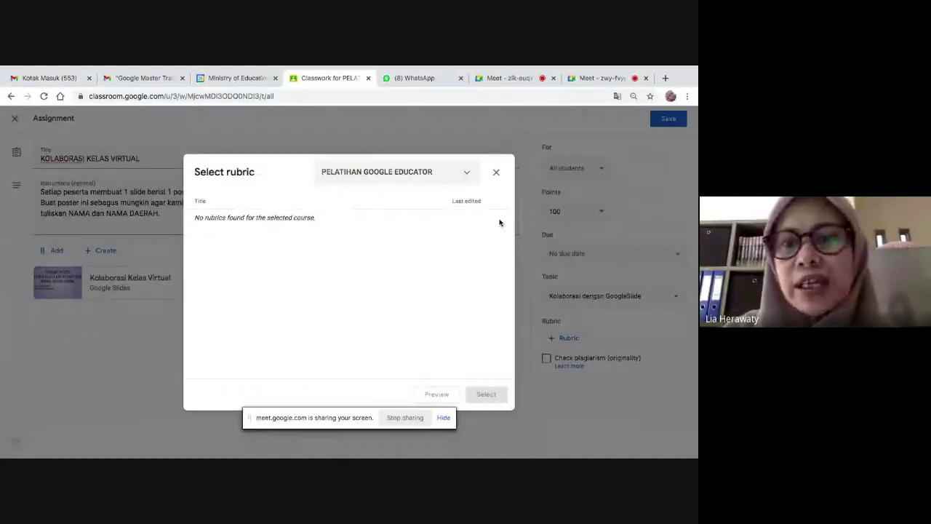
pyautogui.click(497, 175)
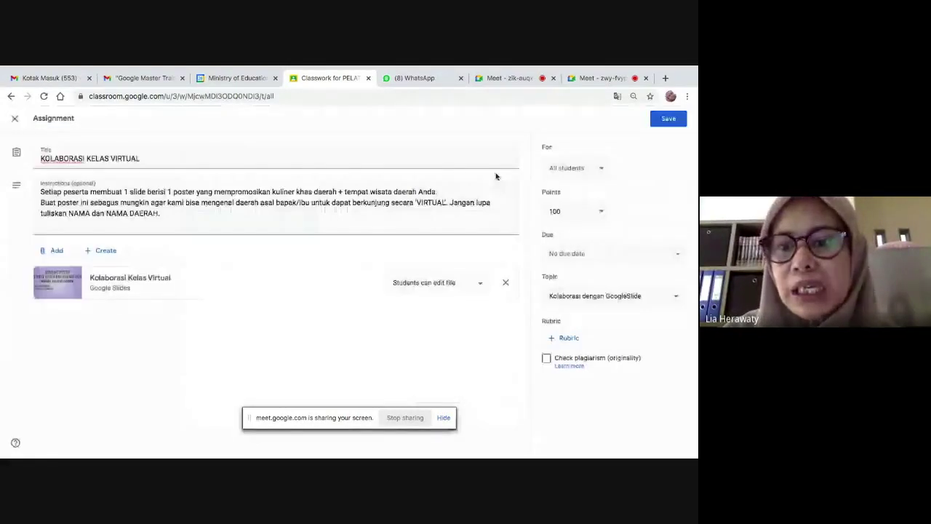
# - Review the student access options for the attached slides without changing them, and save the assignment
pyautogui.click(481, 286)
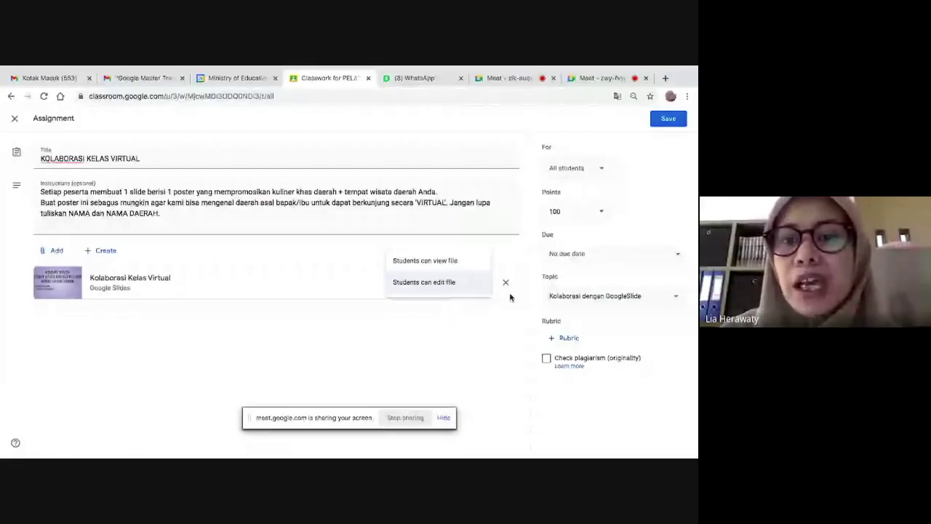
pyautogui.click(481, 333)
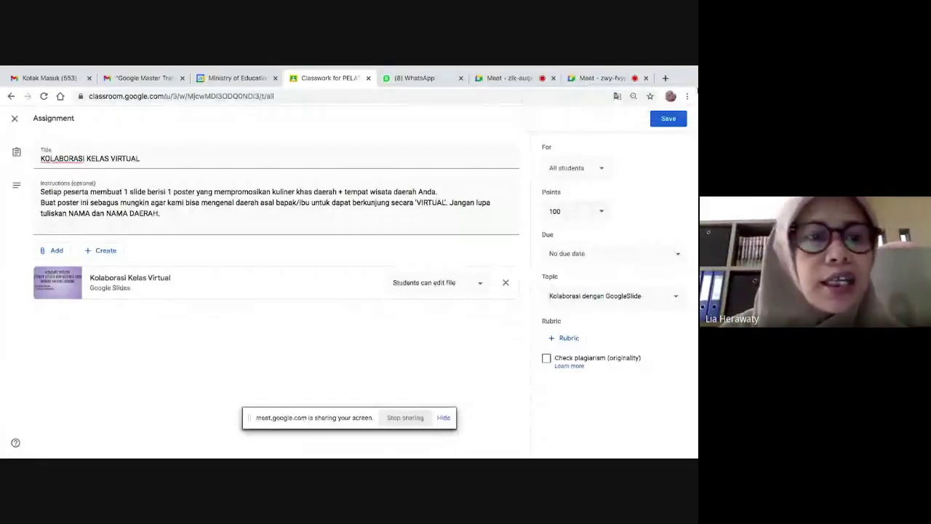
pyautogui.click(670, 119)
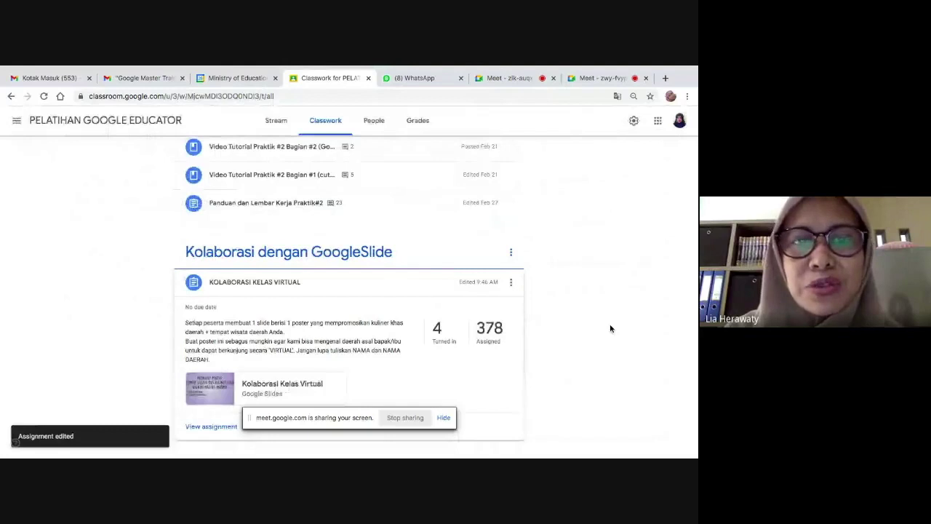
# - Open the Kolaborasi Kelas Virtual slides attached to the assignment and present them full screen
pyautogui.rightClick(611, 329)
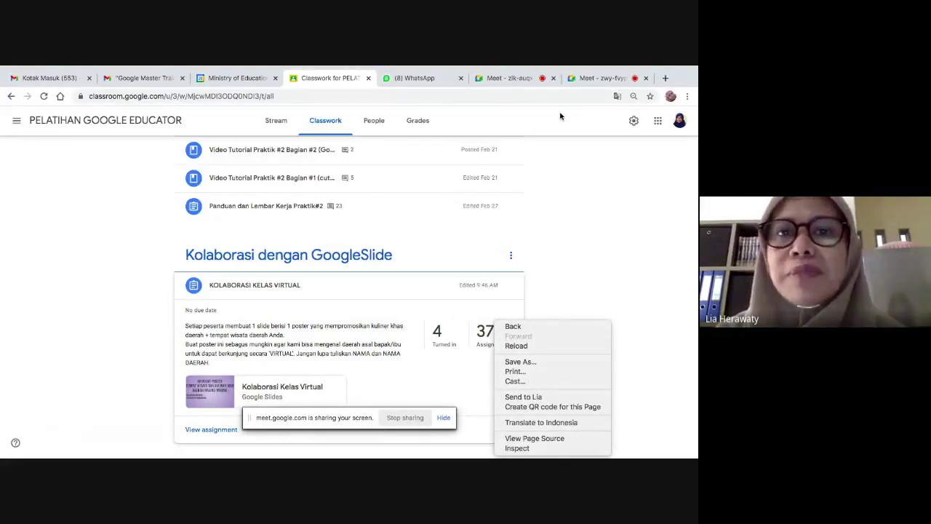
pyautogui.click(626, 282)
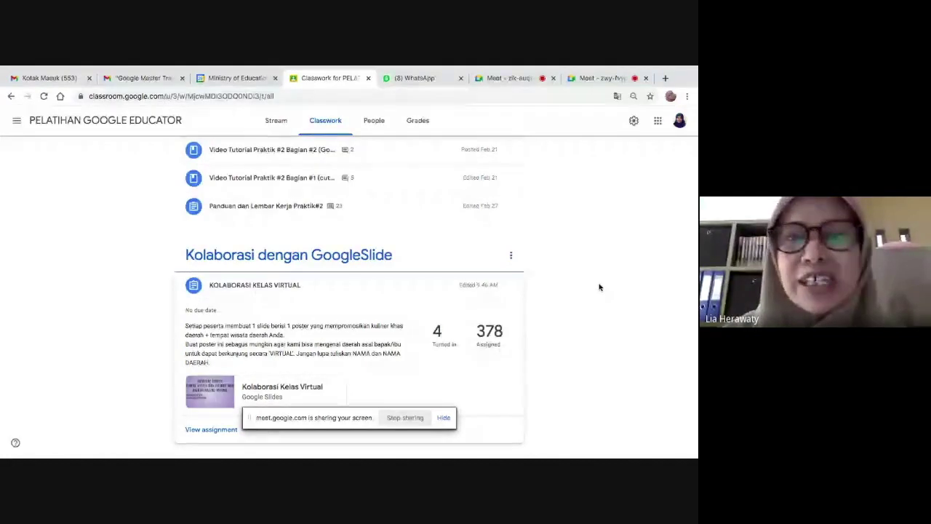
pyautogui.scroll(4, 599, 286)
pyautogui.scroll(2, 599, 285)
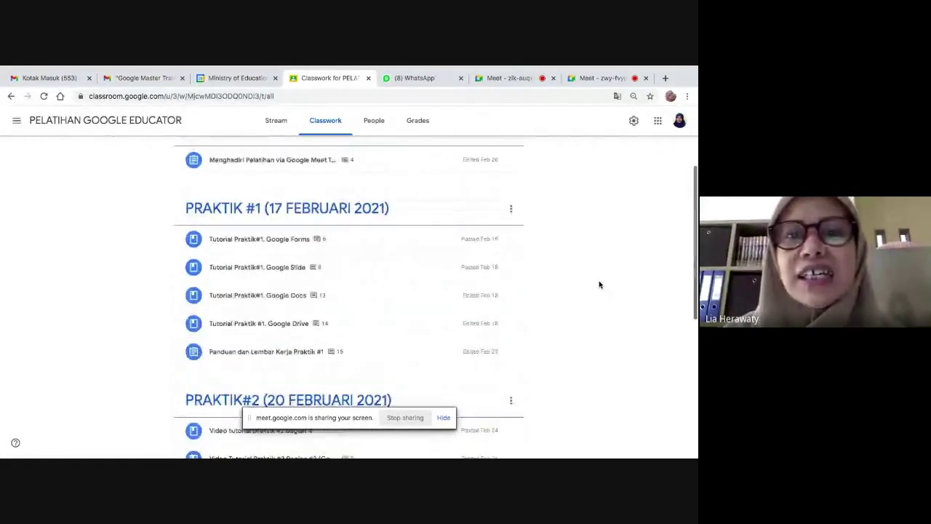
pyautogui.scroll(1, 600, 285)
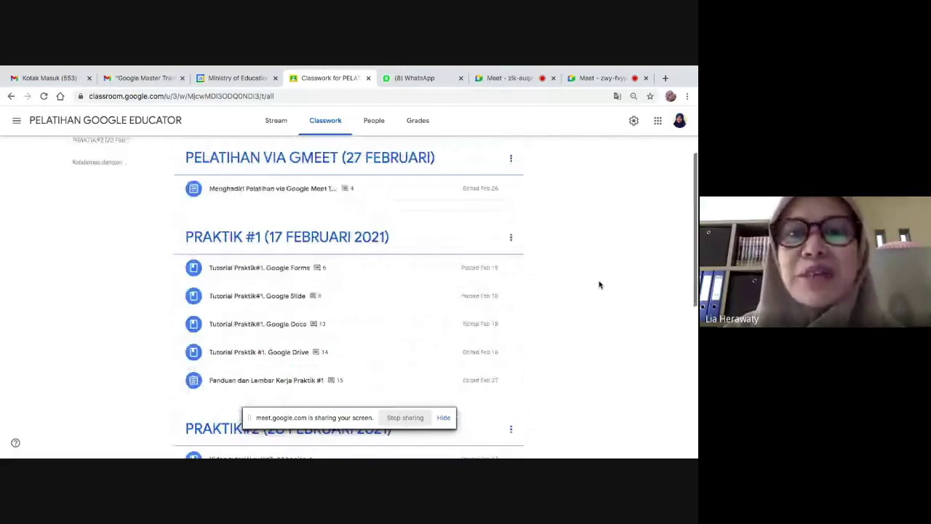
pyautogui.scroll(2, 599, 285)
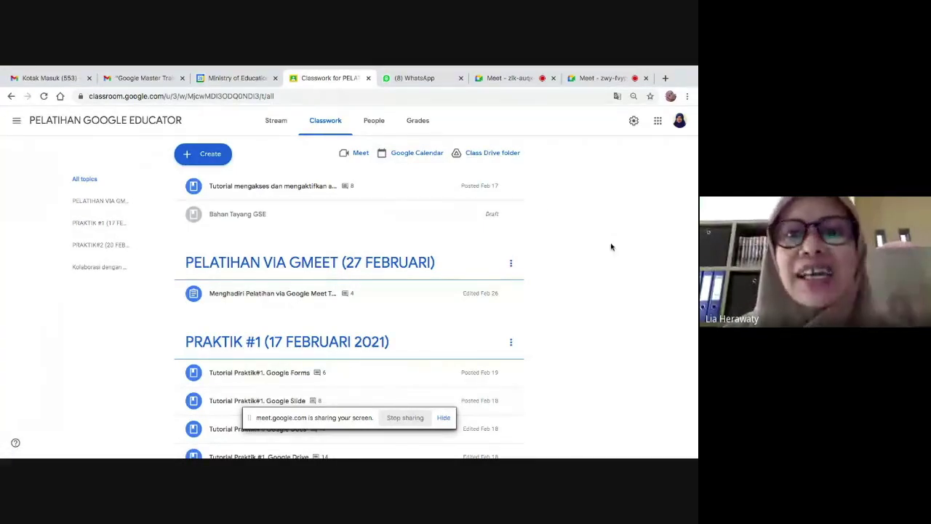
pyautogui.scroll(-10, 580, 279)
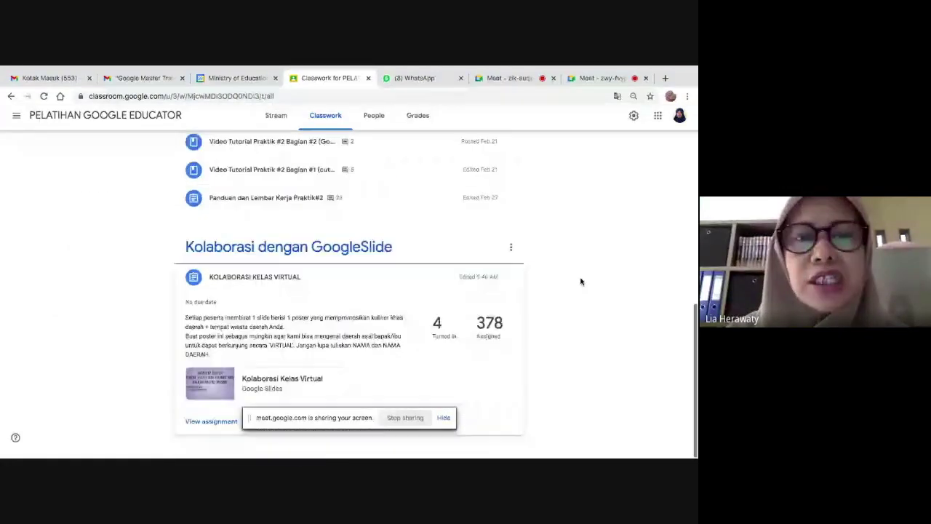
pyautogui.click(294, 393)
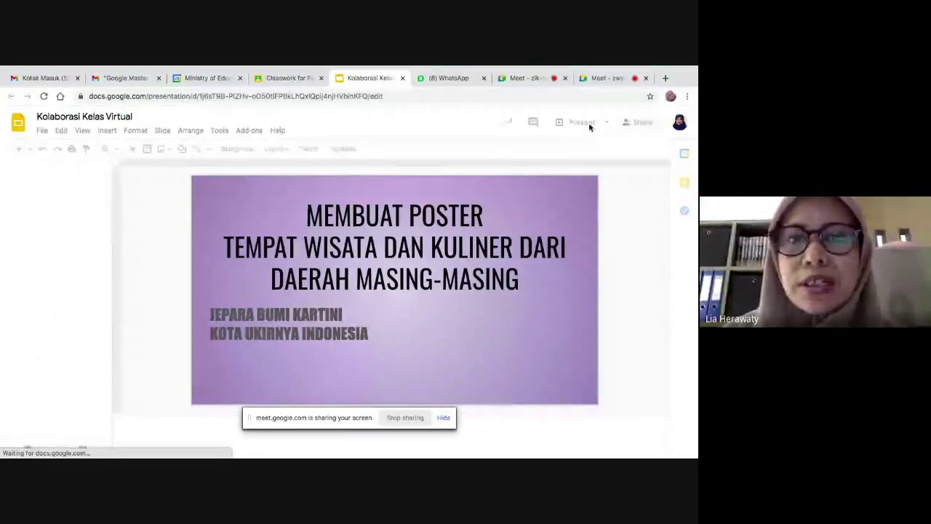
pyautogui.click(590, 128)
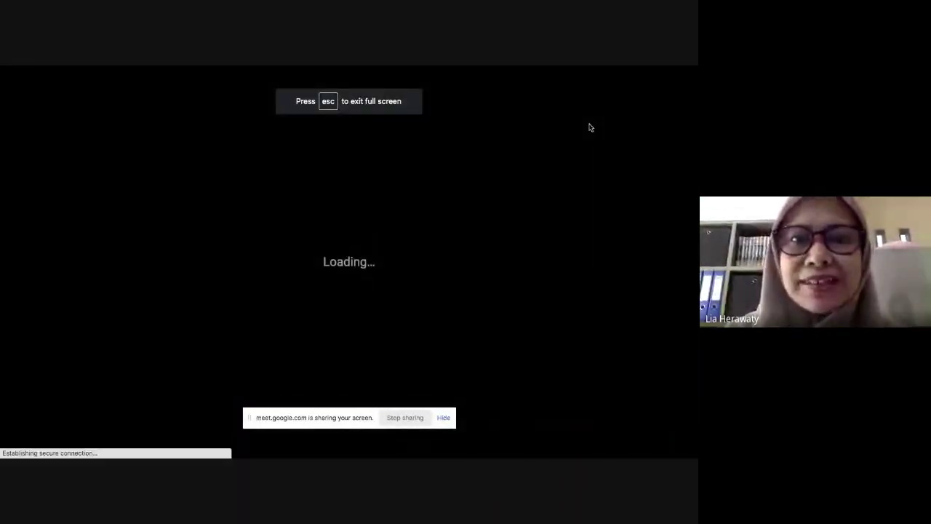
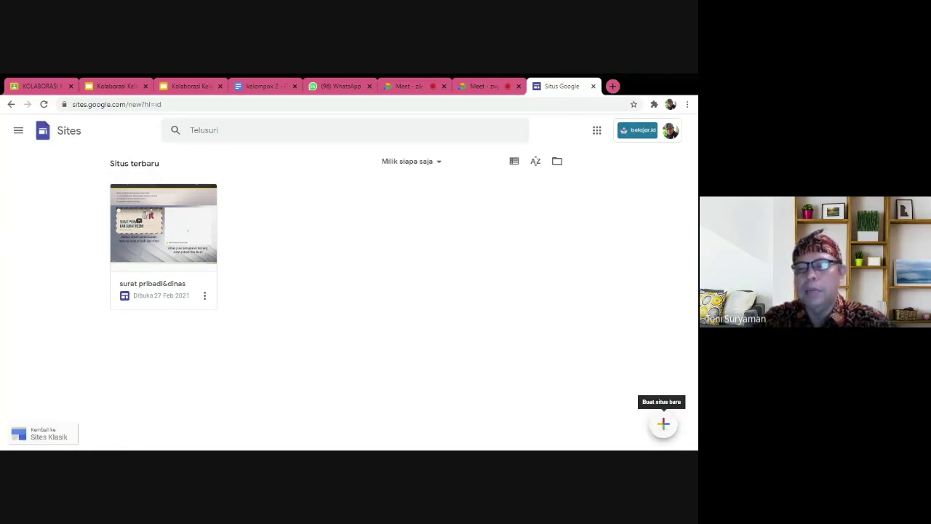
# - Create a new site in Google Sites and name it "ekplanasi7"
pyautogui.click(663, 424)
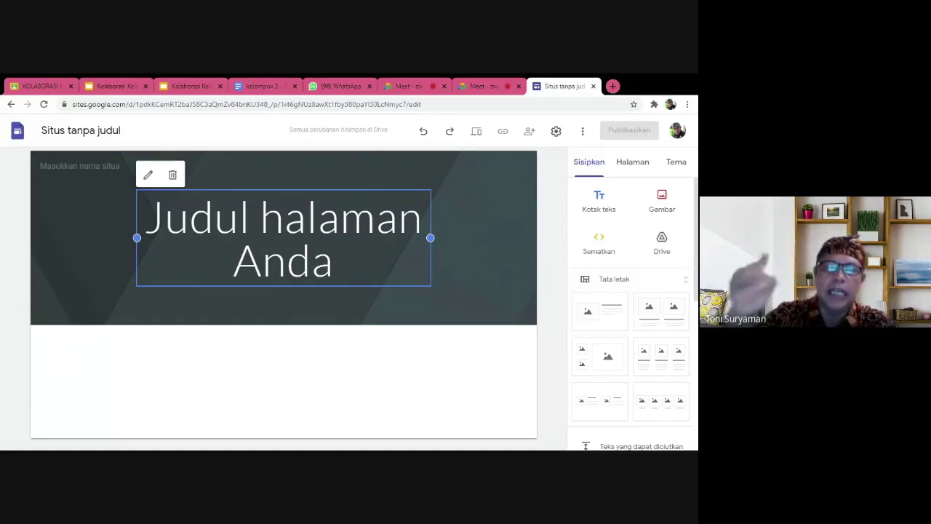
pyautogui.moveTo(199, 306)
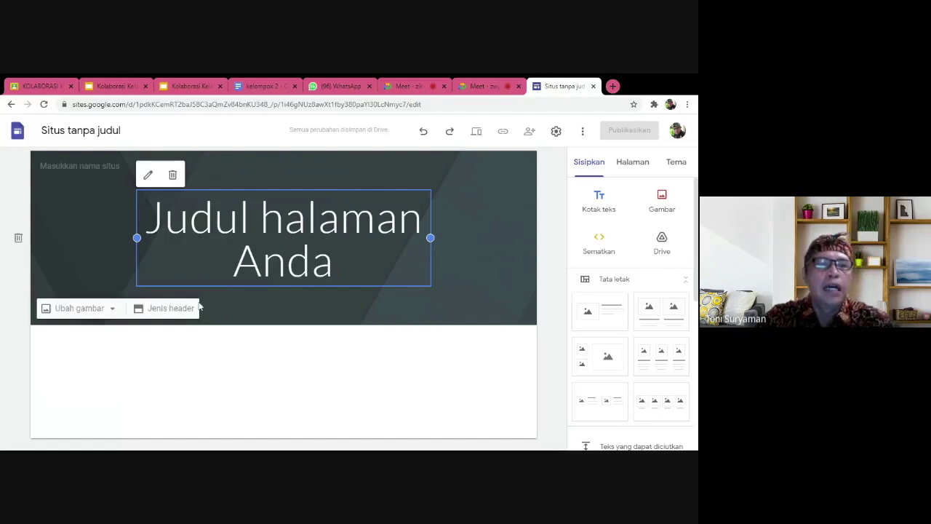
pyautogui.click(82, 130)
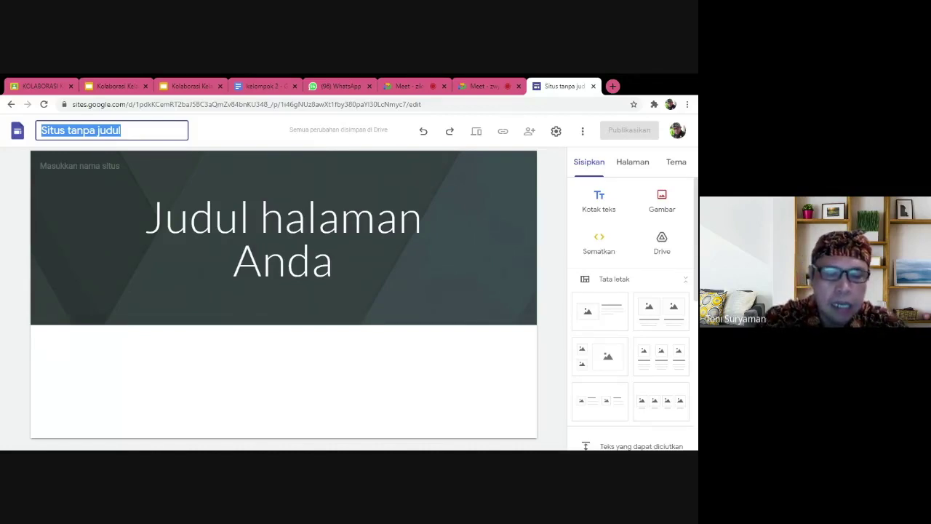
pyautogui.write('ekpl')
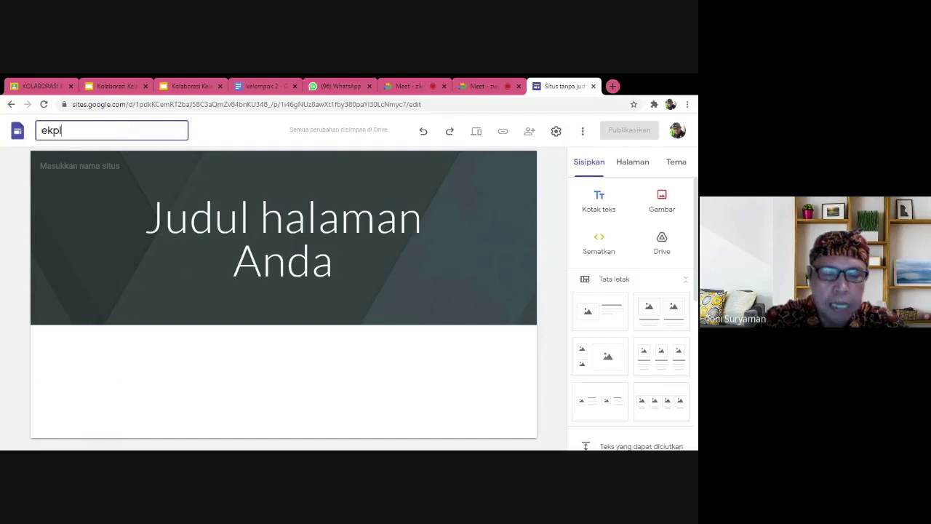
pyautogui.write('anasi')
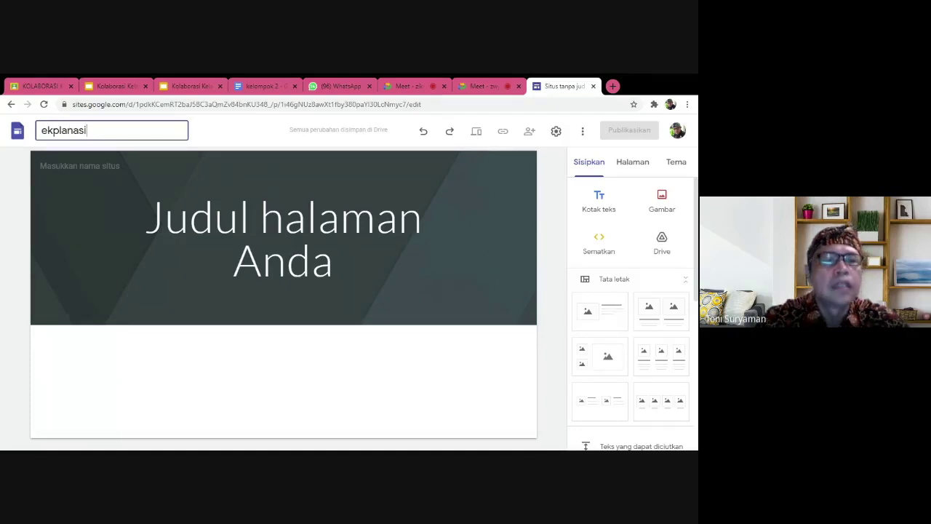
pyautogui.write('7')
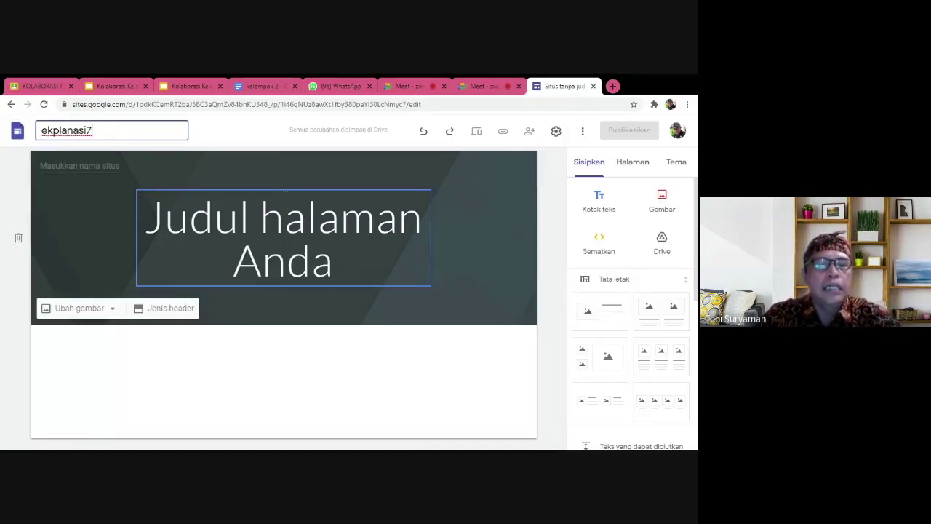
# - Replace the placeholder page title in the header with "Bahasa Indonesia"
pyautogui.click(141, 201)
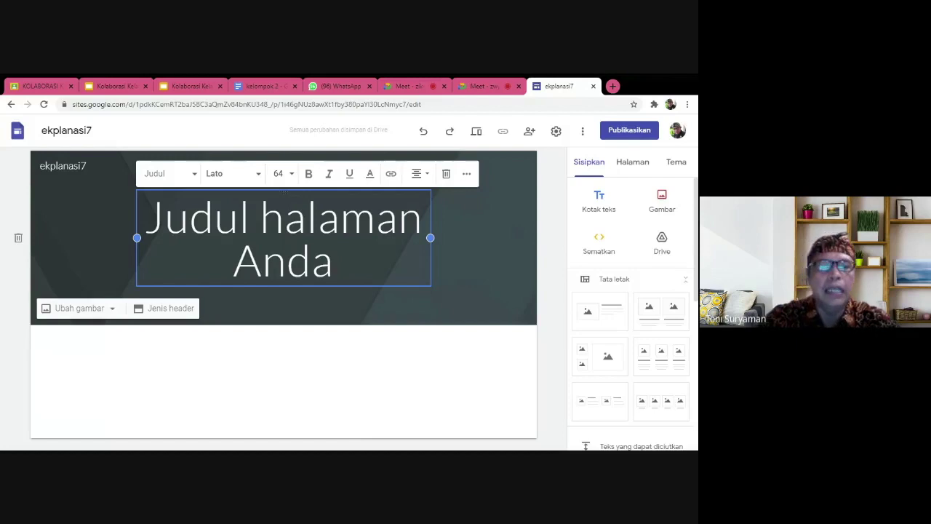
pyautogui.hotkey('shift', 'Right')
pyautogui.hotkey('shift', 'Right')
pyautogui.hotkey('shift', 'Right')
pyautogui.hotkey('shift', 'Right')
pyautogui.hotkey('shift', 'Right')
pyautogui.hotkey('shift', 'Right')
pyautogui.hotkey('shift', 'Right')
pyautogui.hotkey('shift', 'Right')
pyautogui.hotkey('shift', 'Right')
pyautogui.hotkey('shift', 'Right')
pyautogui.hotkey('shift', 'Right')
pyautogui.hotkey('shift', 'Right')
pyautogui.hotkey('shift', 'Right')
pyautogui.hotkey('shift', 'Right')
pyautogui.hotkey('shift', 'Right')
pyautogui.hotkey('shift', 'Right')
pyautogui.hotkey('shift', 'Right')
pyautogui.hotkey('shift', 'Right')
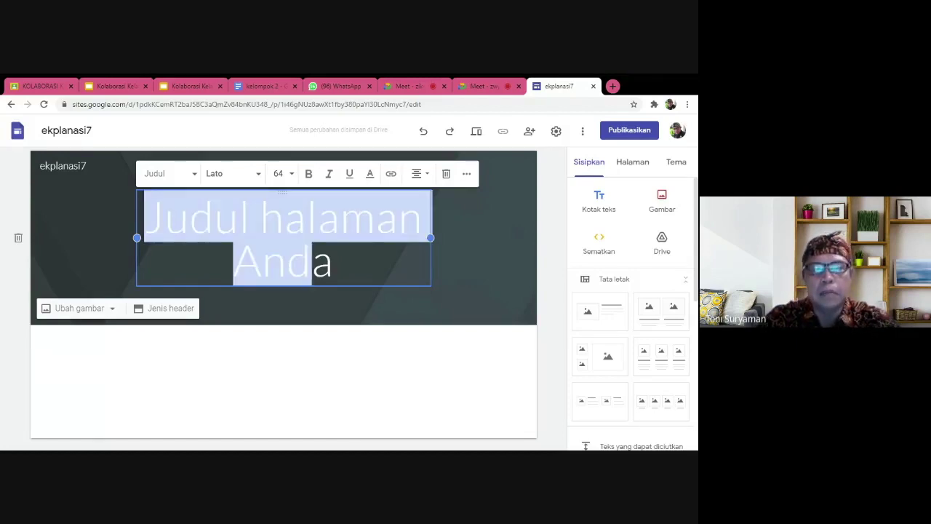
pyautogui.write('B')
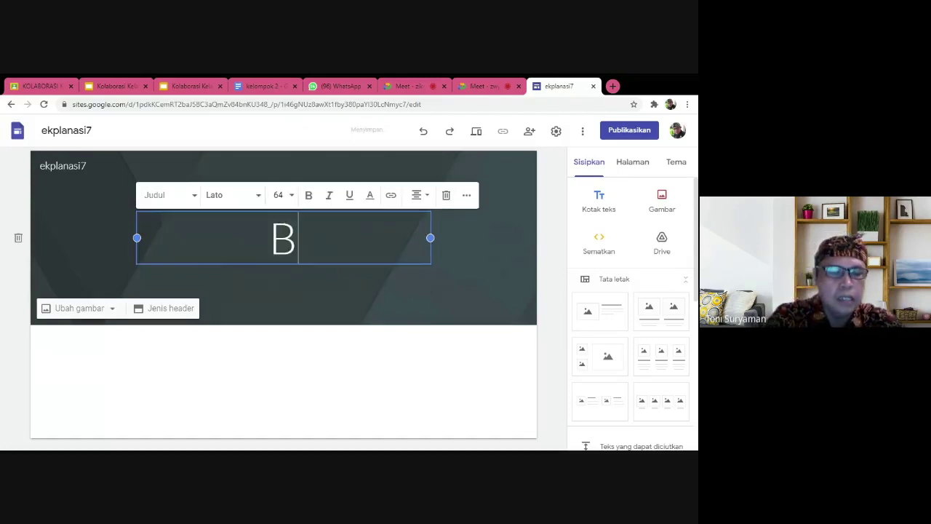
pyautogui.write('ahasa In')
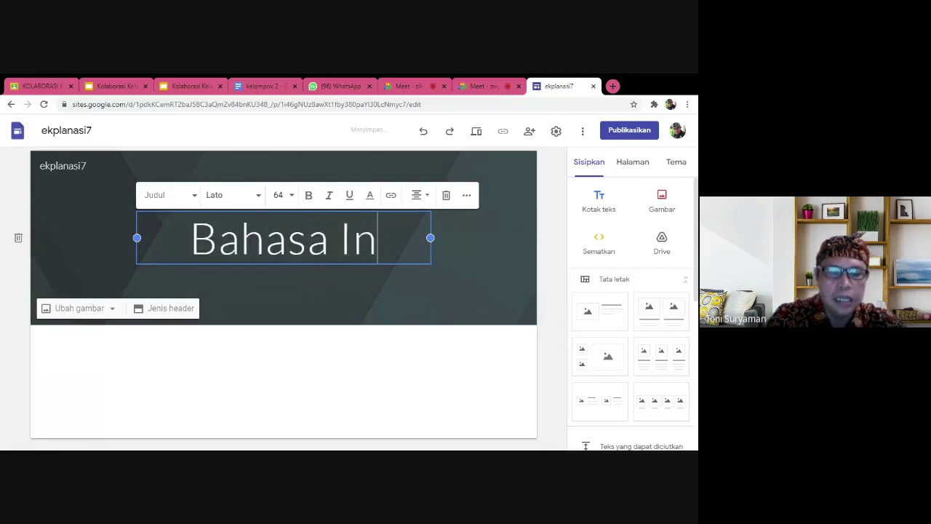
pyautogui.write('donesia')
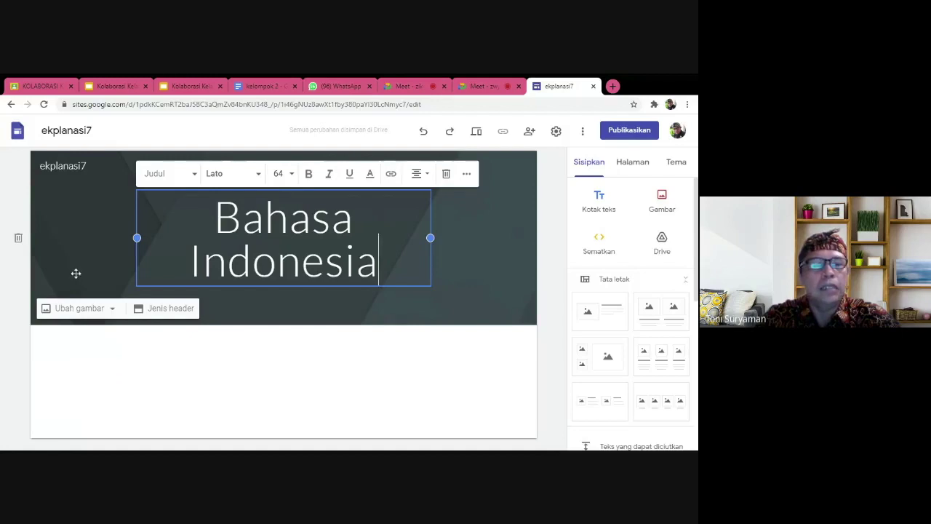
# - Insert the layout with two side-by-side media placeholders and text beneath each, below the page header
pyautogui.click(264, 353)
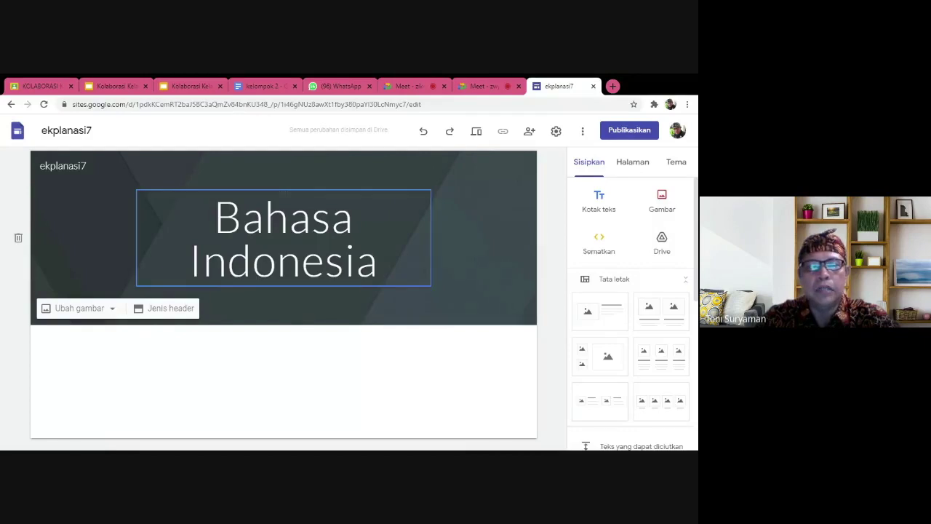
pyautogui.click(661, 313)
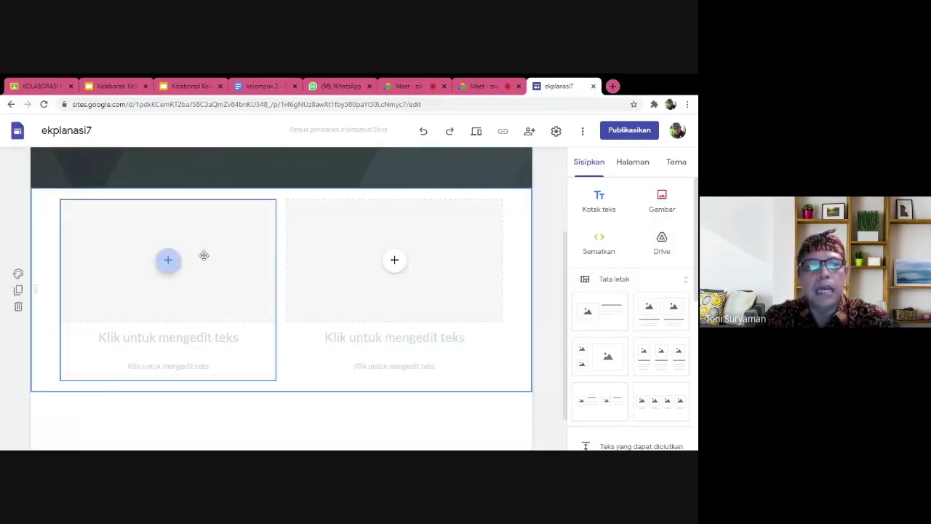
pyautogui.scroll(1, 204, 256)
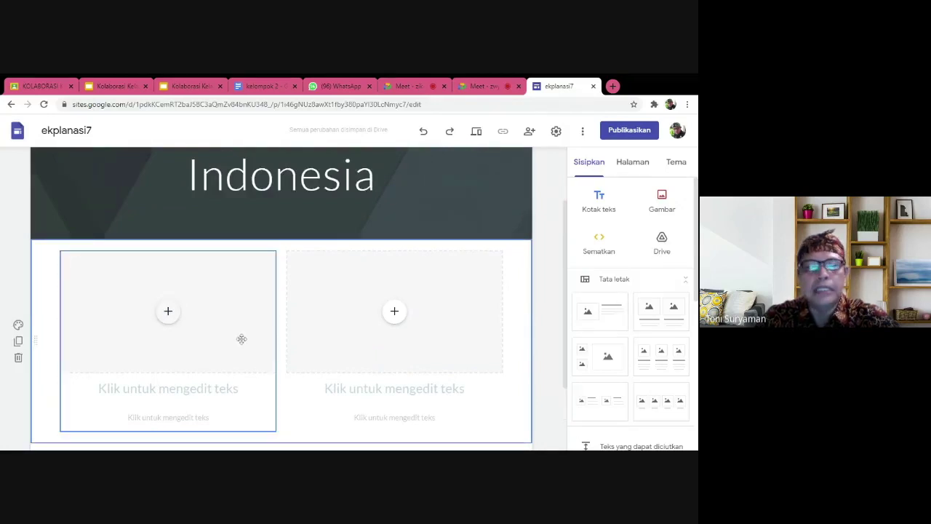
pyautogui.scroll(1, 235, 244)
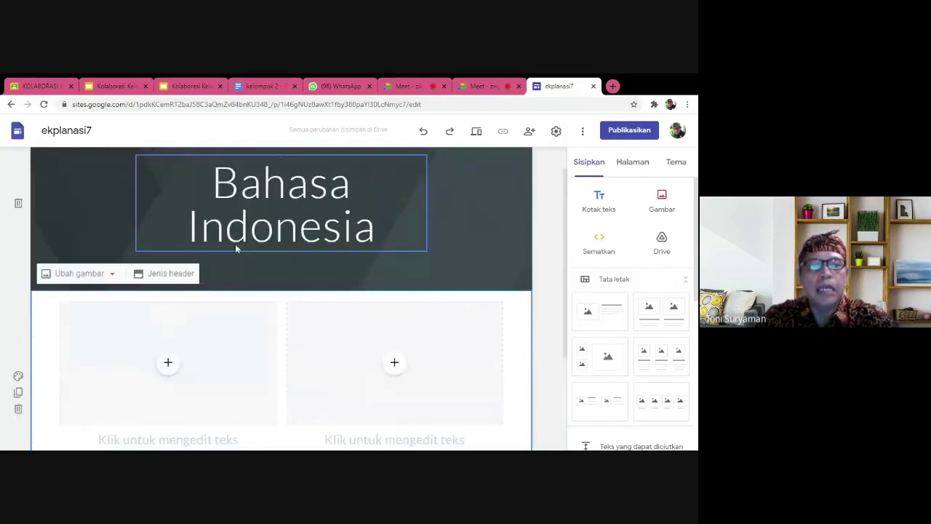
# - Append "Eksplanasi" to the page title so it reads "Bahasa Indonesia Eksplanasi"
pyautogui.click(379, 227)
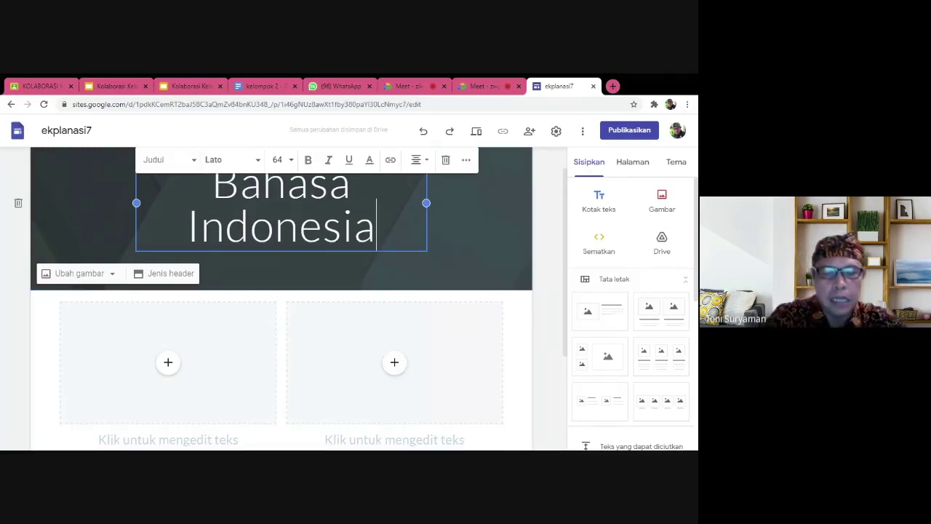
pyautogui.write('ekla')
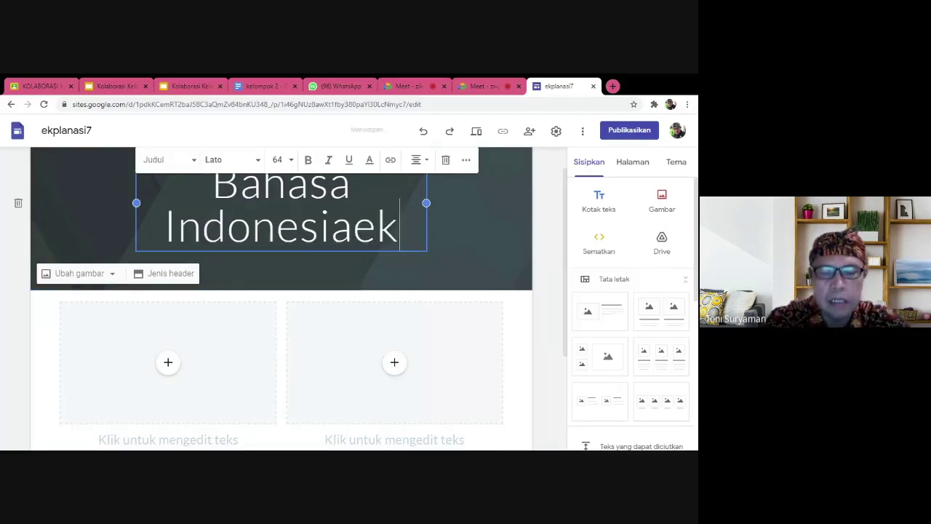
pyautogui.press('BackSpace')
pyautogui.press('BackSpace')
pyautogui.press('BackSpace')
pyautogui.press('BackSpace')
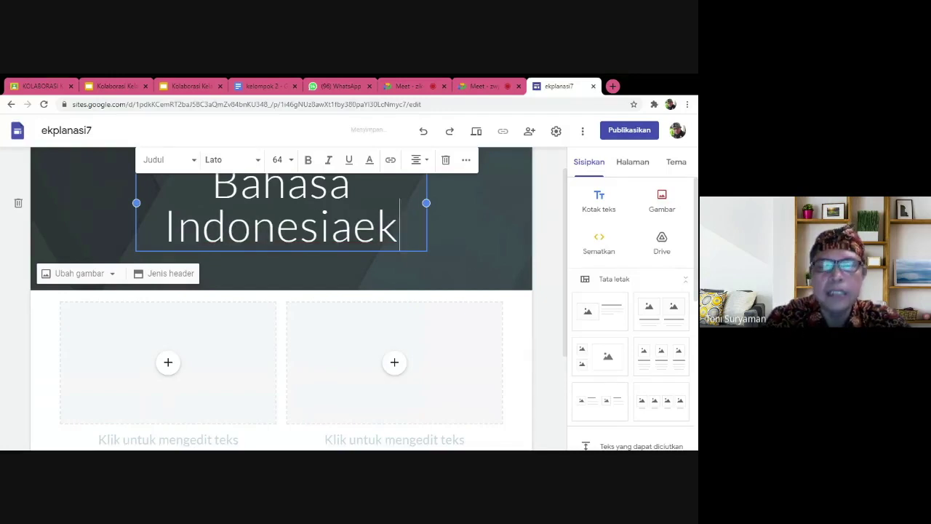
pyautogui.write('Ekkl')
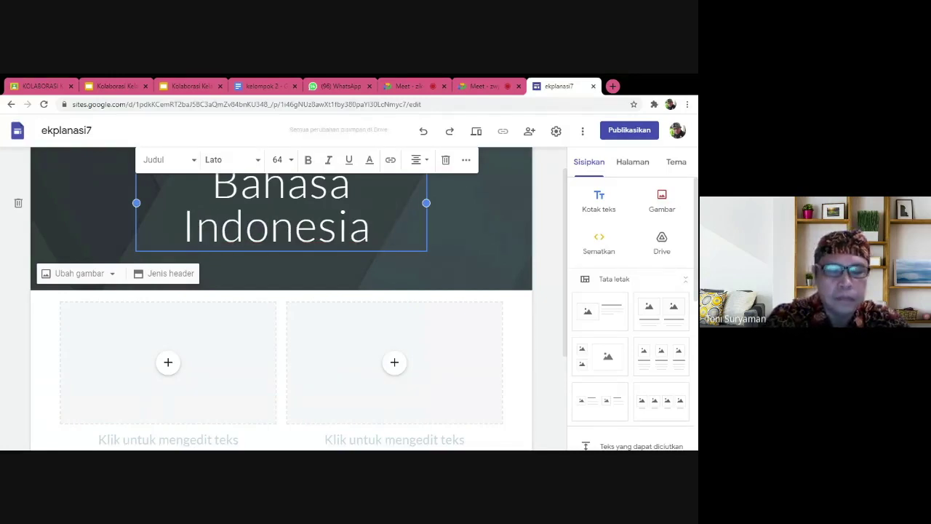
pyautogui.press('BackSpace')
pyautogui.press('BackSpace')
pyautogui.press('BackSpace')
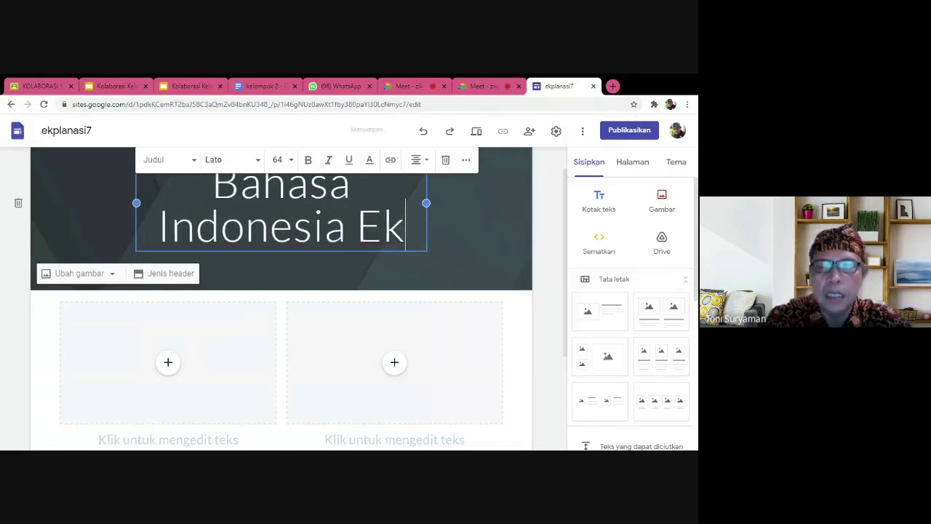
pyautogui.write('ks')
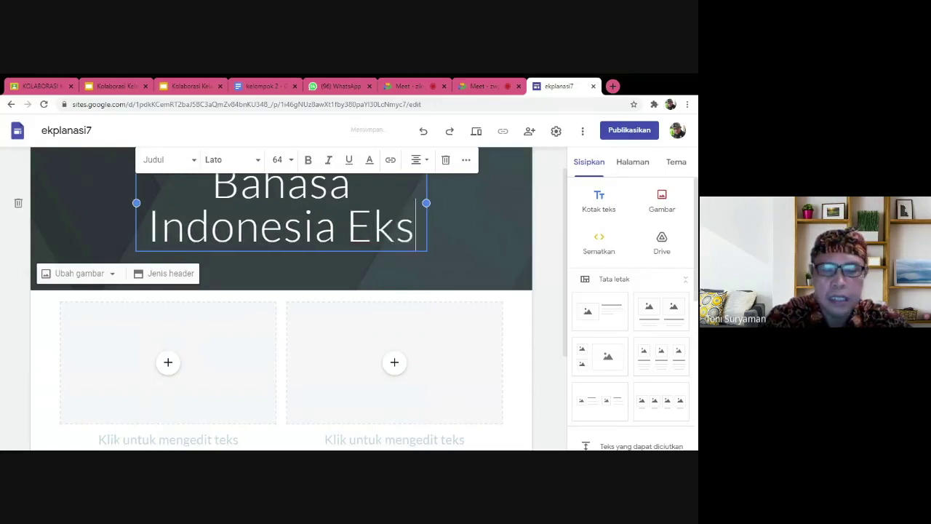
pyautogui.write('planasi')
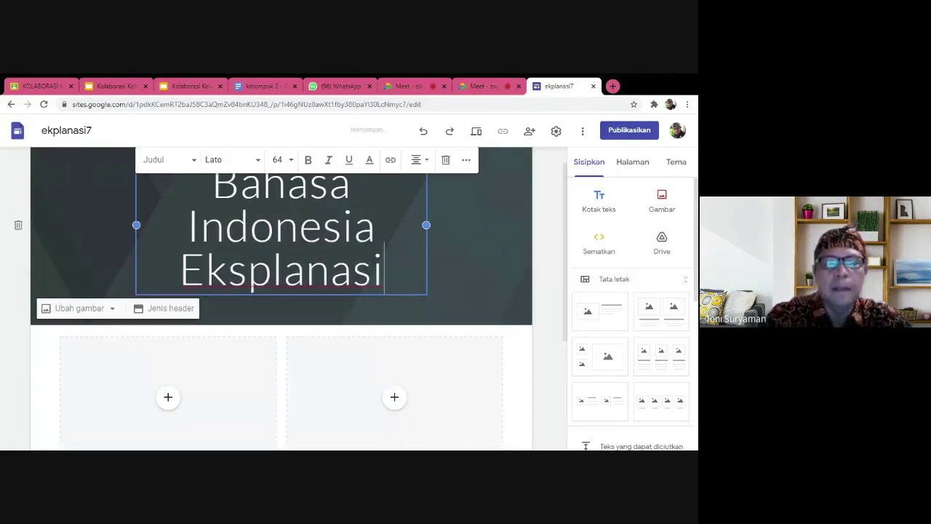
# - Choose YouTube as the content source for the left media placeholder below the header
pyautogui.scroll(-1, 318, 279)
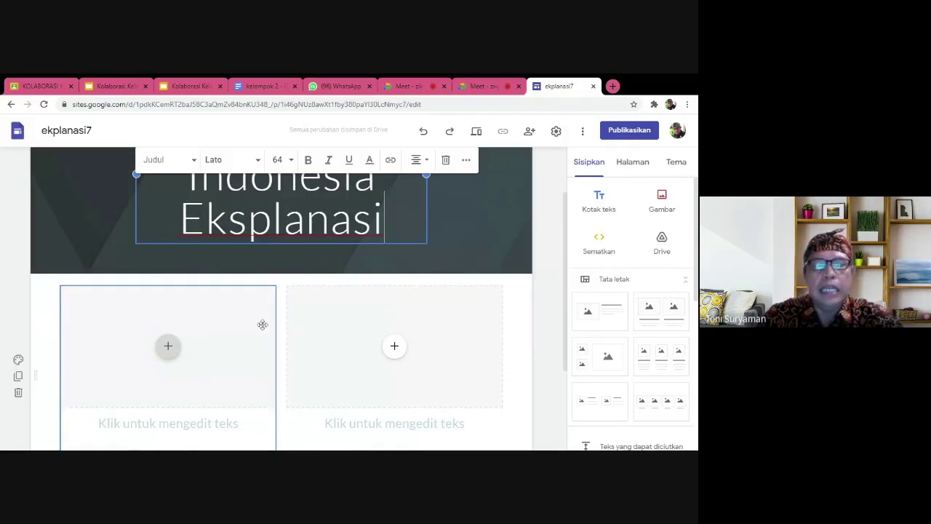
pyautogui.scroll(1, 306, 251)
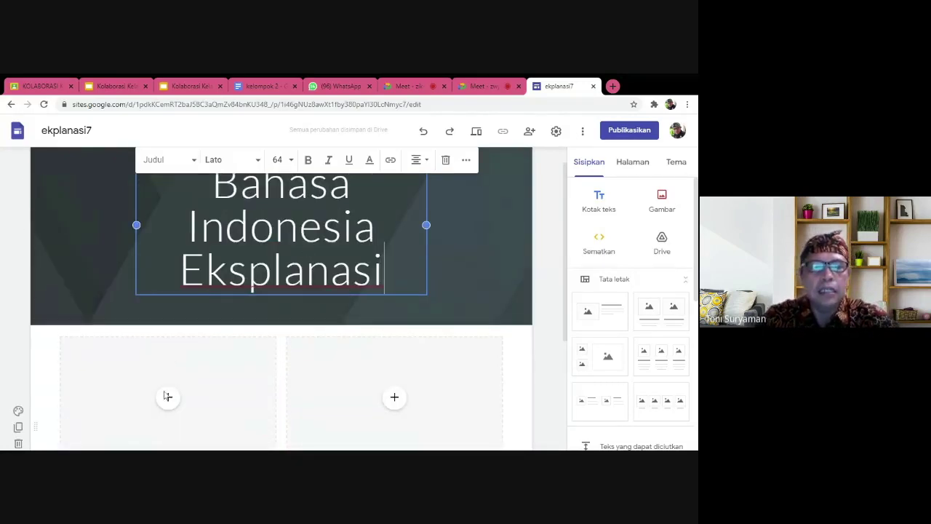
pyautogui.scroll(-1, 181, 376)
pyautogui.click(168, 348)
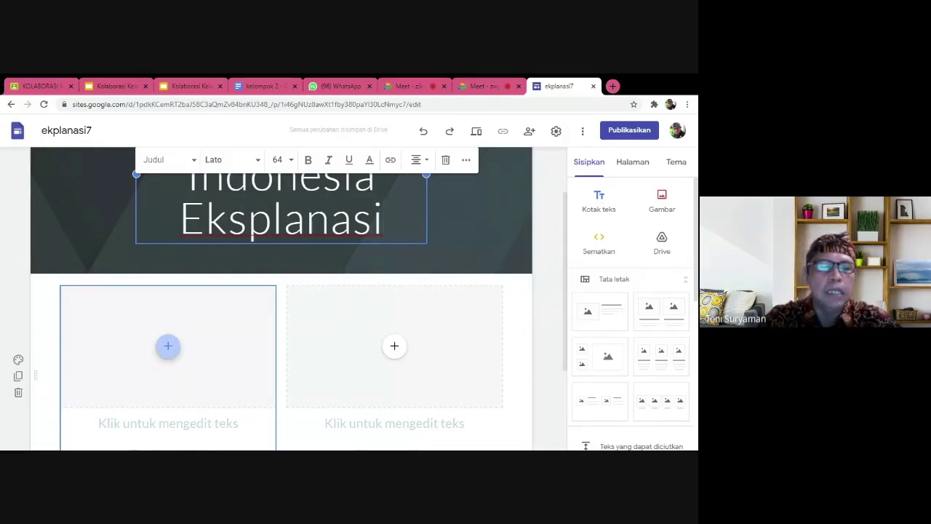
pyautogui.click(168, 348)
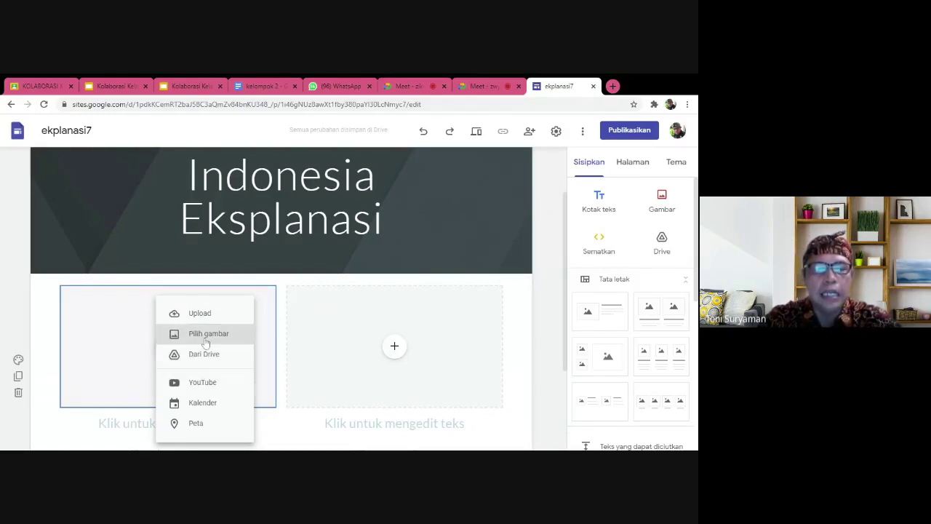
pyautogui.click(197, 390)
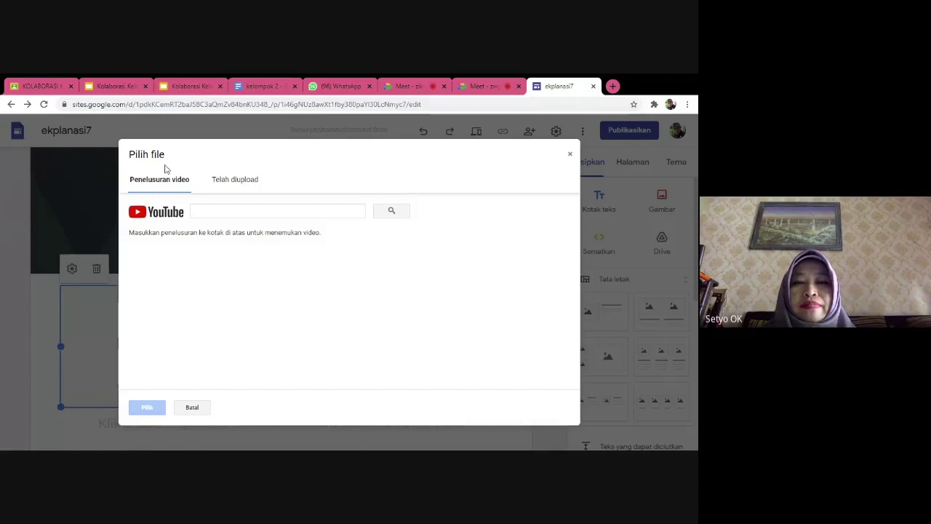
# - Search YouTube for "teksplanasi" and insert the video titled "TeksPlanasi" into the placeholder
pyautogui.click(288, 212)
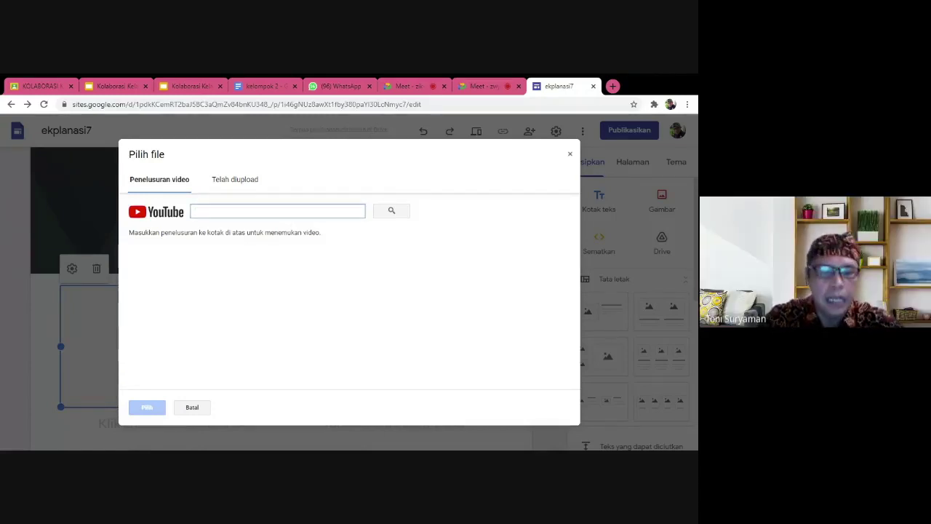
pyautogui.write('teksplam')
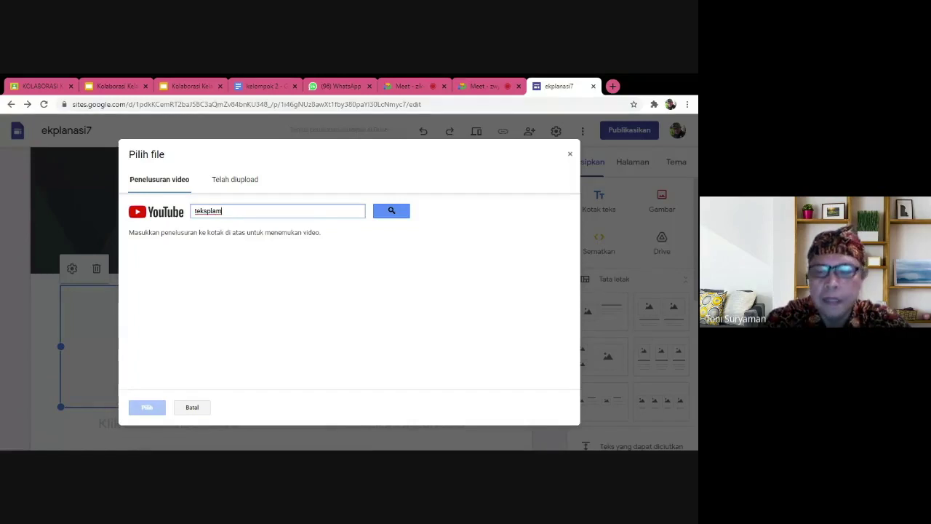
pyautogui.press('BackSpace')
pyautogui.write('i')
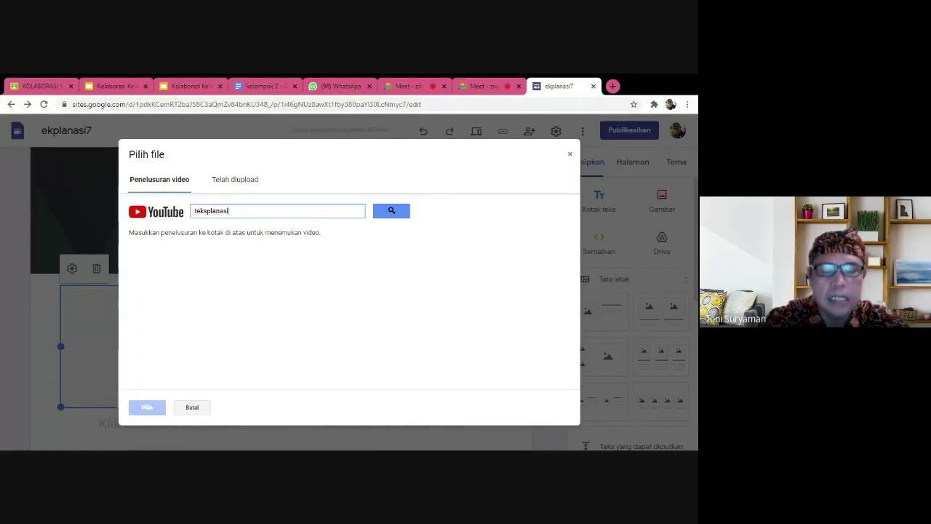
pyautogui.click(389, 212)
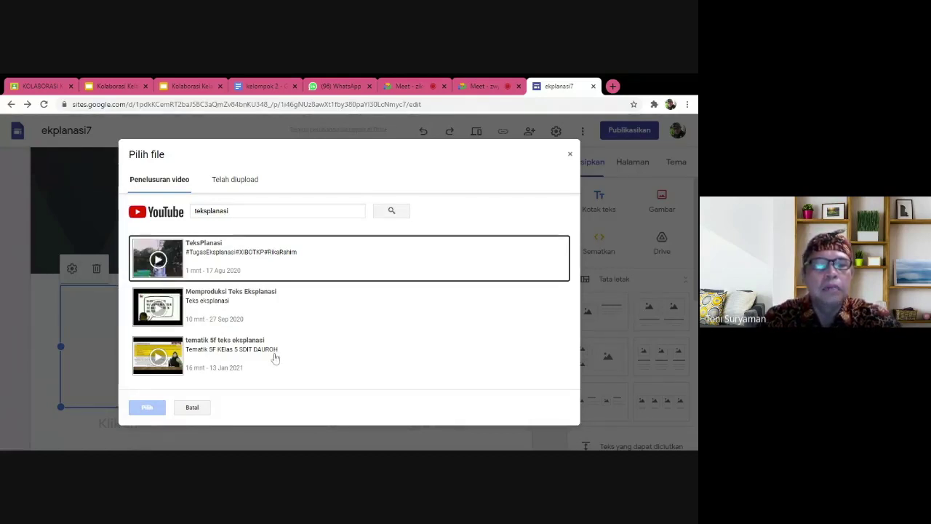
pyautogui.click(182, 263)
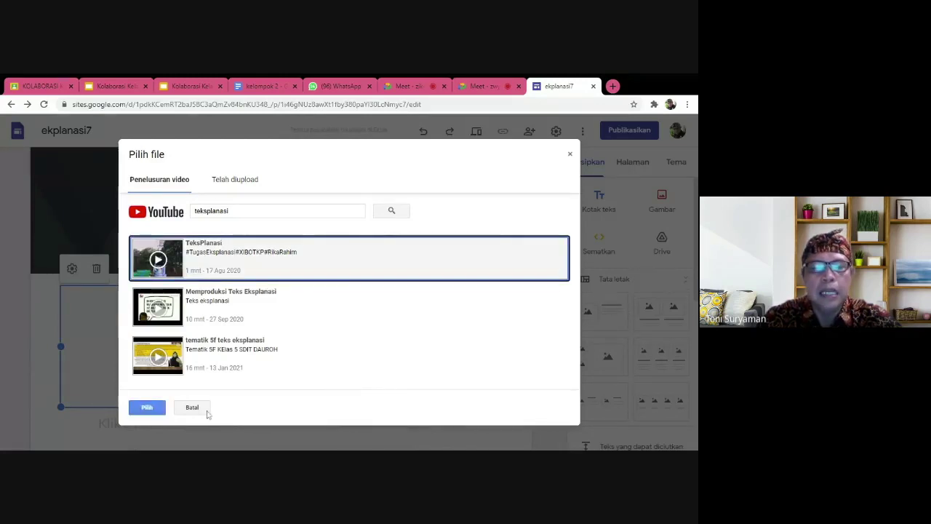
pyautogui.click(147, 412)
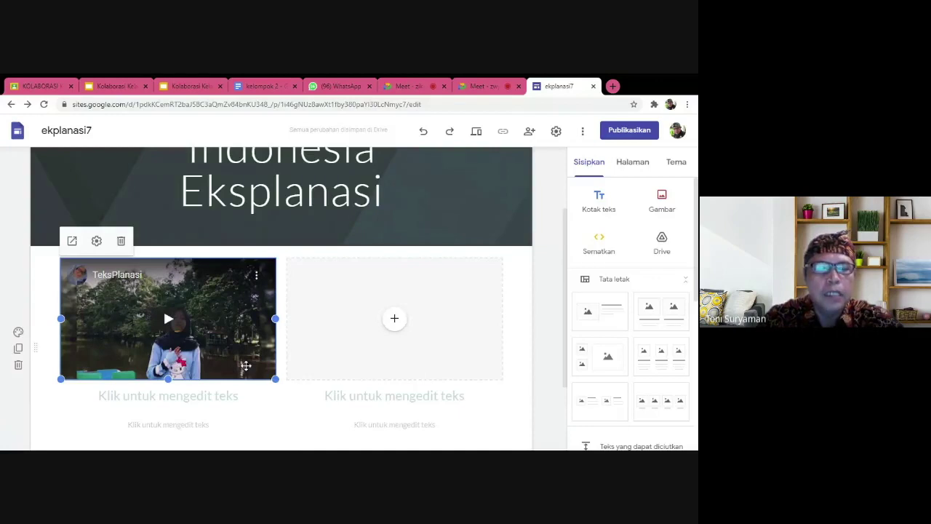
# - Enter "video pembelajar ekplanasi" as the heading beneath the inserted video
pyautogui.scroll(-1, 246, 365)
pyautogui.click(168, 344)
pyautogui.write('teks')
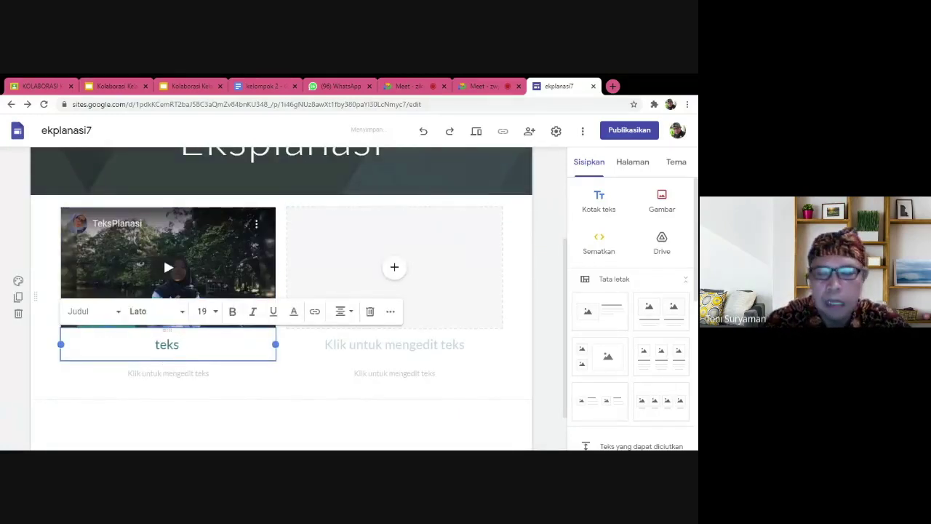
pyautogui.press('BackSpace')
pyautogui.press('BackSpace')
pyautogui.press('BackSpace')
pyautogui.press('BackSpace')
pyautogui.write('V')
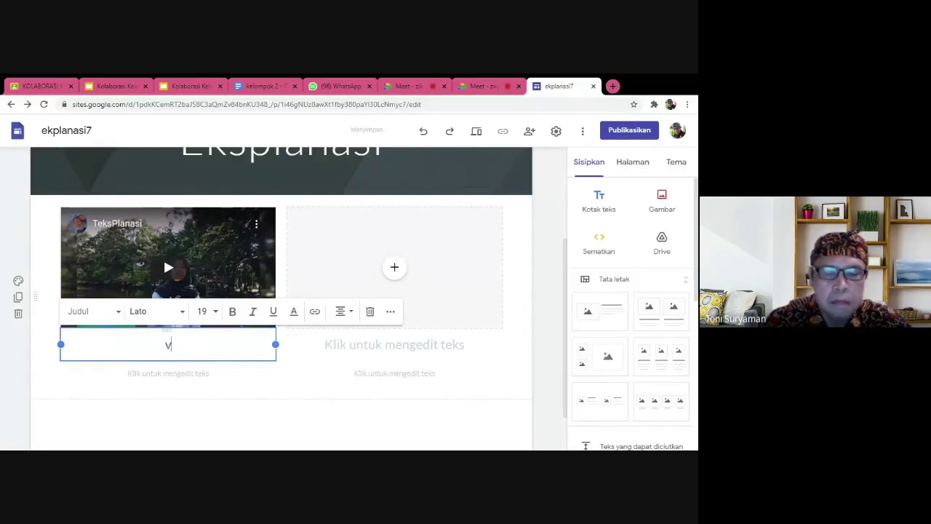
pyautogui.write('ideo pembelajar')
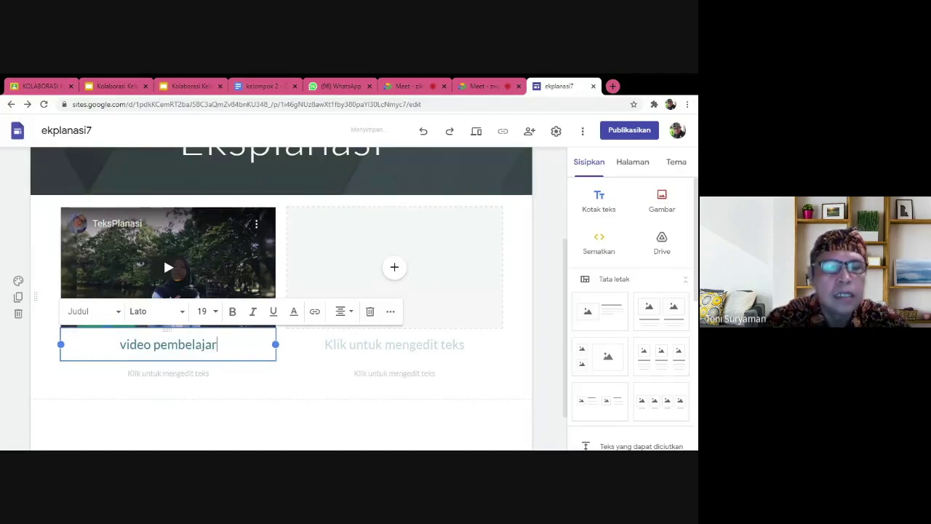
pyautogui.write(' ekplanasi')
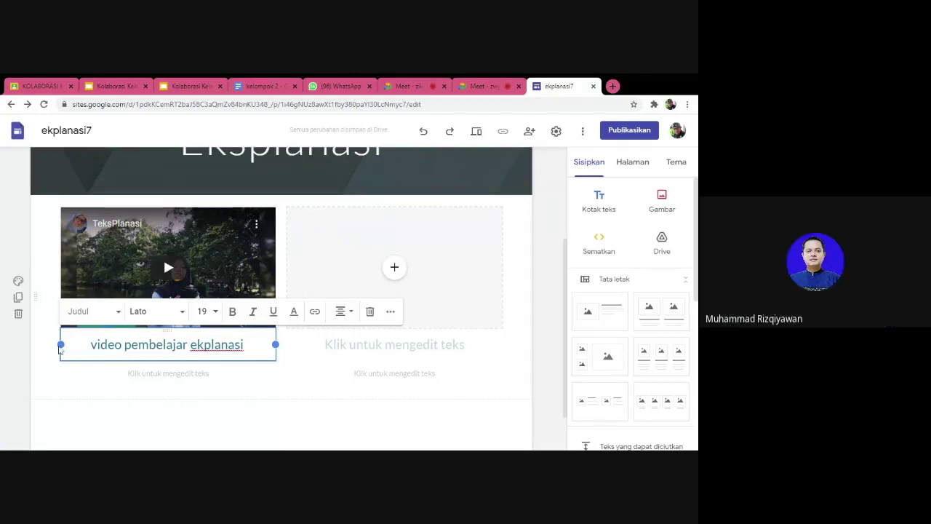
# - Enter "silakan kalian simak video di atas" as the caption under the left video's heading
pyautogui.press('Return')
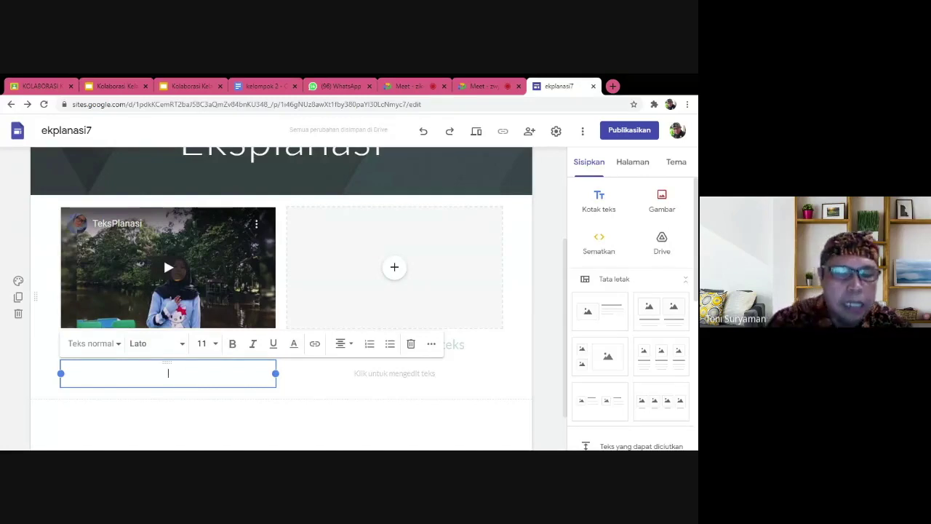
pyautogui.write('se')
pyautogui.press('BackSpace')
pyautogui.write('ilakan kalian')
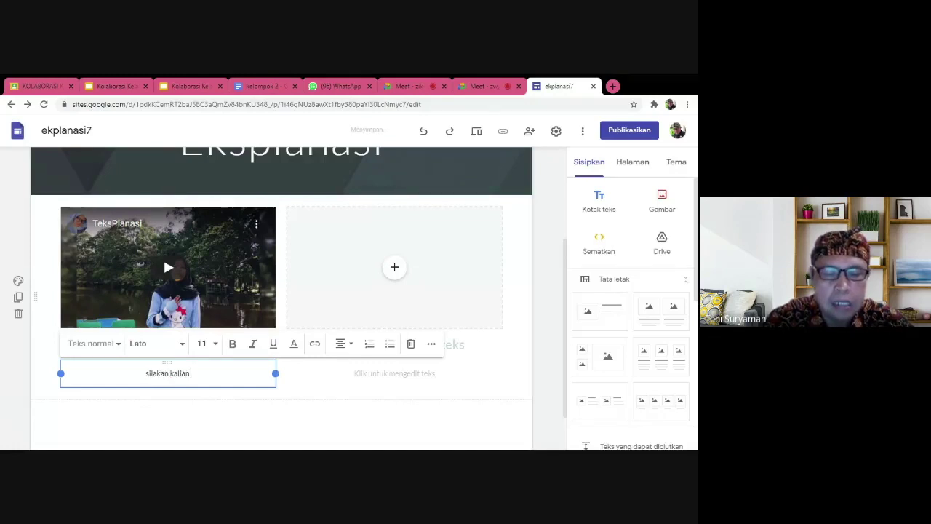
pyautogui.write(' sika')
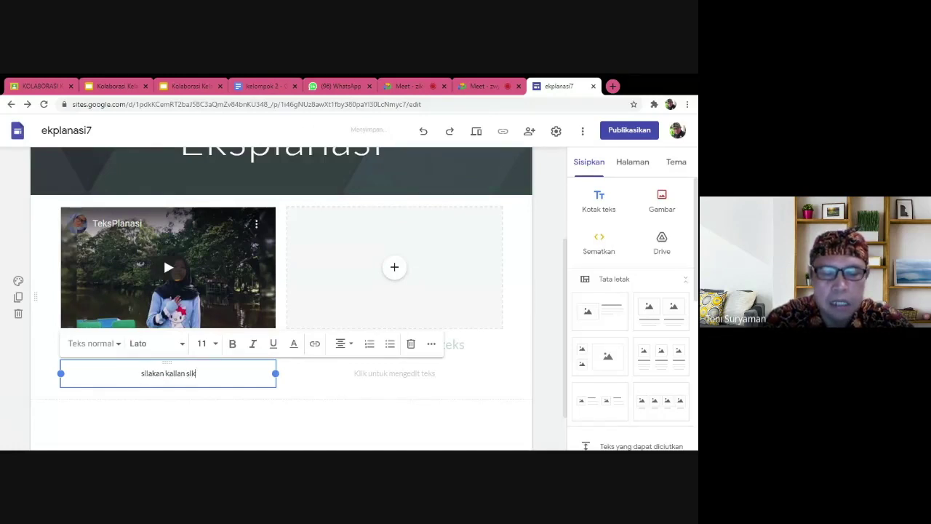
pyautogui.press('BackSpace')
pyautogui.press('BackSpace')
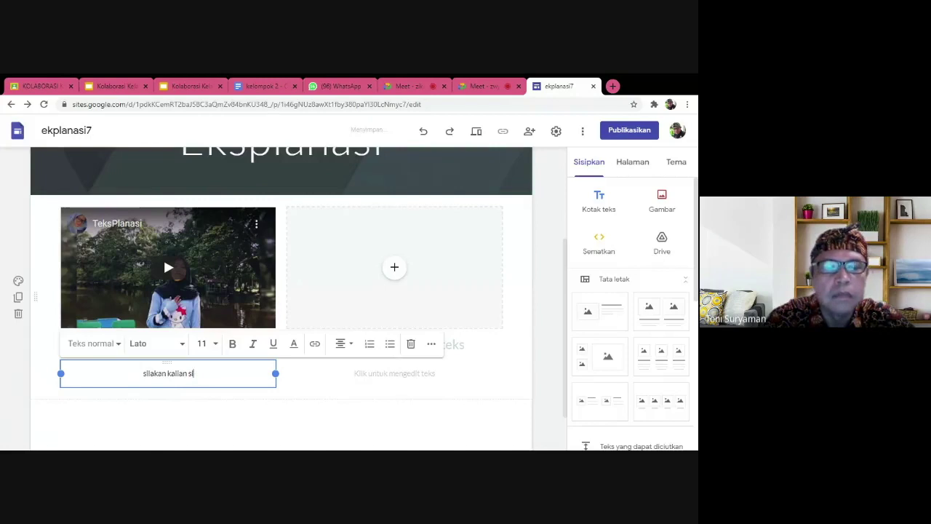
pyautogui.write('mak')
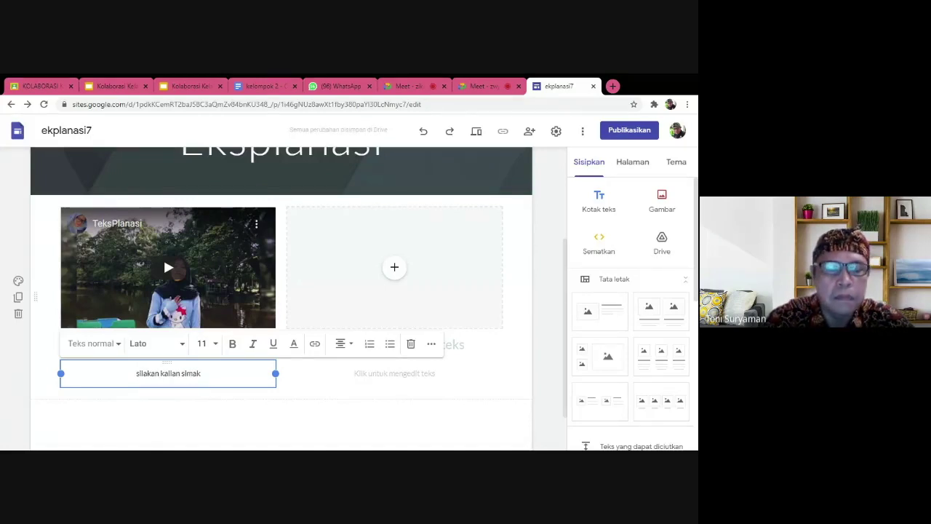
pyautogui.write(' video')
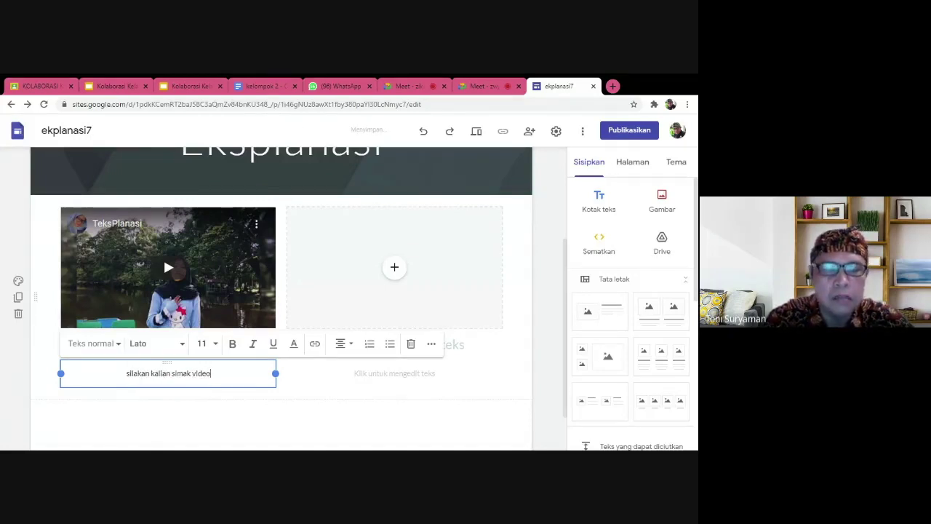
pyautogui.write(' di')
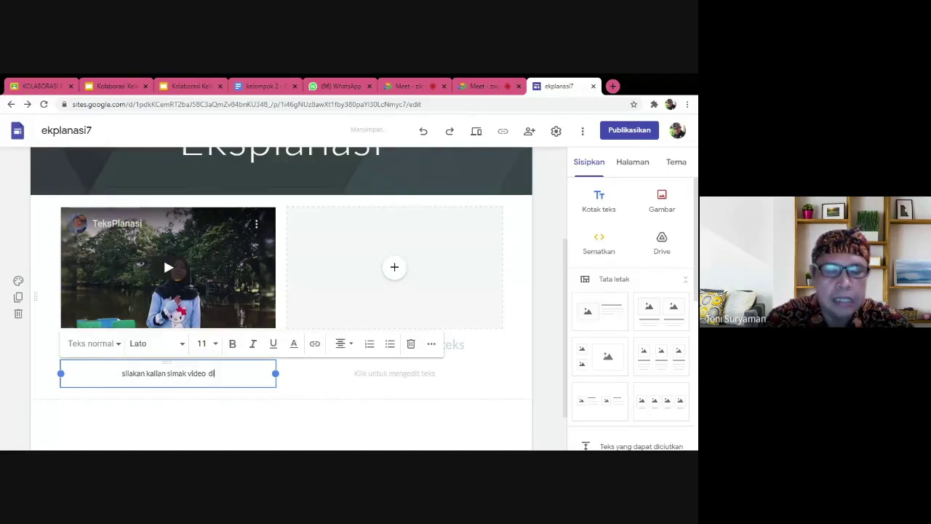
pyautogui.write('atas')
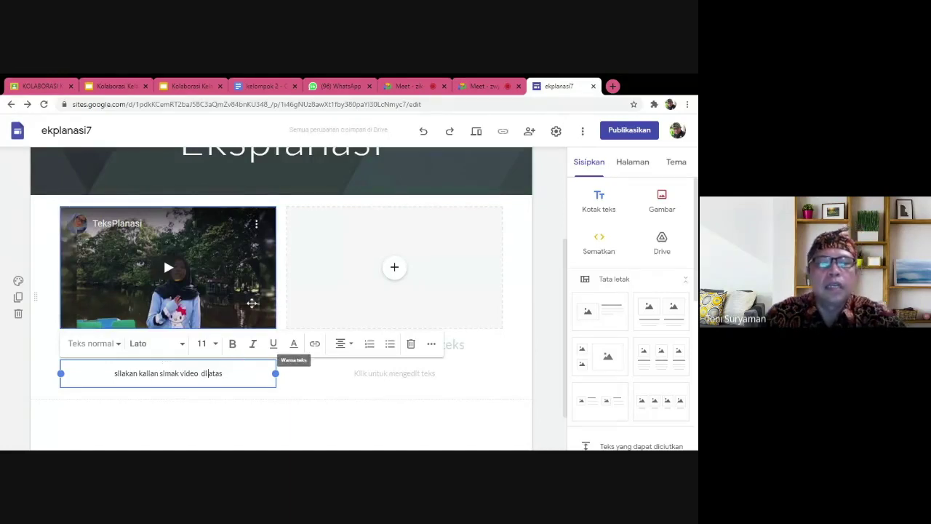
# - Search YouTube for "ekplanasi" and insert the video titled "Teks Ekplanasi" into the empty right media placeholder
pyautogui.click(396, 269)
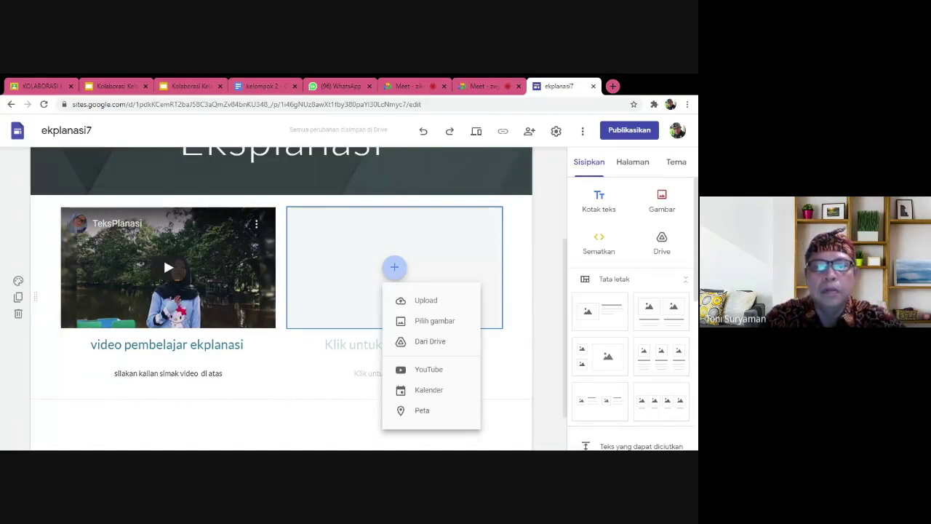
pyautogui.click(428, 370)
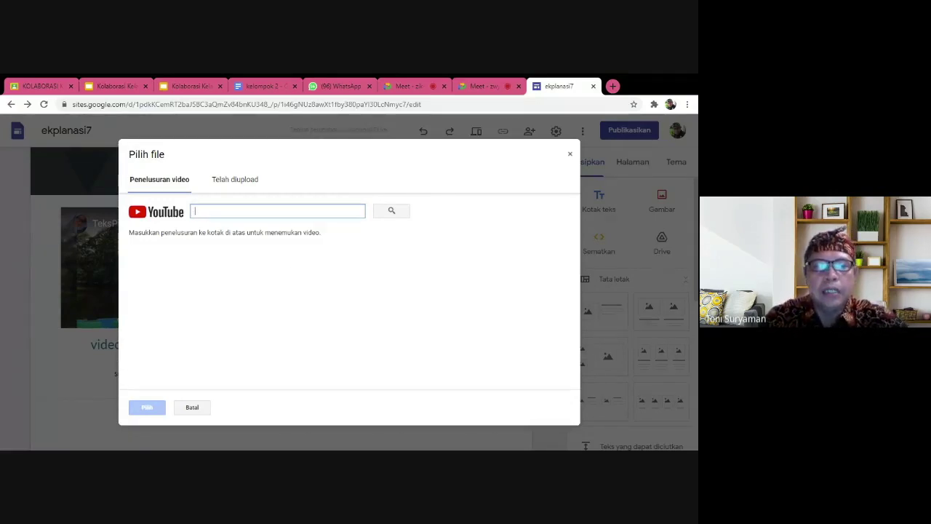
pyautogui.write('ekplanasi')
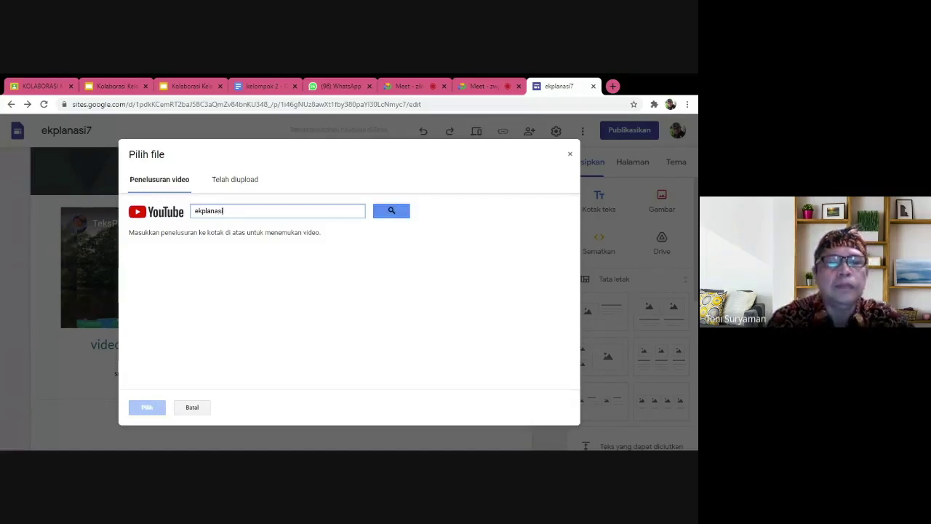
pyautogui.click(385, 213)
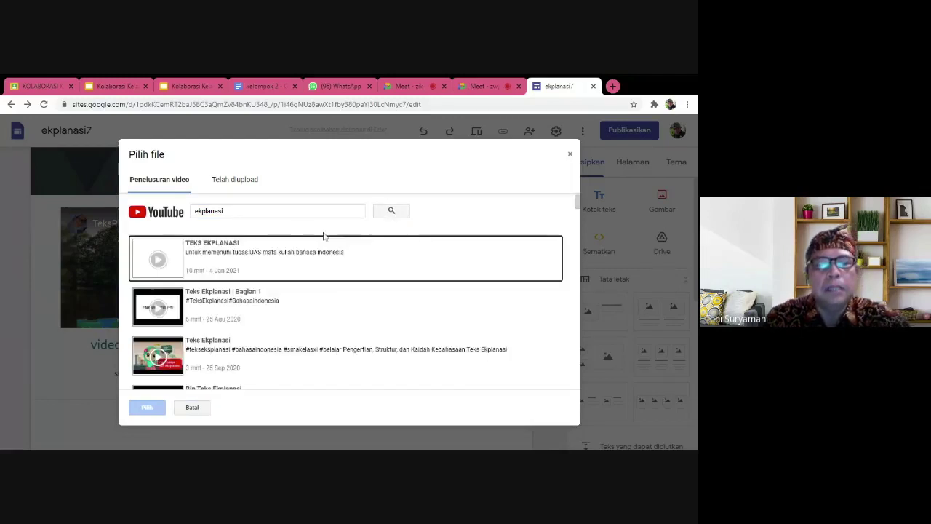
pyautogui.click(210, 309)
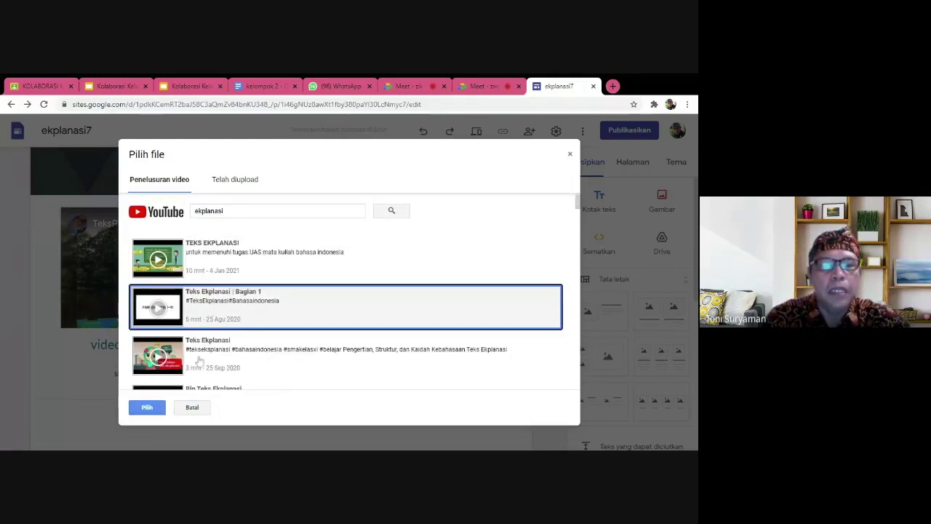
pyautogui.click(197, 360)
pyautogui.click(149, 409)
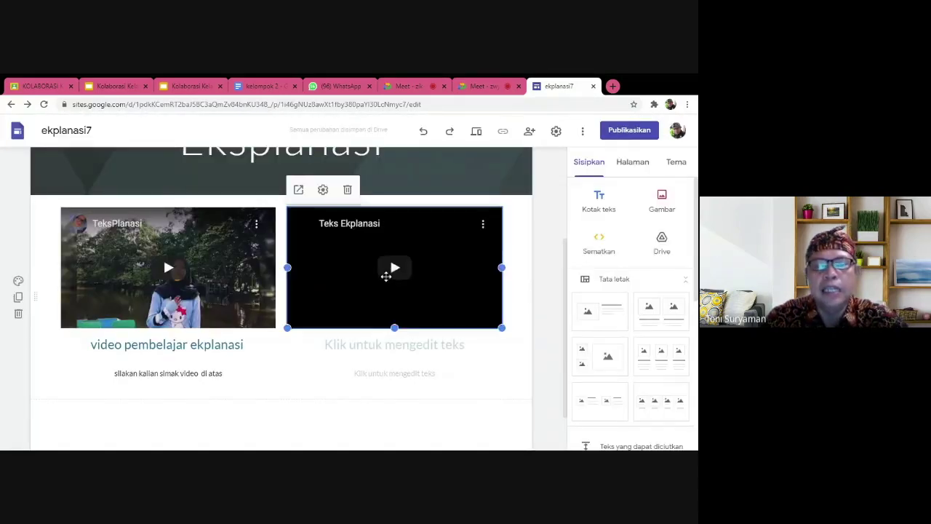
# - Copy the heading "video pembelajar ekplanasi" from the left video to the heading field under the right video
pyautogui.click(90, 344)
pyautogui.hotkey('ctrl', 'a')
pyautogui.hotkey('ctrl', 'c')
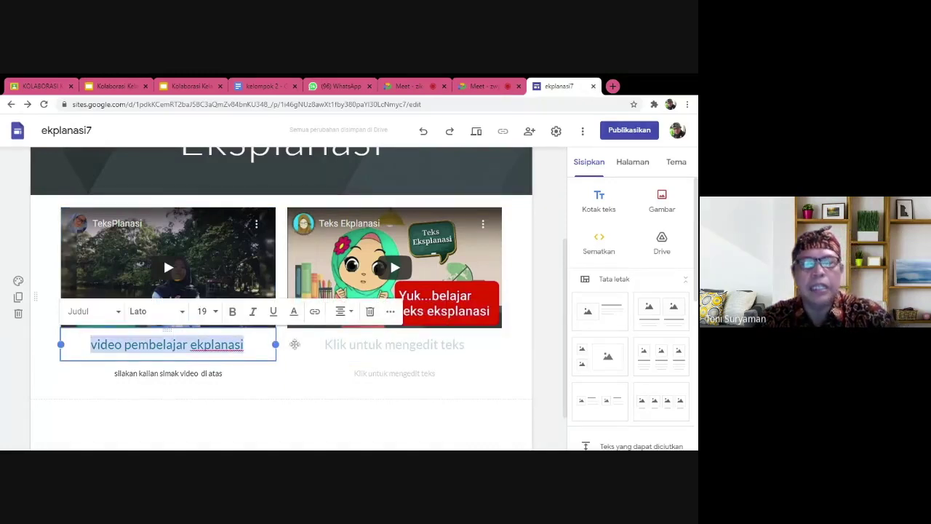
pyautogui.click(394, 344)
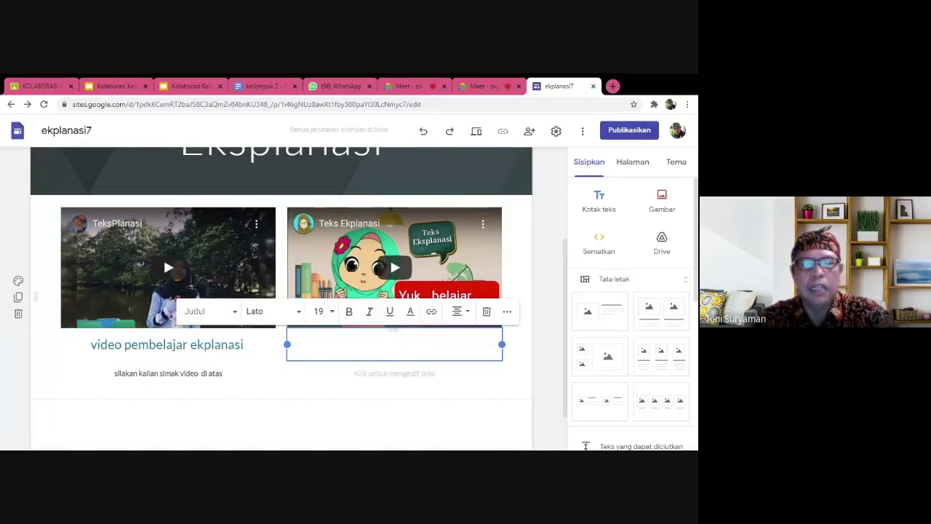
pyautogui.hotkey('ctrl', 'v')
pyautogui.press('Return')
# - Copy the caption "silakan kalian simak video di atas" from the left video to the caption field under the right video
pyautogui.click(168, 373)
pyautogui.moveTo(114, 373); pyautogui.dragTo(223, 373)
pyautogui.hotkey('ctrl', 'c')
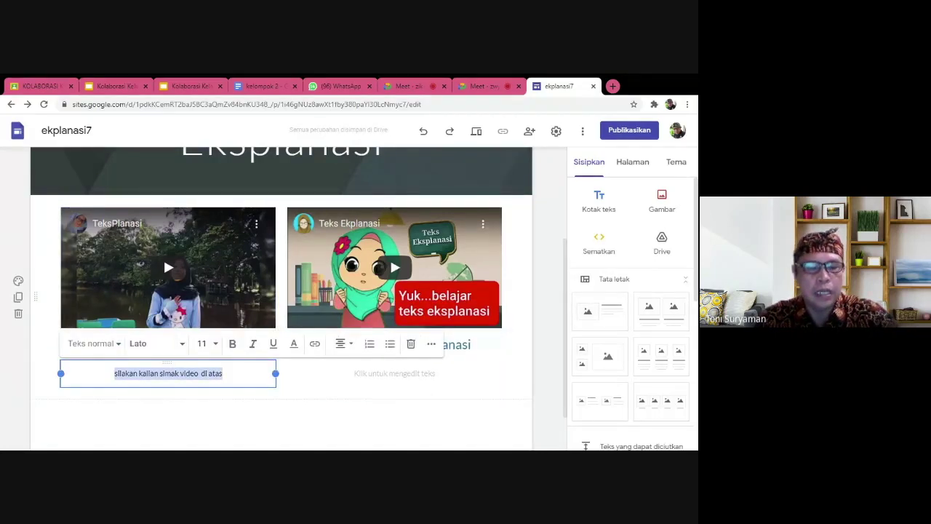
pyautogui.click(349, 377)
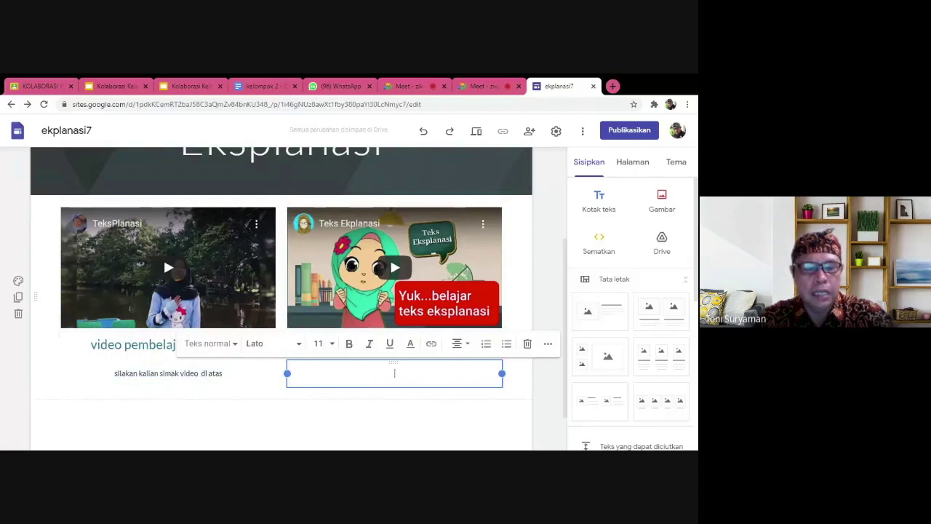
pyautogui.hotkey('ctrl', 'v')
pyautogui.click(230, 413)
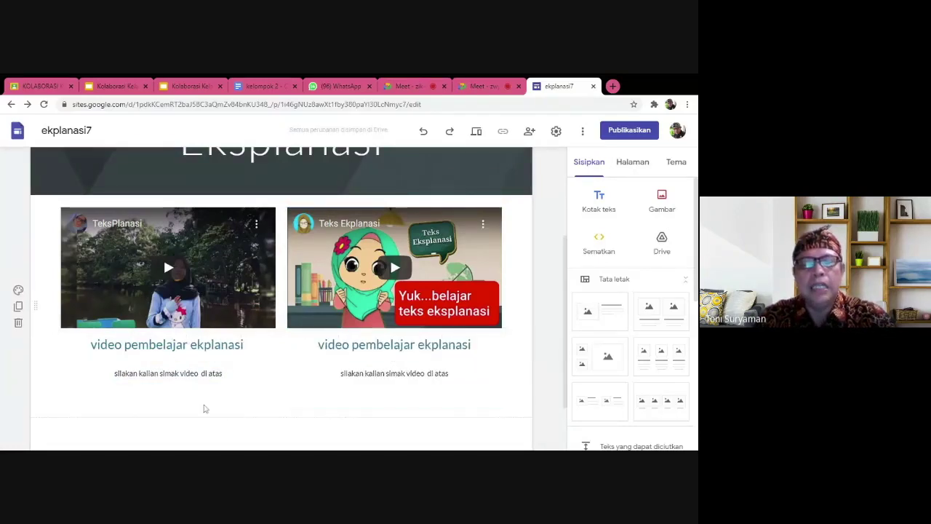
# - Add a collapsible text block below the section with the two videos
pyautogui.scroll(-1, 288, 332)
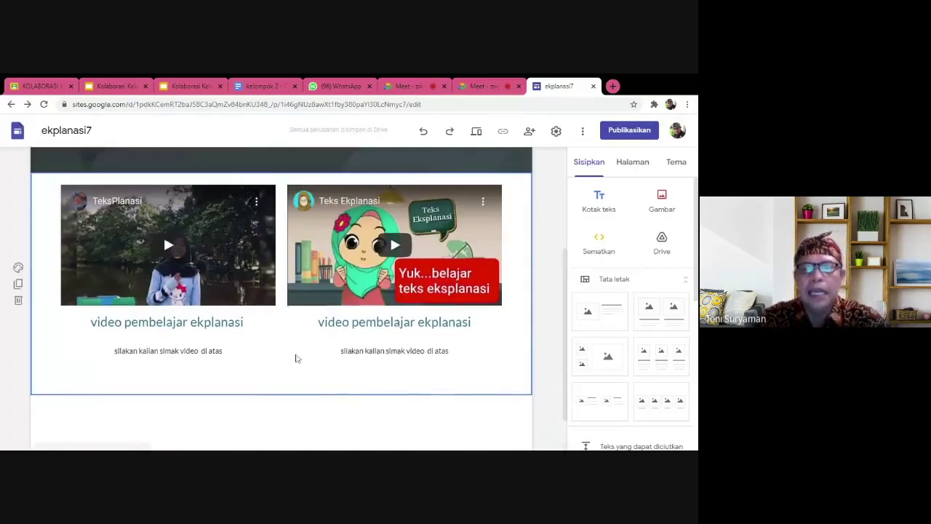
pyautogui.scroll(1, 296, 358)
pyautogui.scroll(-1, 271, 336)
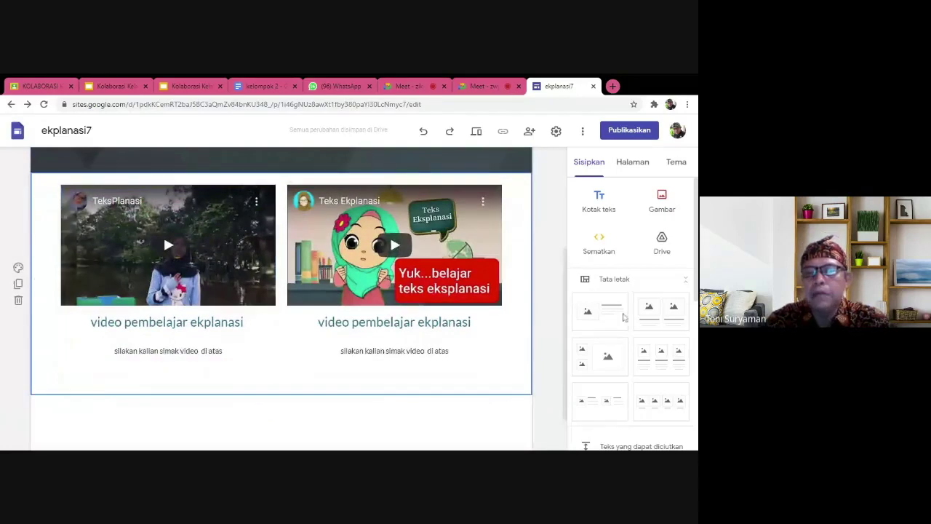
pyautogui.scroll(-2, 633, 306)
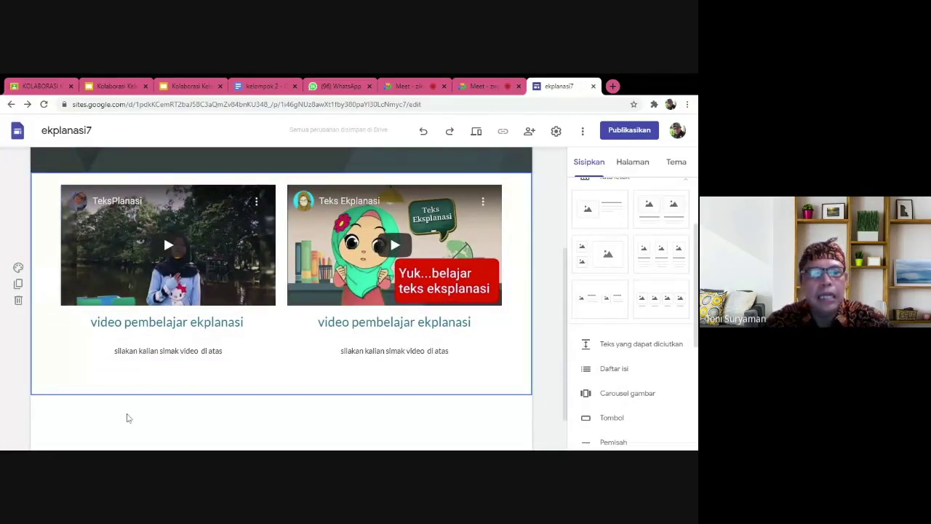
pyautogui.click(624, 347)
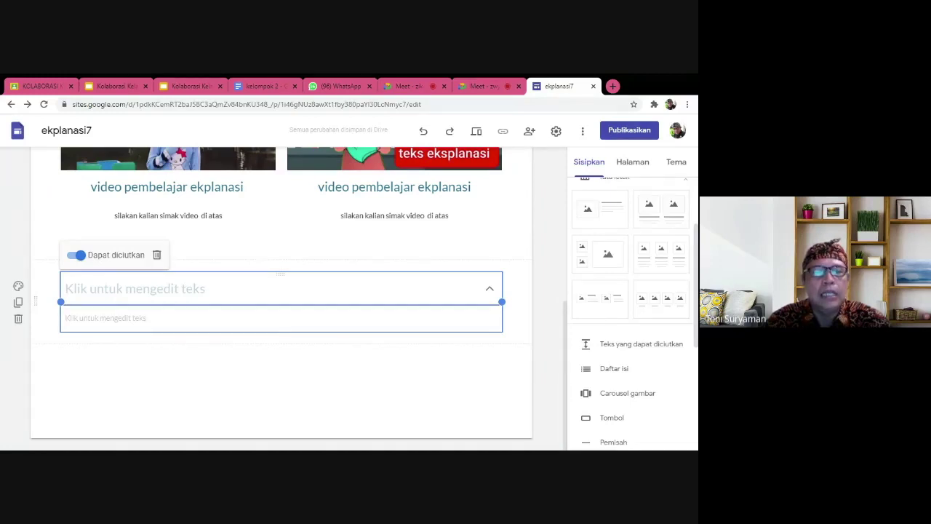
# - Enter "Setelah kalian menyimak video pembelajaran tentang teks ekplansi jawbalah pertyanyaan berikut" as the collapsible block's heading
pyautogui.click(95, 289)
pyautogui.write('Setelah ')
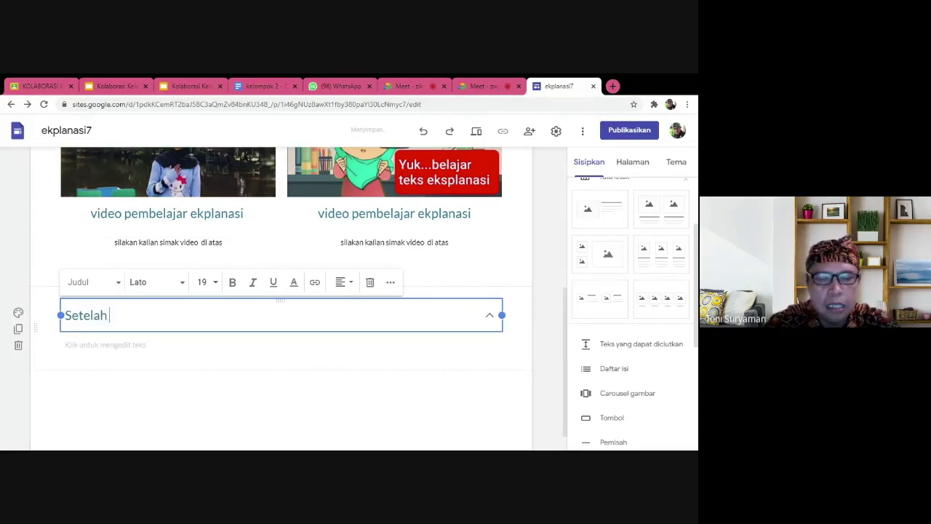
pyautogui.write('kalian mem')
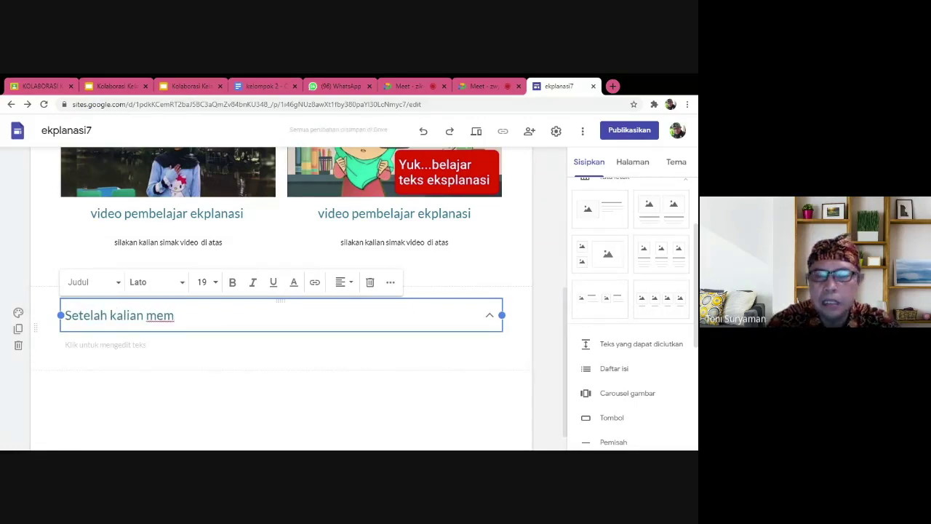
pyautogui.press('BackSpace')
pyautogui.write('nyim')
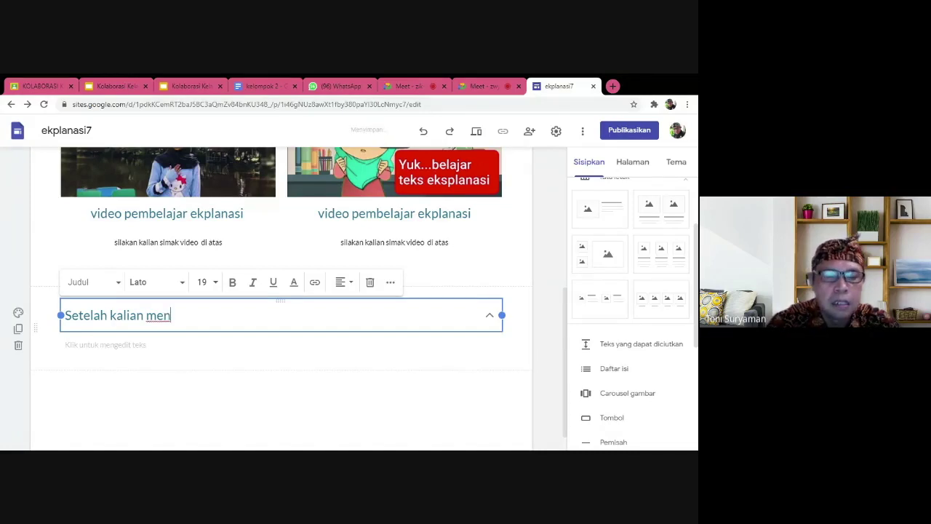
pyautogui.write('ak')
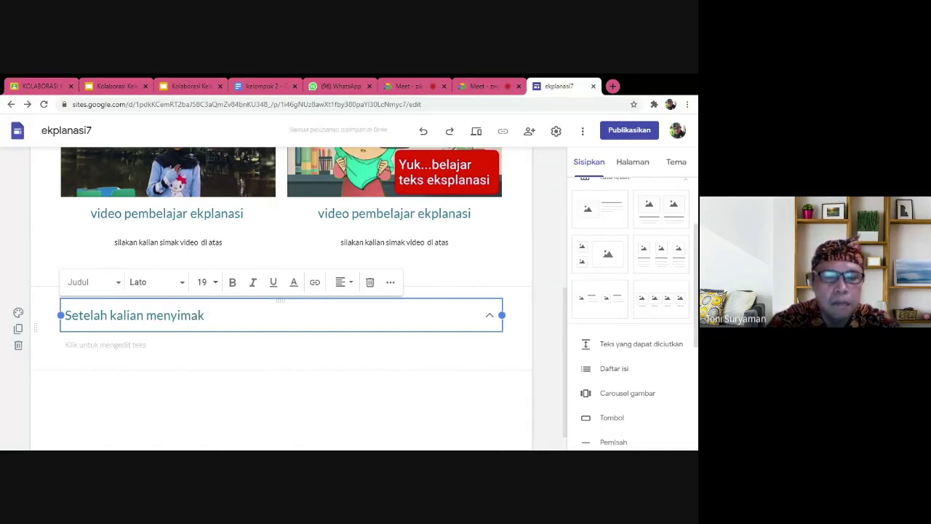
pyautogui.write(' video ')
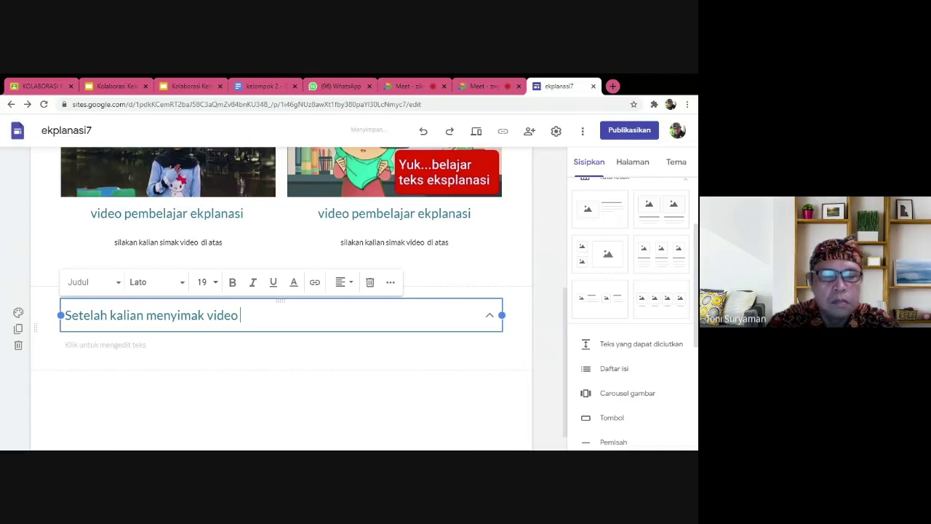
pyautogui.write('pembelajaran tentang  ')
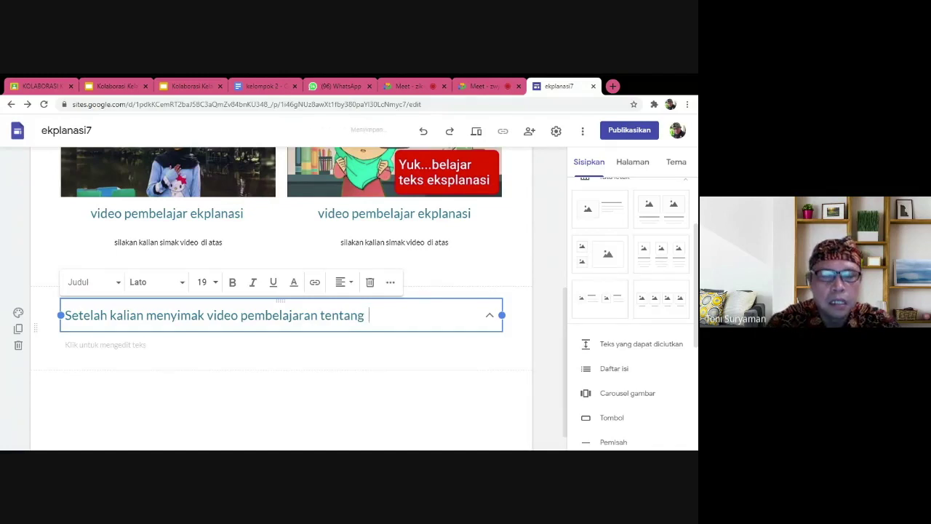
pyautogui.write('teks')
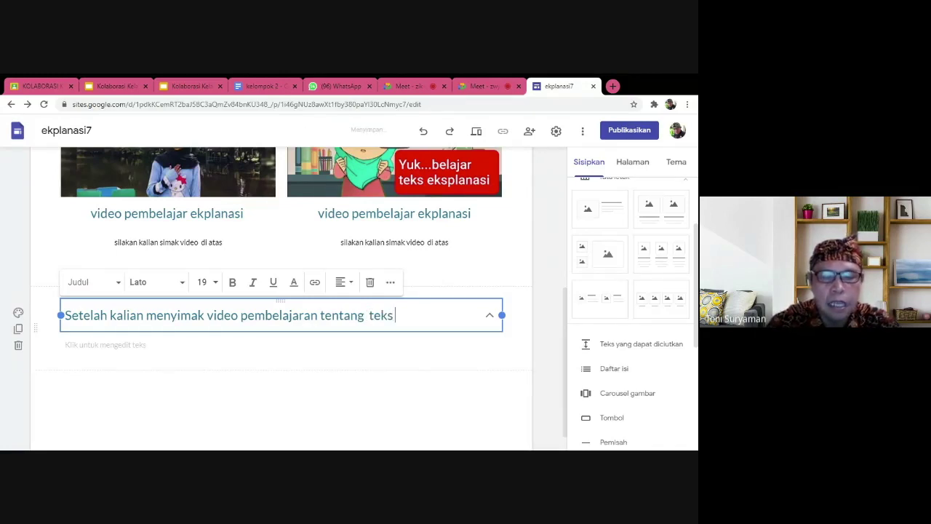
pyautogui.write(' ekplansi ')
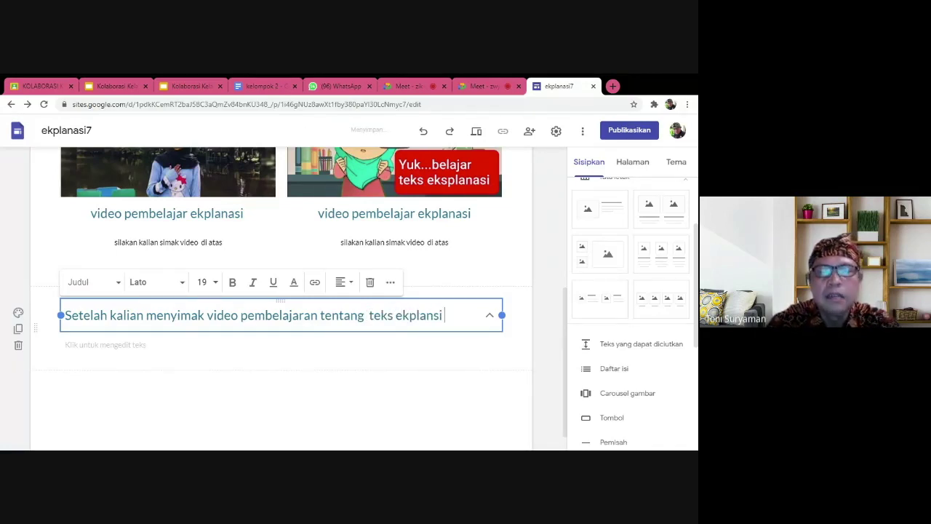
pyautogui.write('ja')
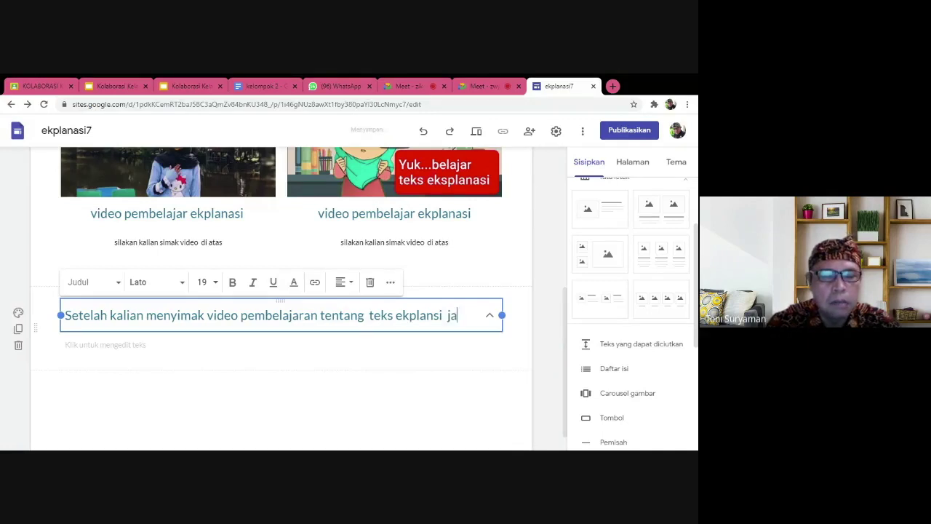
pyautogui.write('wbalah p')
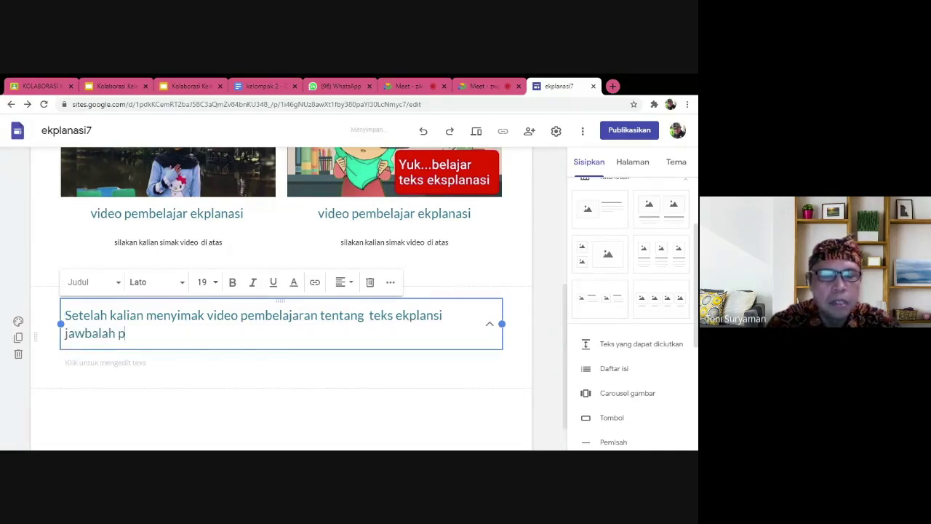
pyautogui.write('ertyanyaan')
pyautogui.write('berikut')
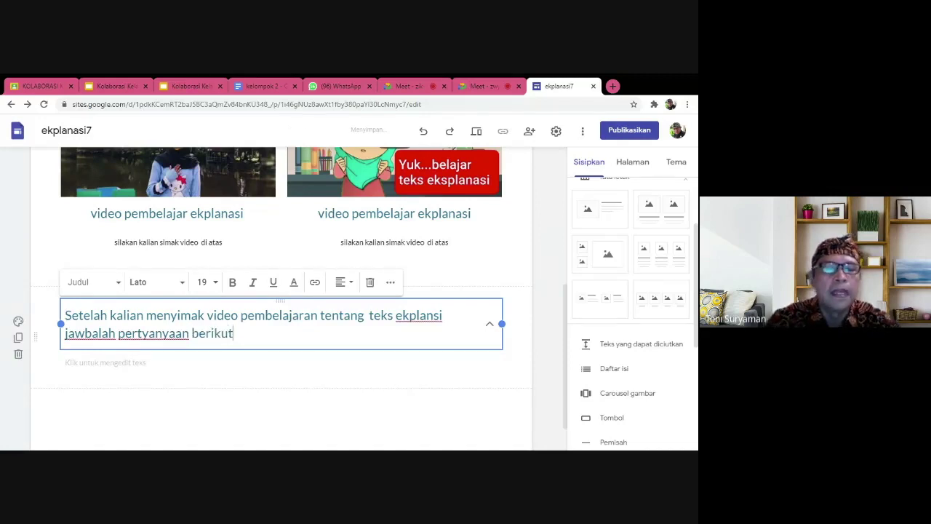
# - Start a numbered list in the collapsible block's body with the first question "Apa isi dari vdeo pertama"
pyautogui.click(102, 363)
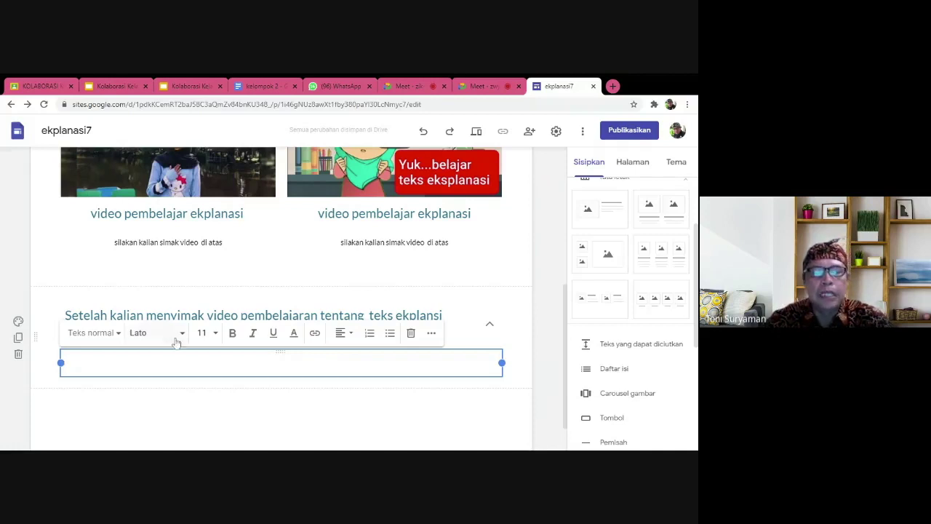
pyautogui.click(368, 337)
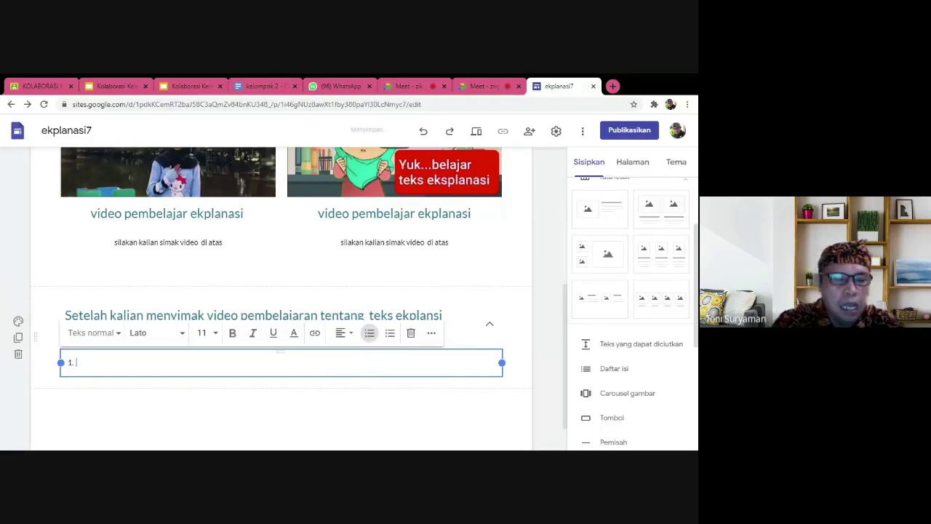
pyautogui.write('Apa ')
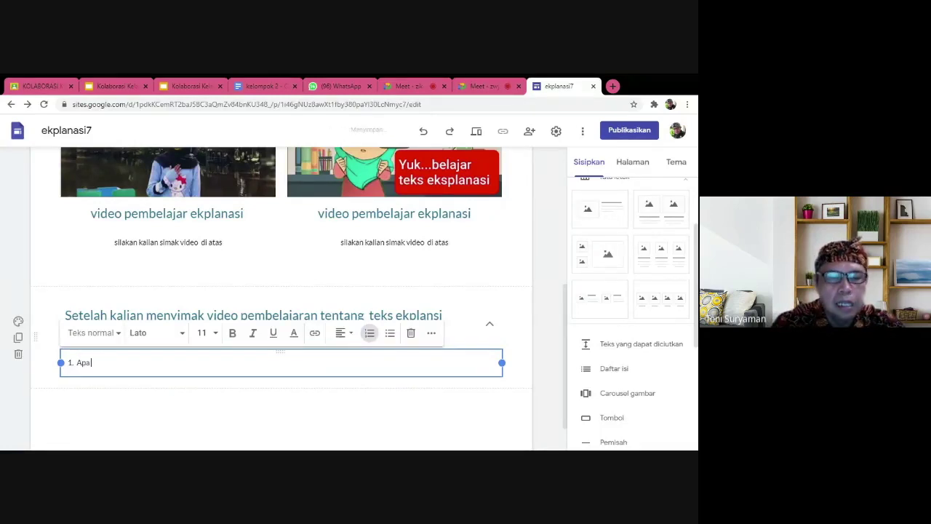
pyautogui.write('isi dari')
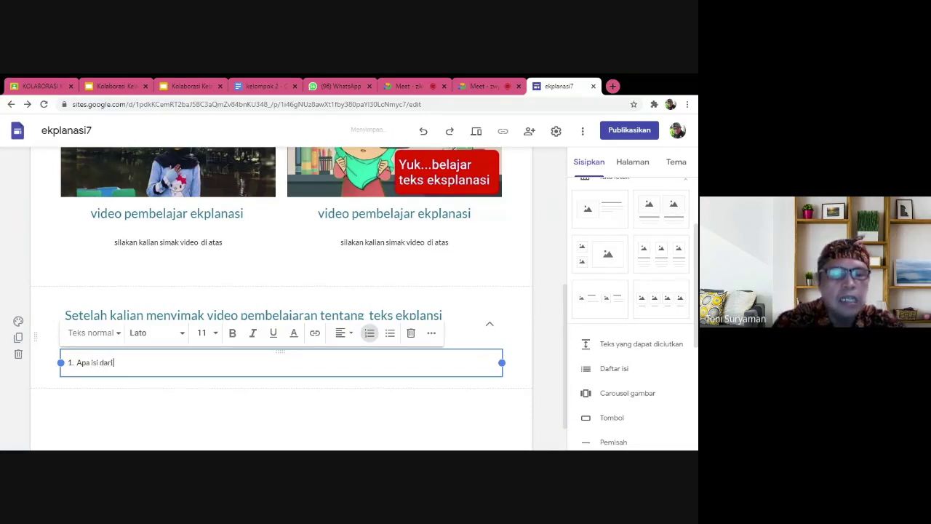
pyautogui.write(' vide')
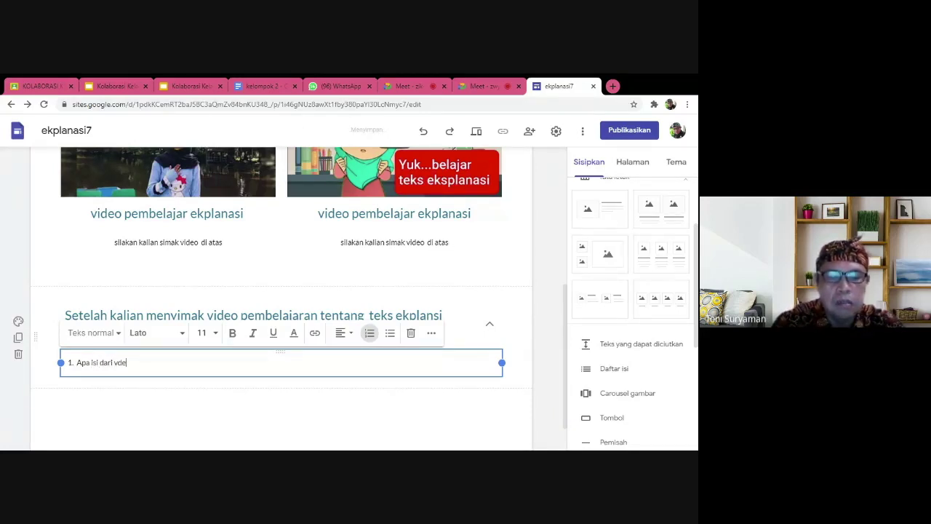
pyautogui.write('o pertama')
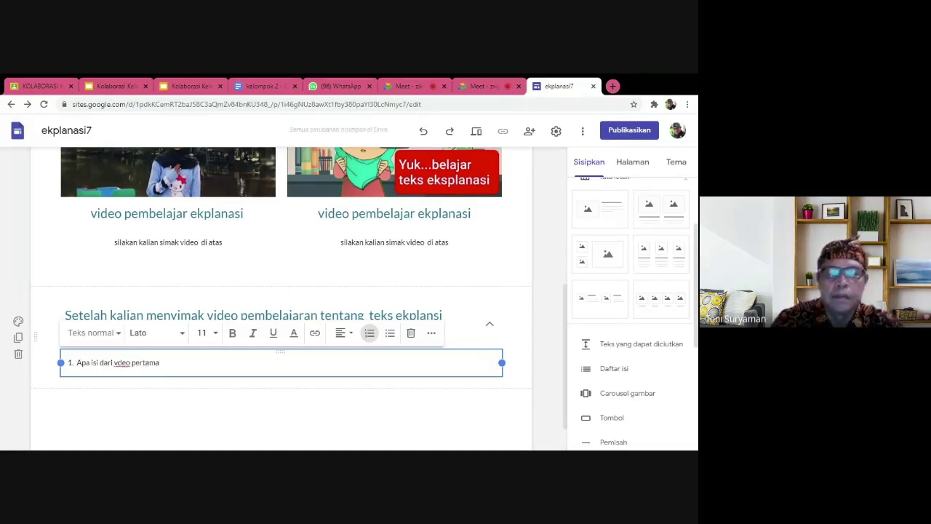
# - Add the second numbered question "apa ciri ciri teks ekplanasi yang telah dijelaskan pada video tersebut"
pyautogui.press('Return')
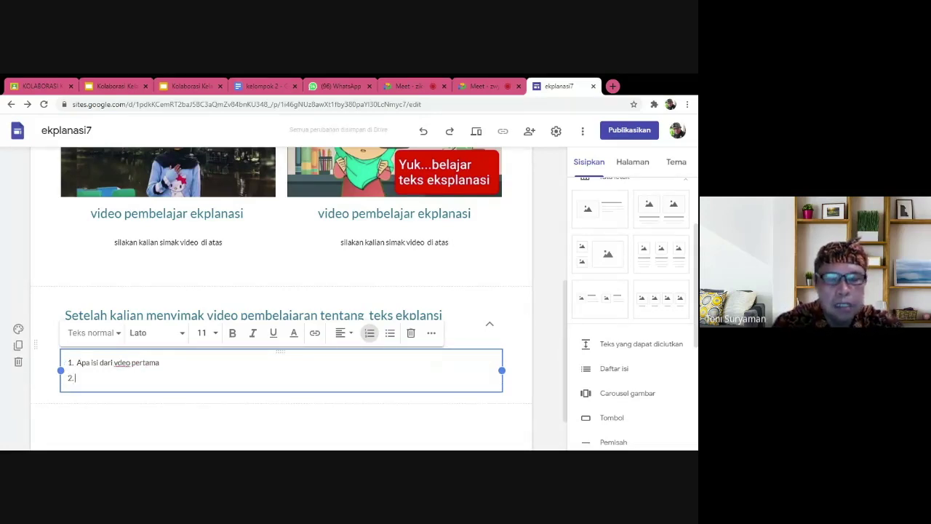
pyautogui.write('apa c')
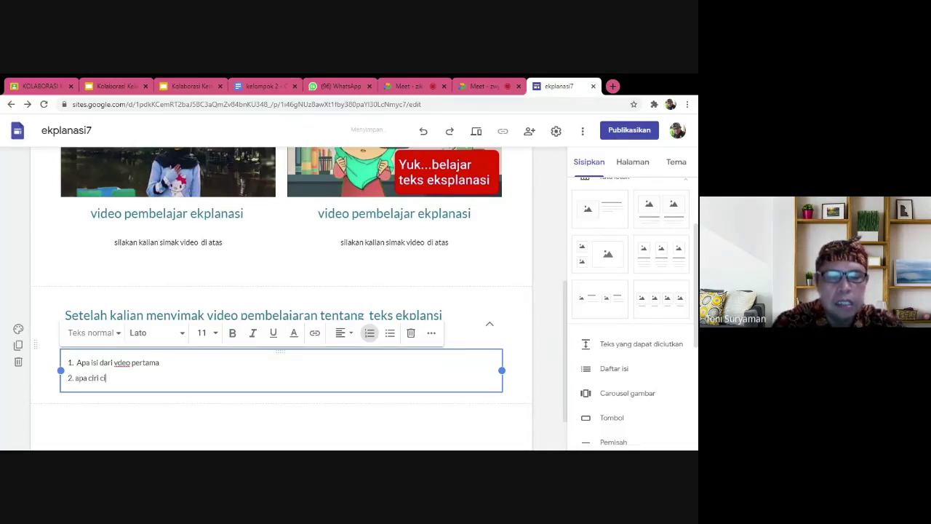
pyautogui.write('iri ciri tek')
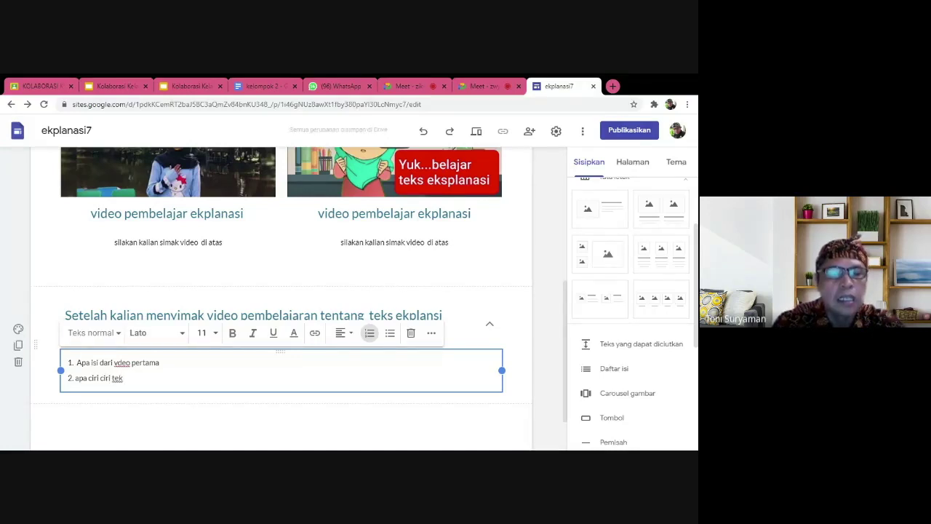
pyautogui.write('s ekplan')
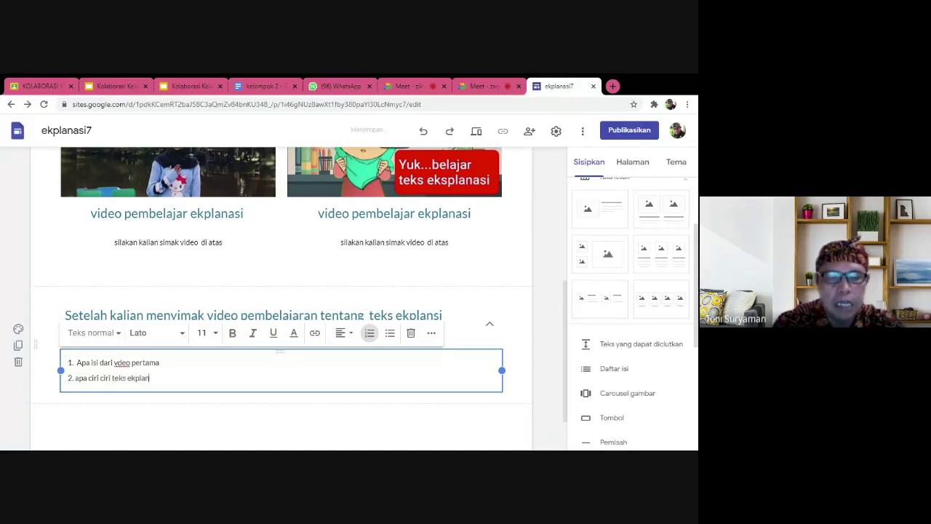
pyautogui.write('asi ya')
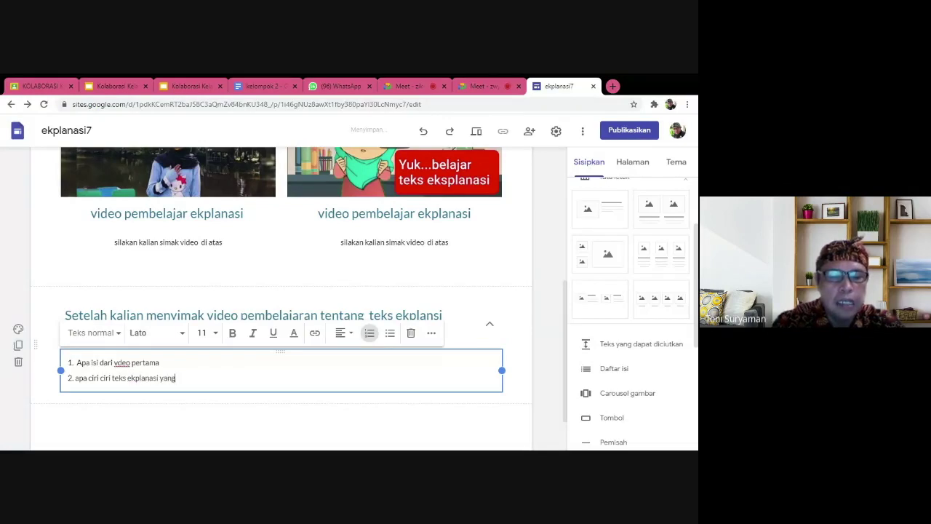
pyautogui.write('ng  telah dijelaskan pada')
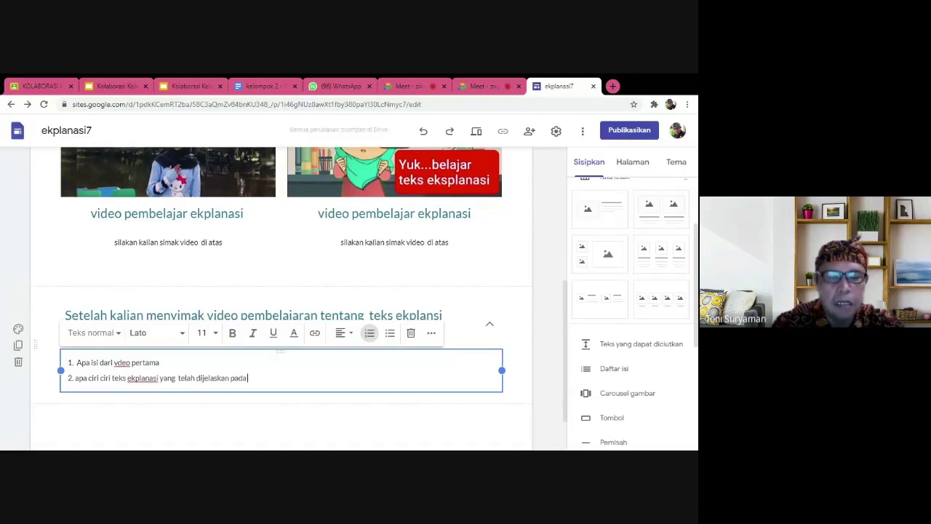
pyautogui.write(' video tersebut')
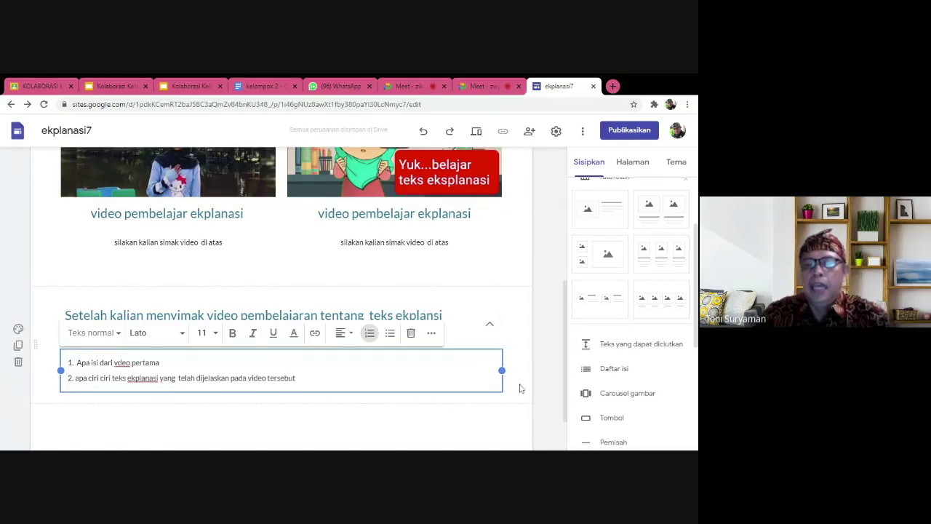
# - Set the background of the two-video section to the gallery image of overlapping grey metallic panels
pyautogui.scroll(4, 411, 321)
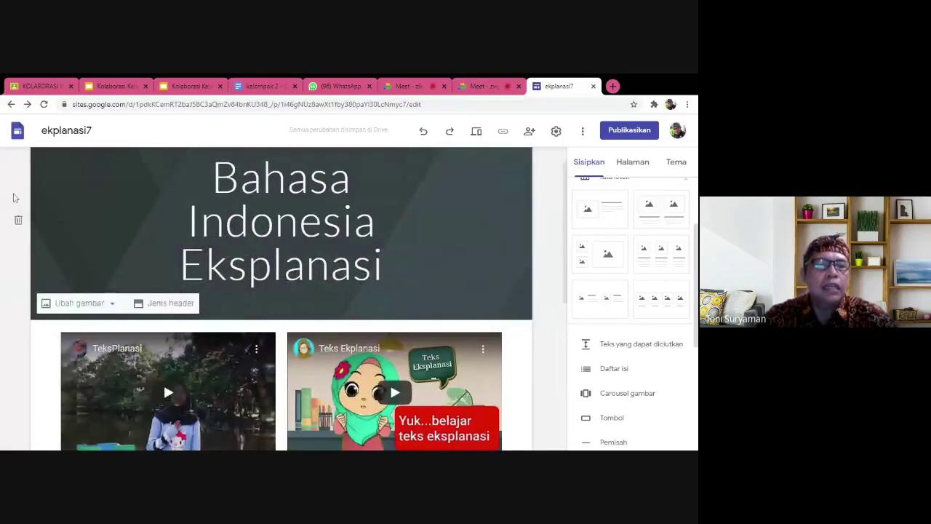
pyautogui.scroll(-1, 70, 251)
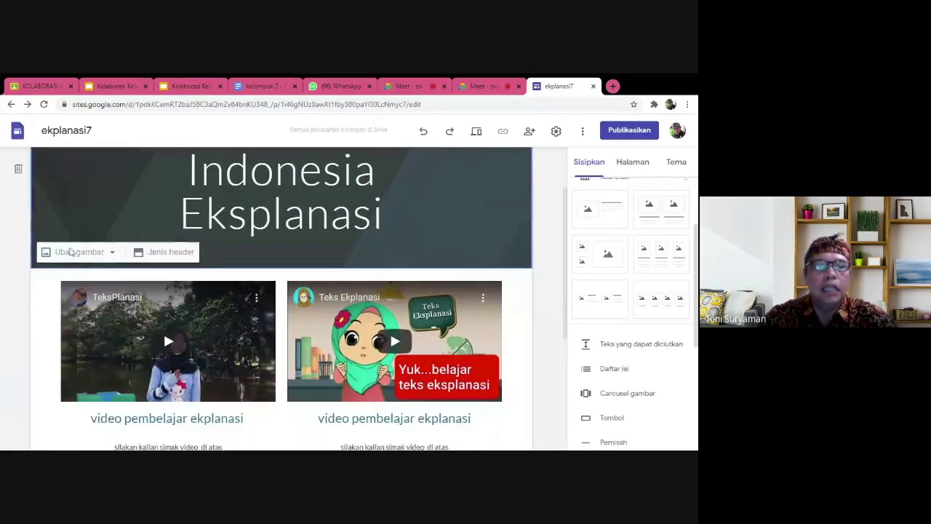
pyautogui.scroll(-3, 71, 251)
pyautogui.scroll(1, 33, 248)
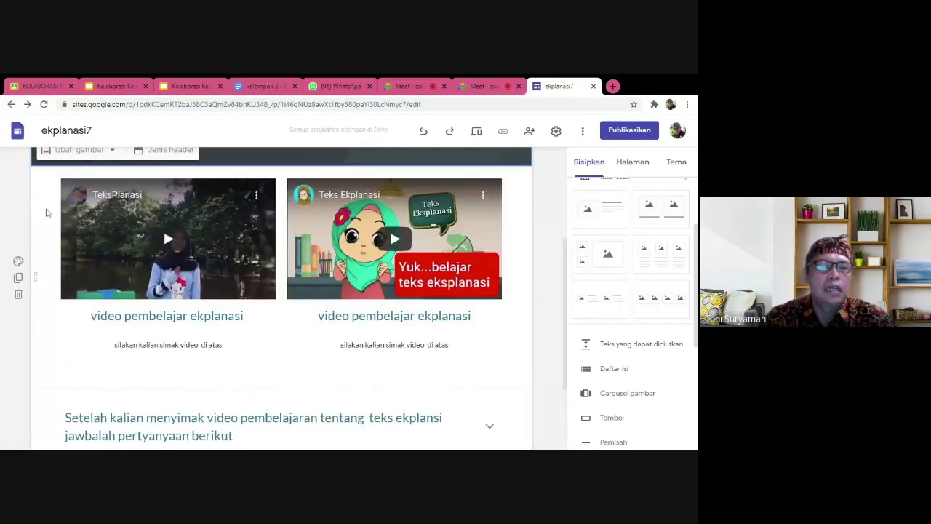
pyautogui.click(18, 261)
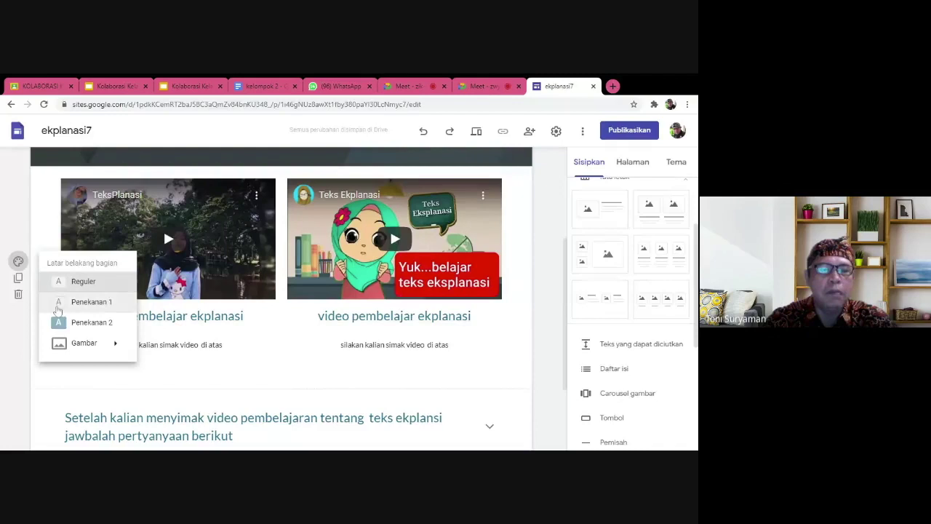
pyautogui.moveTo(117, 341)
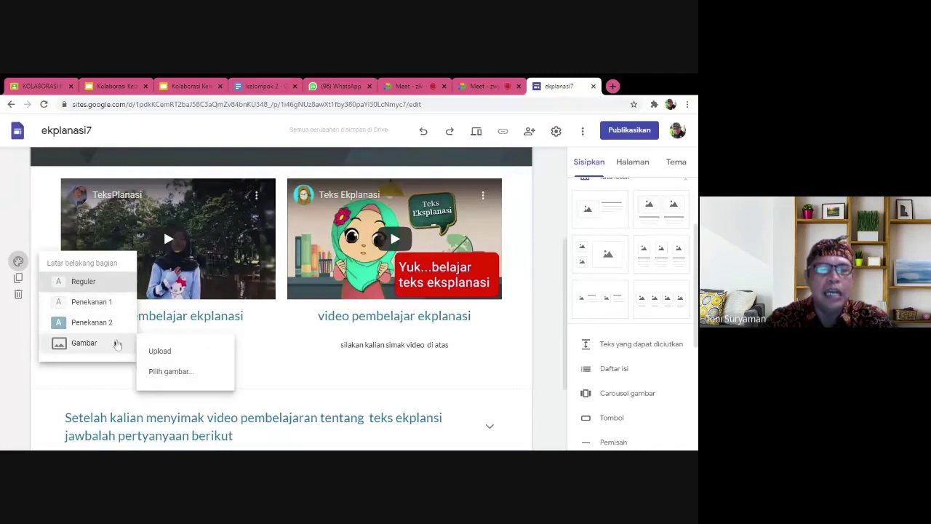
pyautogui.click(168, 374)
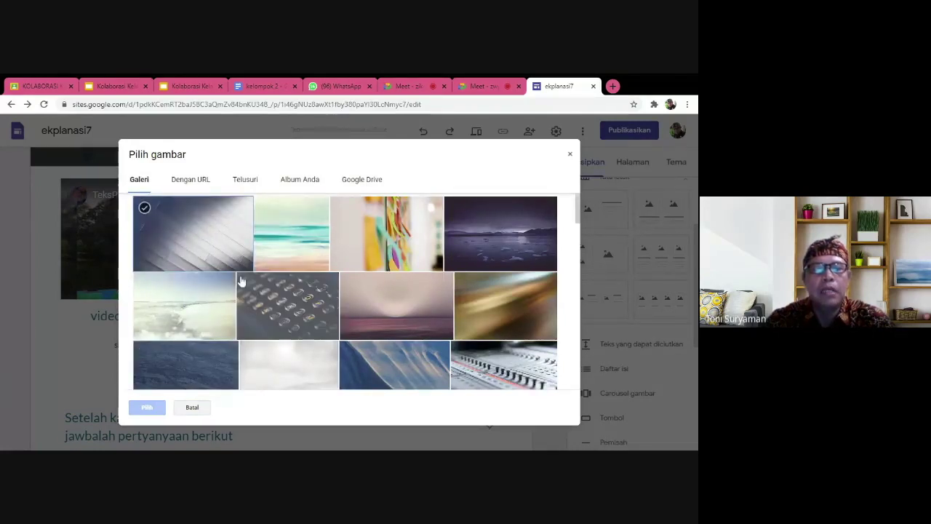
pyautogui.scroll(-1, 315, 340)
pyautogui.scroll(1, 315, 340)
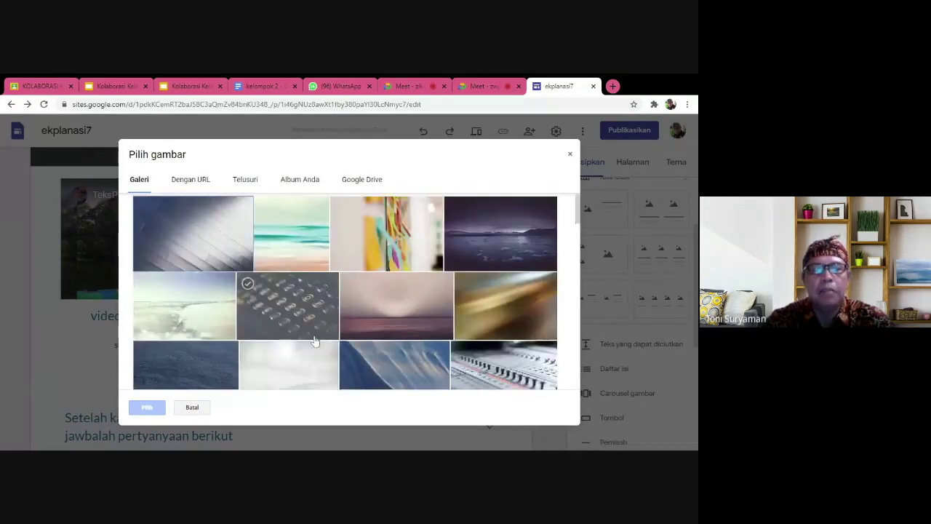
pyautogui.scroll(-1, 370, 321)
pyautogui.scroll(1, 291, 291)
pyautogui.click(208, 249)
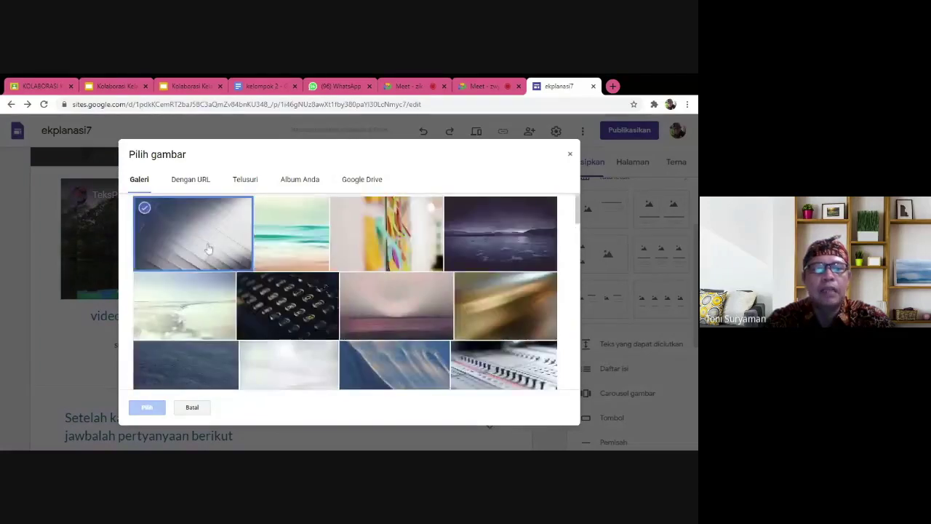
pyautogui.click(147, 407)
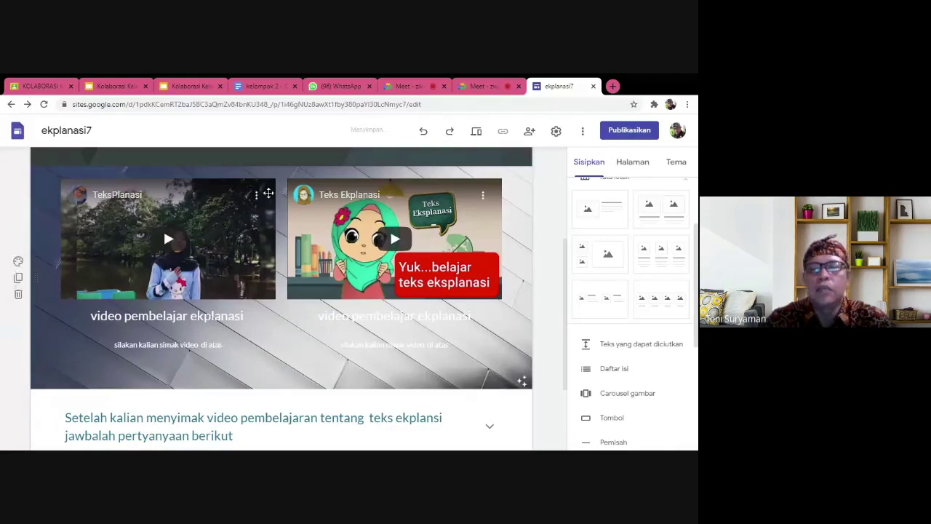
# - Set the background of the collapsible question section to the light grey geometric pattern image from the gallery
pyautogui.scroll(3, 26, 239)
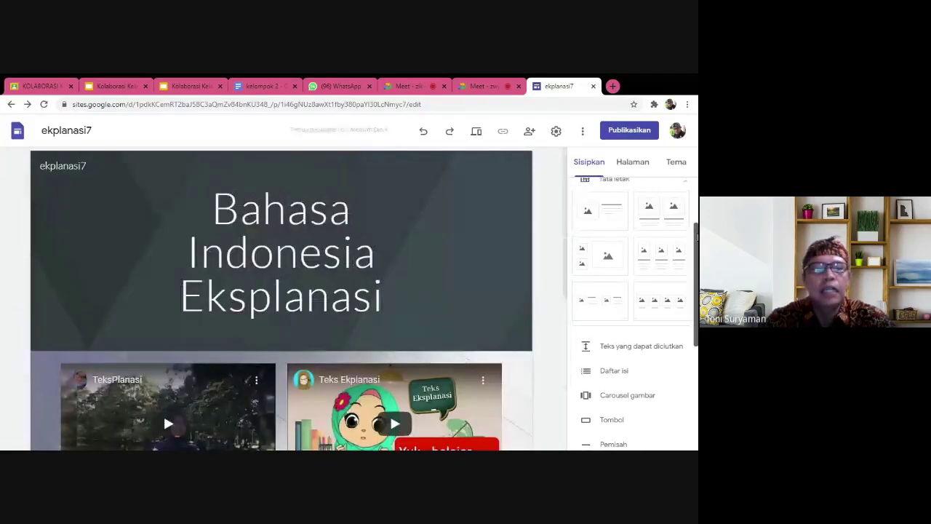
pyautogui.scroll(-5, 28, 276)
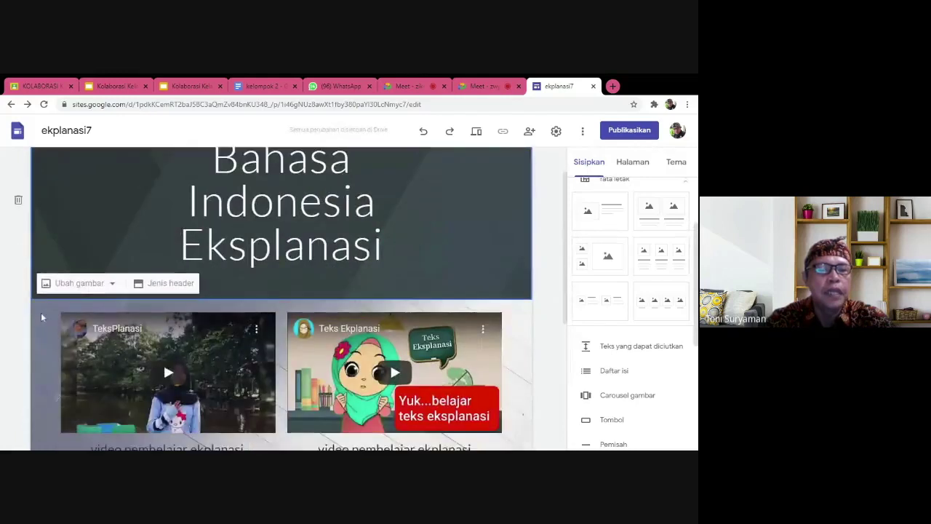
pyautogui.click(18, 290)
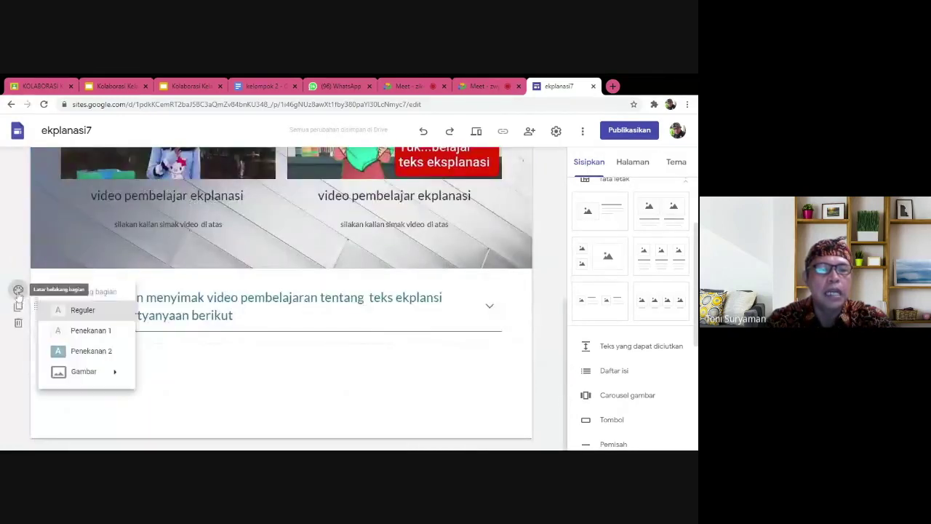
pyautogui.moveTo(71, 370)
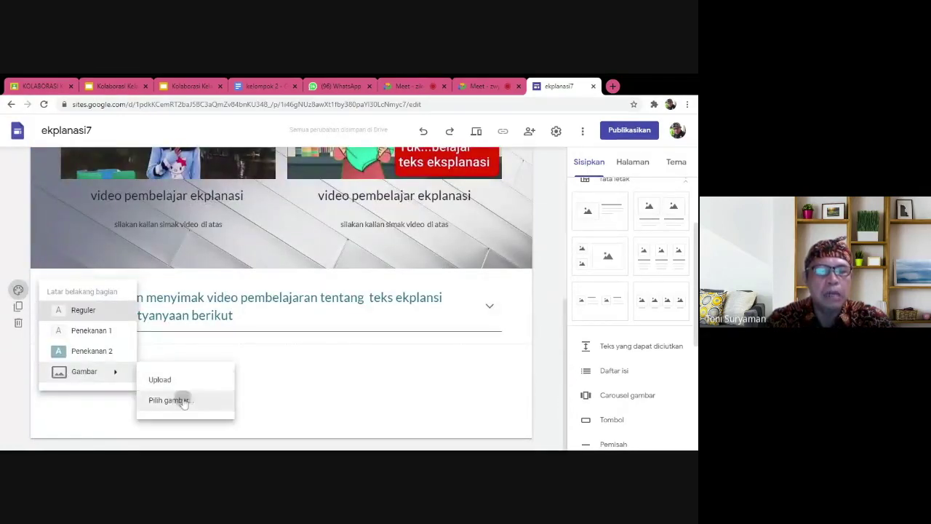
pyautogui.click(182, 400)
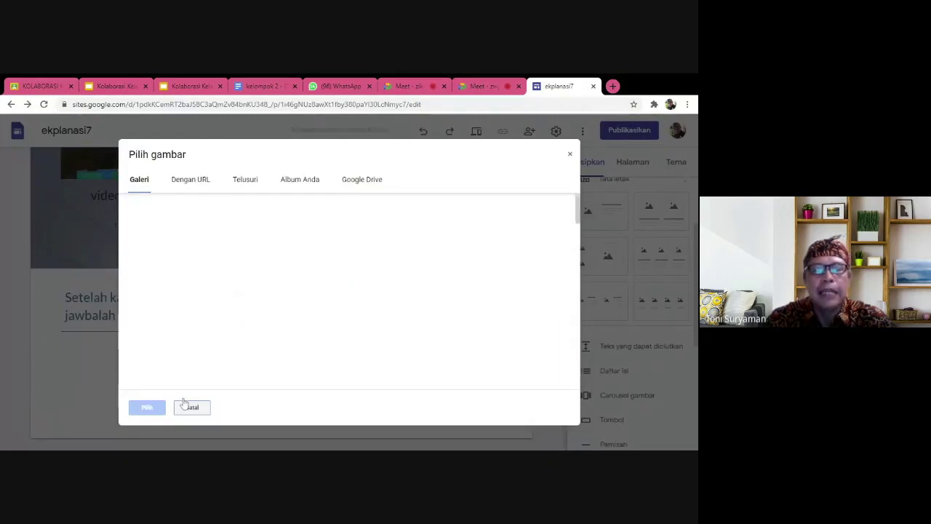
pyautogui.scroll(-3, 257, 314)
pyautogui.click(186, 240)
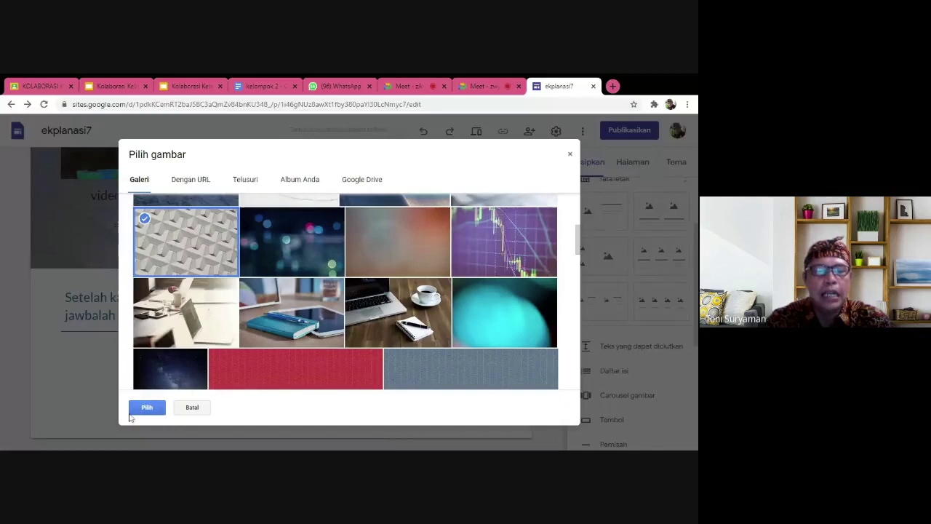
pyautogui.click(132, 412)
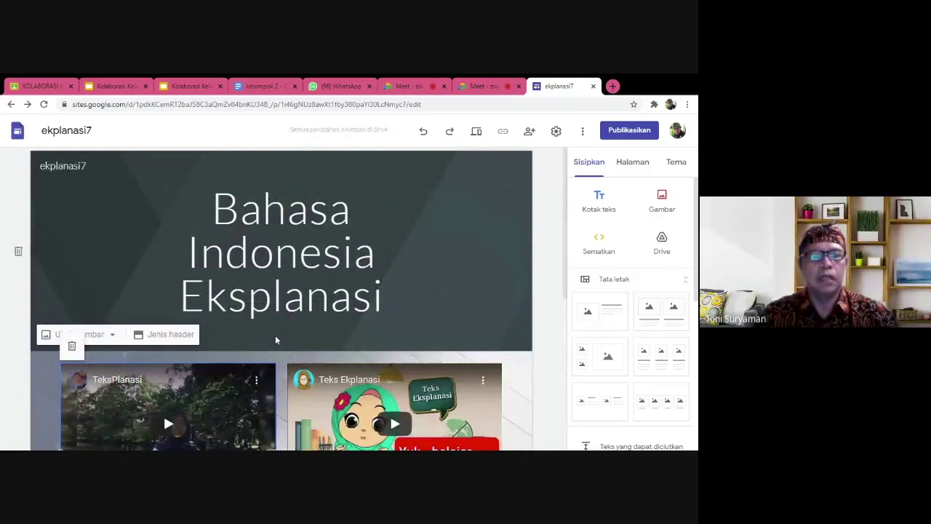
# - Try the Aristoteles theme on the site and switch it to the Impresi theme
pyautogui.scroll(-2, 276, 340)
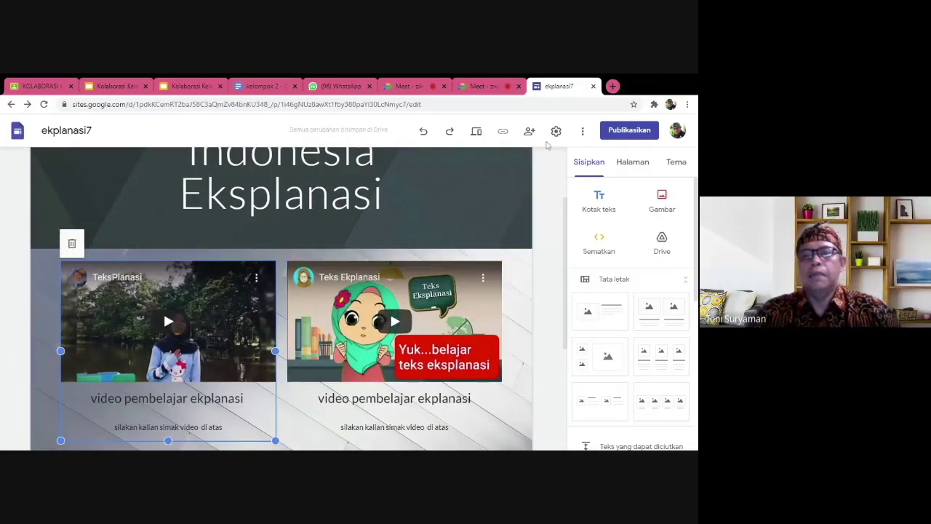
pyautogui.scroll(2, 327, 225)
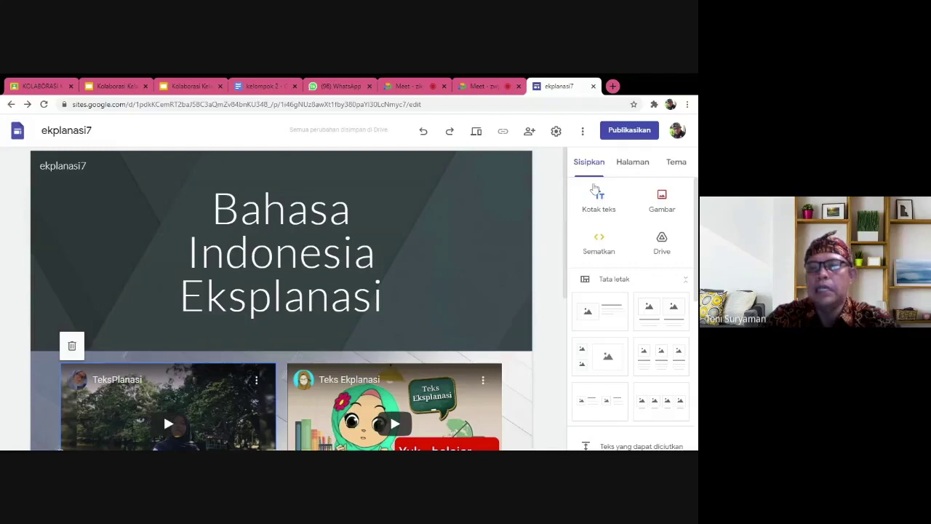
pyautogui.click(687, 166)
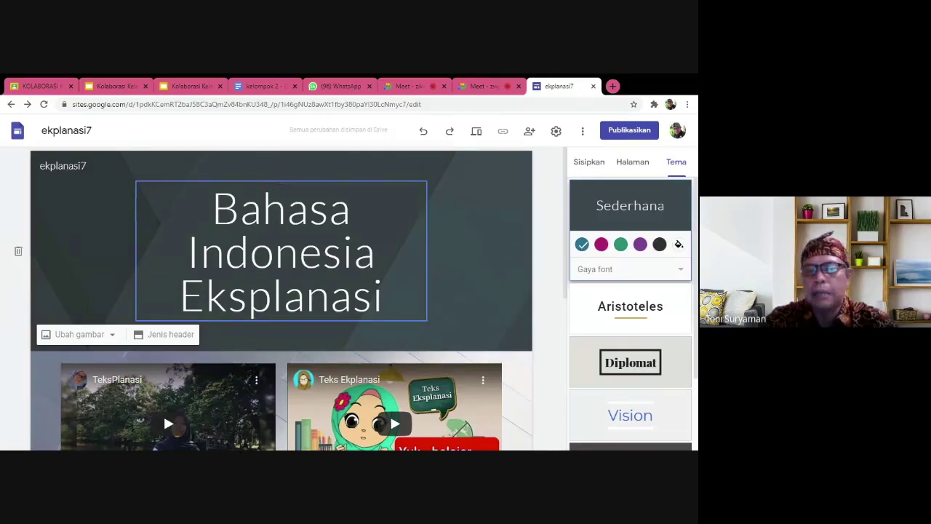
pyautogui.click(624, 319)
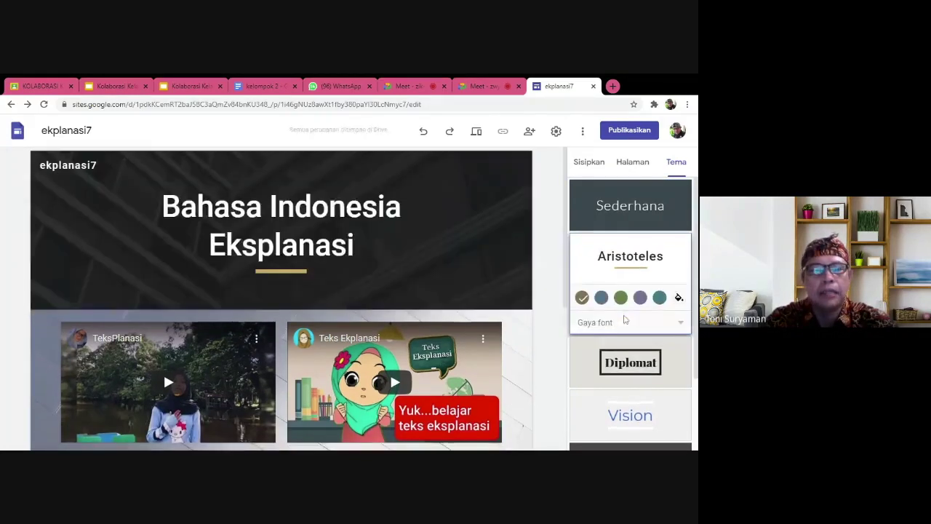
pyautogui.scroll(-3, 662, 357)
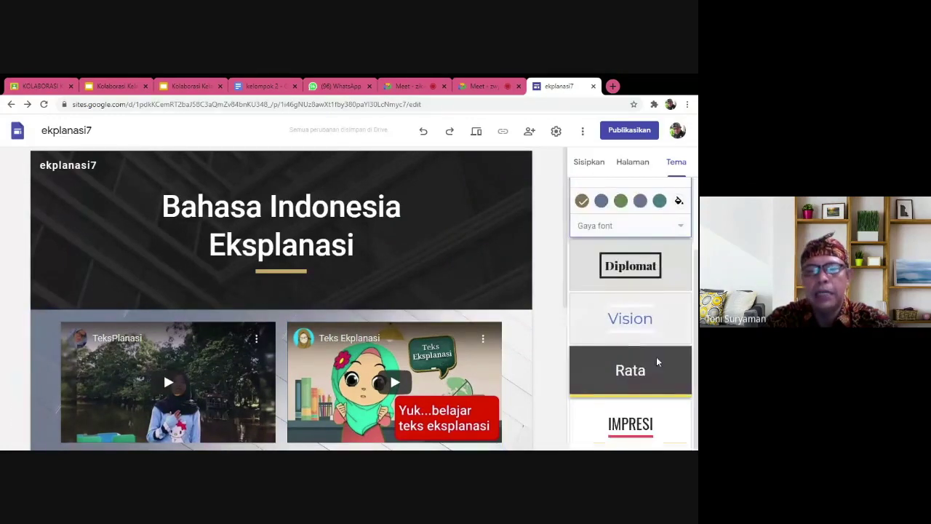
pyautogui.click(631, 426)
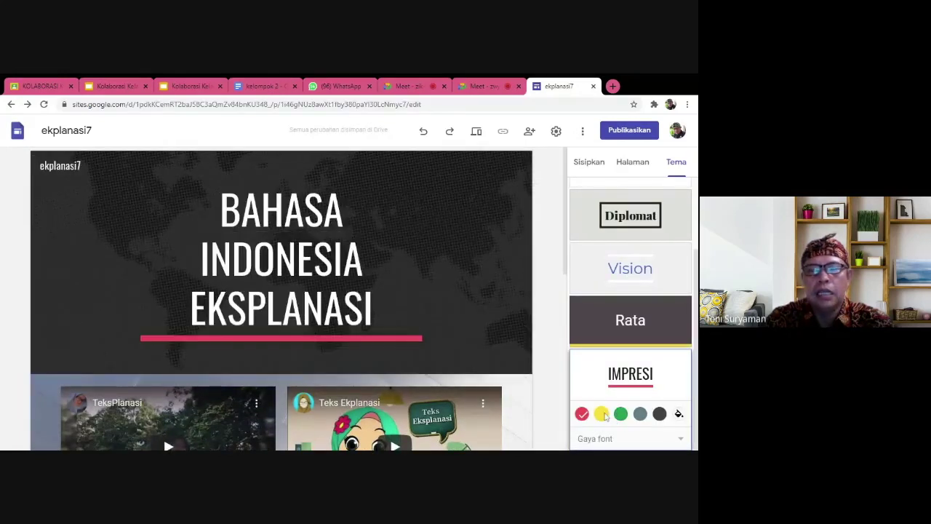
# - Try yellow as the Impresi theme's accent colour, set it to green, and review the restyled page
pyautogui.click(602, 415)
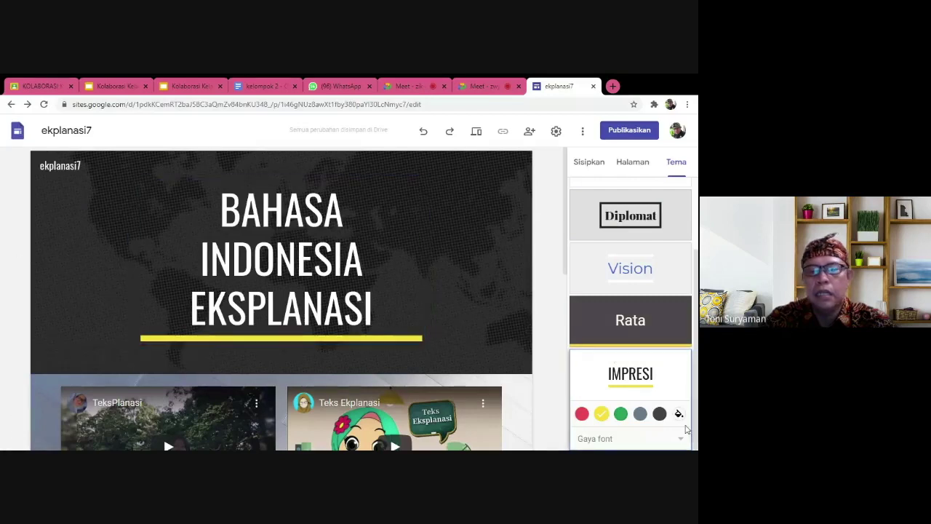
pyautogui.click(621, 415)
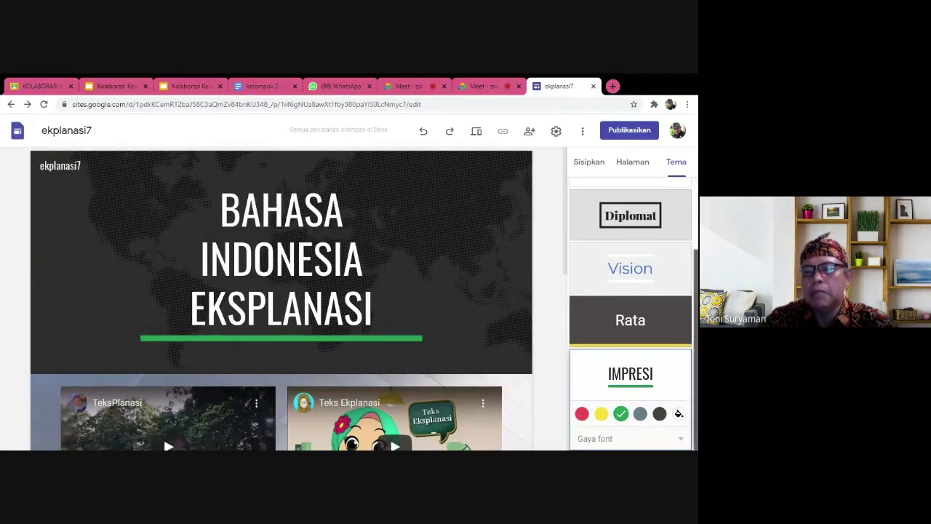
pyautogui.scroll(2, 626, 310)
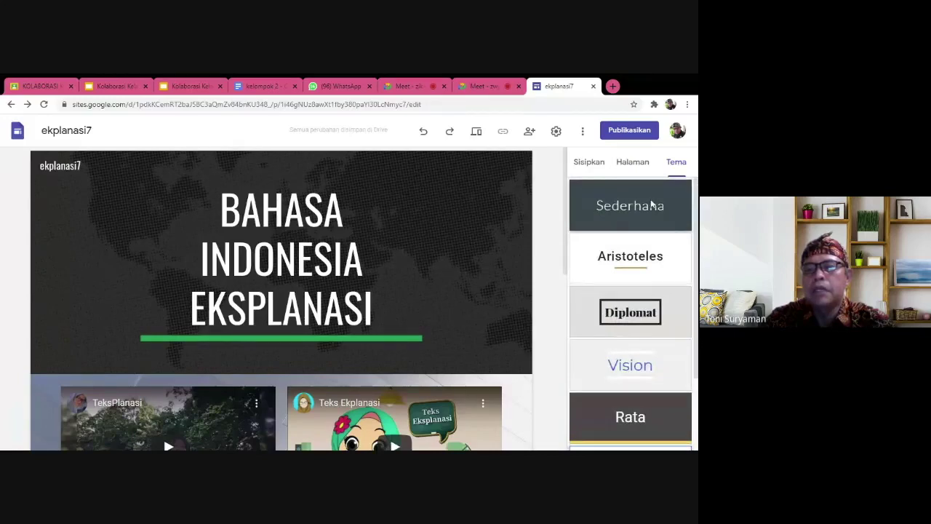
pyautogui.scroll(-5, 277, 370)
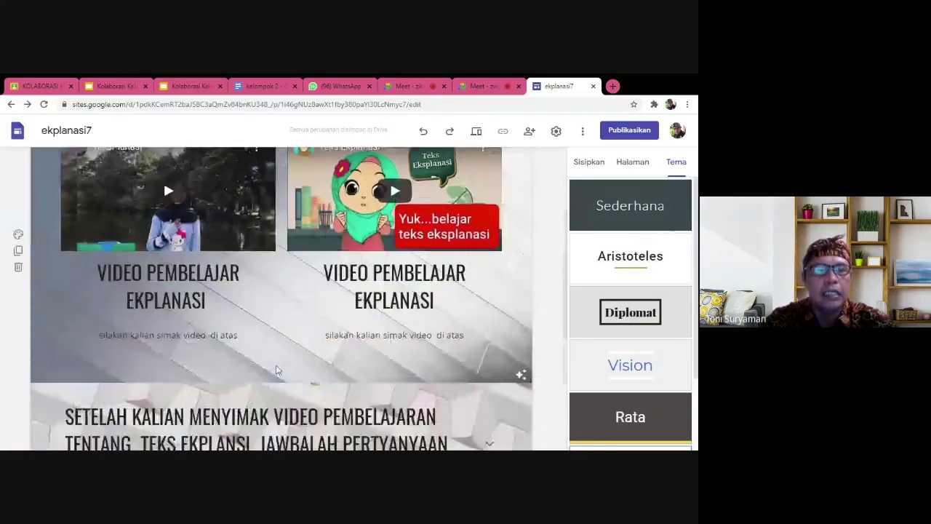
pyautogui.scroll(-2, 275, 369)
pyautogui.scroll(4, 277, 368)
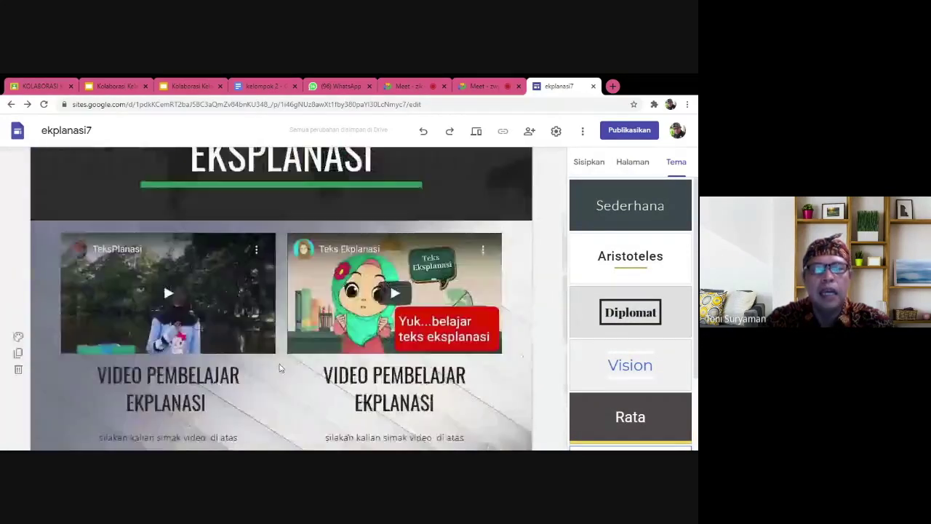
pyautogui.scroll(3, 281, 368)
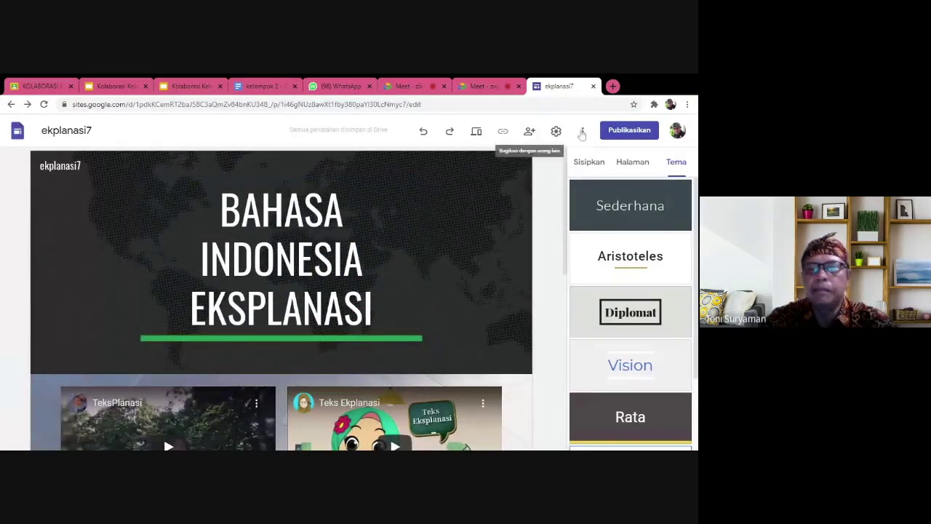
# - Publish the site with the web address ekplanasi7 and copy its published link
pyautogui.click(630, 130)
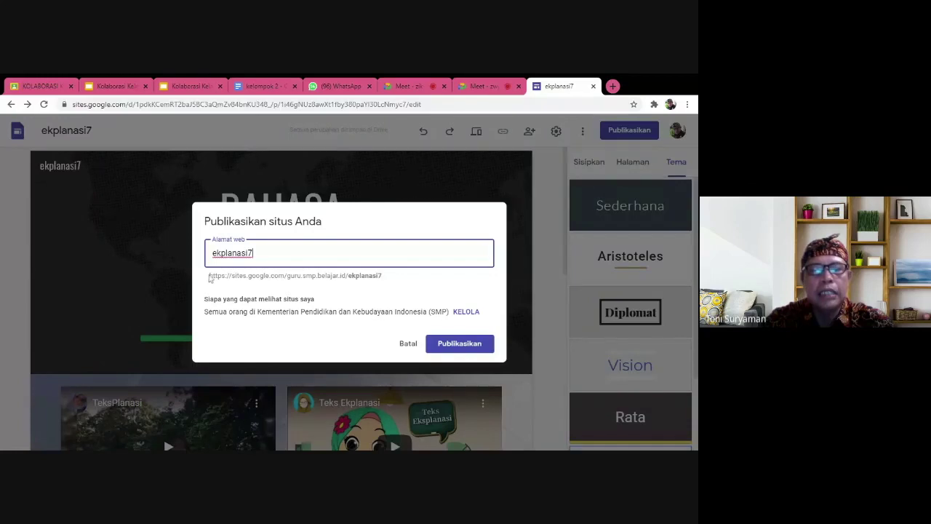
pyautogui.click(442, 346)
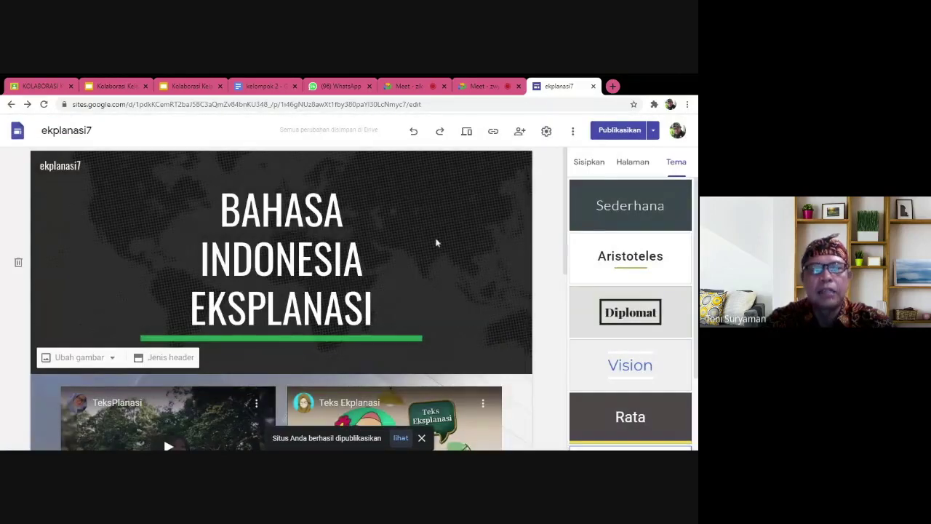
pyautogui.scroll(-4, 437, 242)
pyautogui.scroll(5, 281, 299)
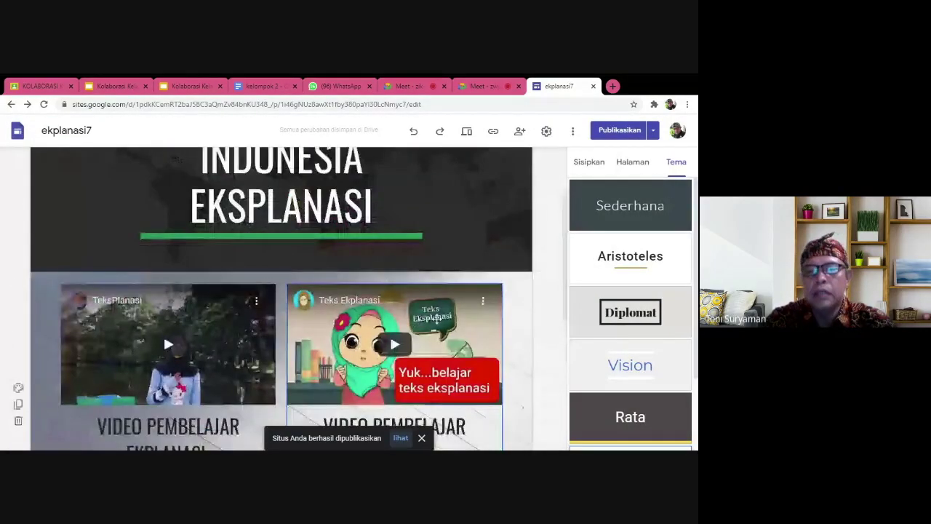
pyautogui.scroll(2, 414, 324)
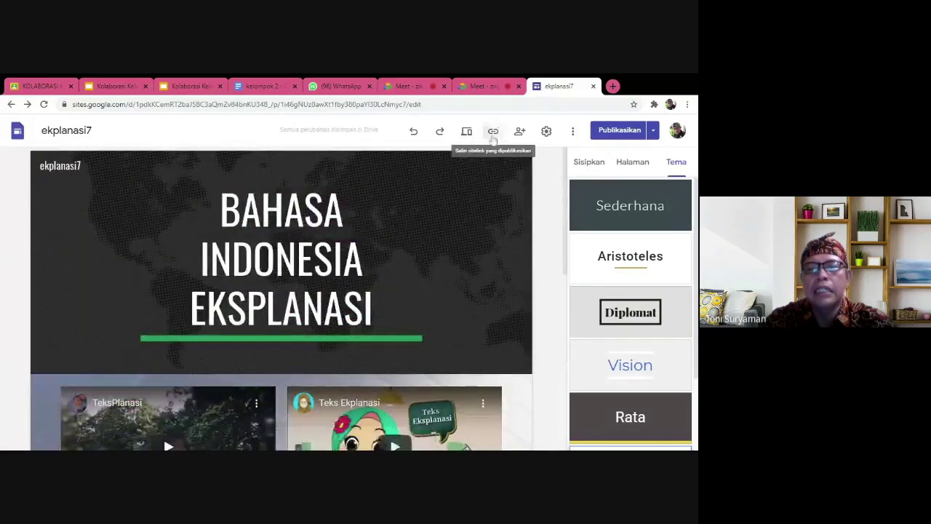
pyautogui.click(492, 133)
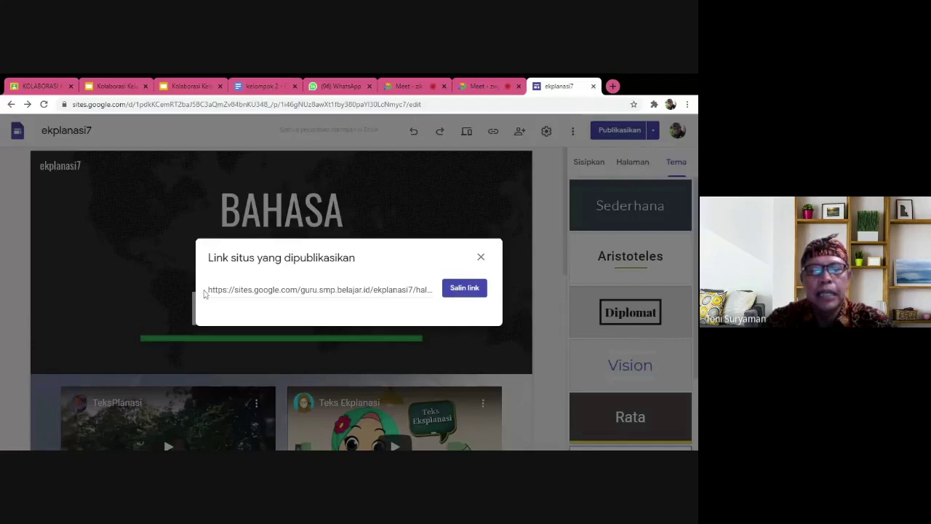
pyautogui.click(473, 291)
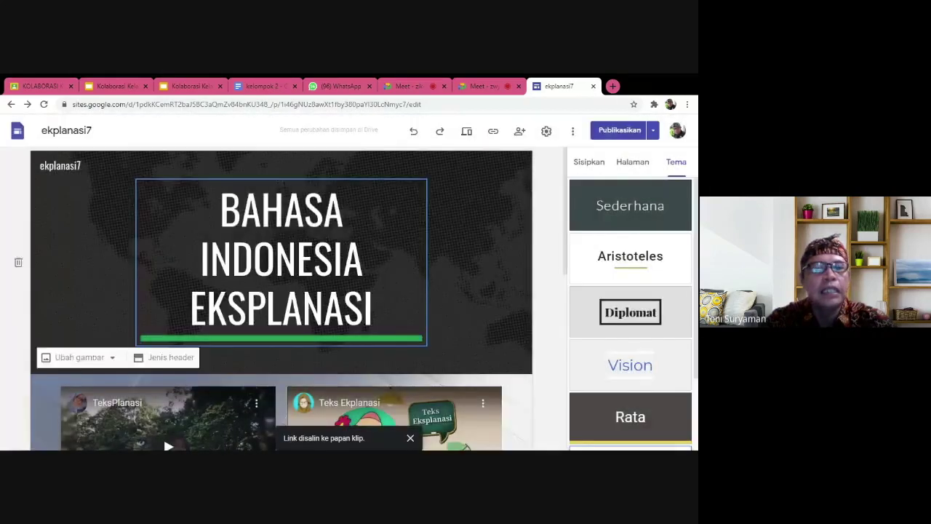
pyautogui.click(19, 132)
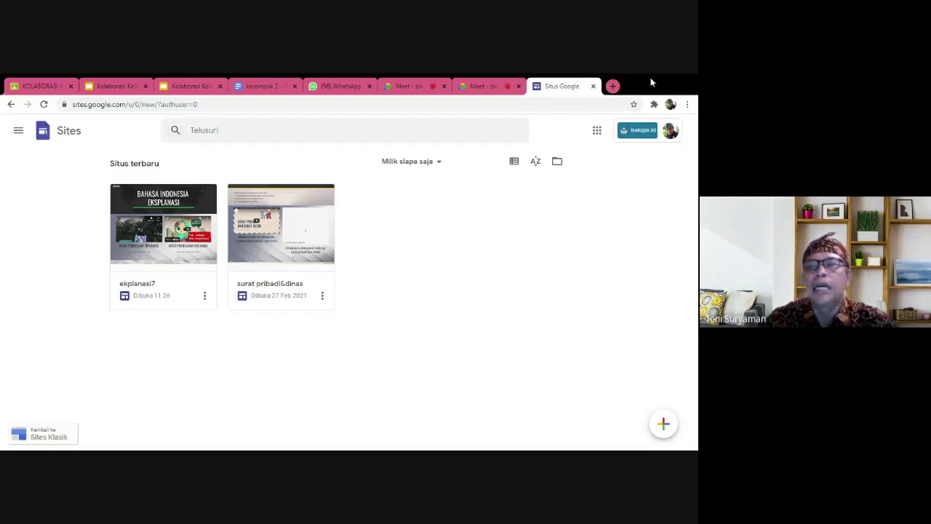
pyautogui.click(613, 87)
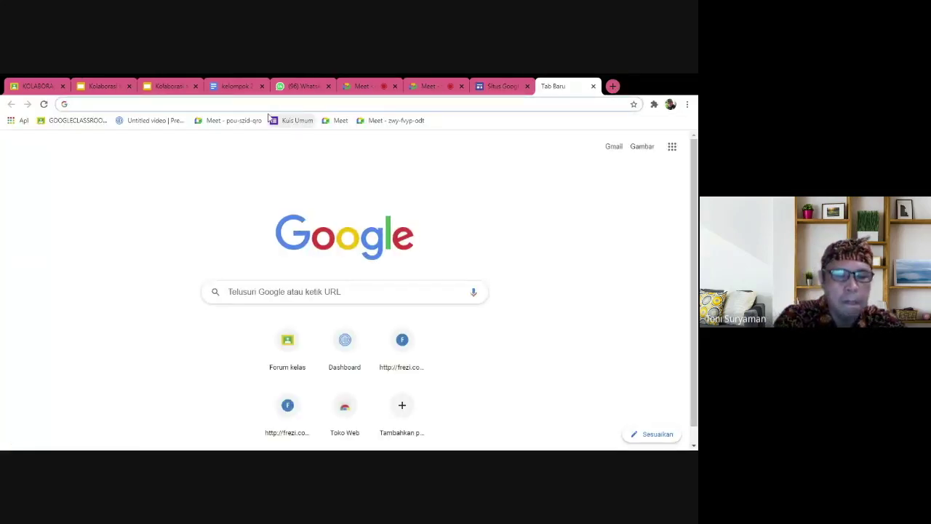
pyautogui.write('https://sites.google.com/guru.smp.belajar.id/ekplanasi7/halaman-muka')
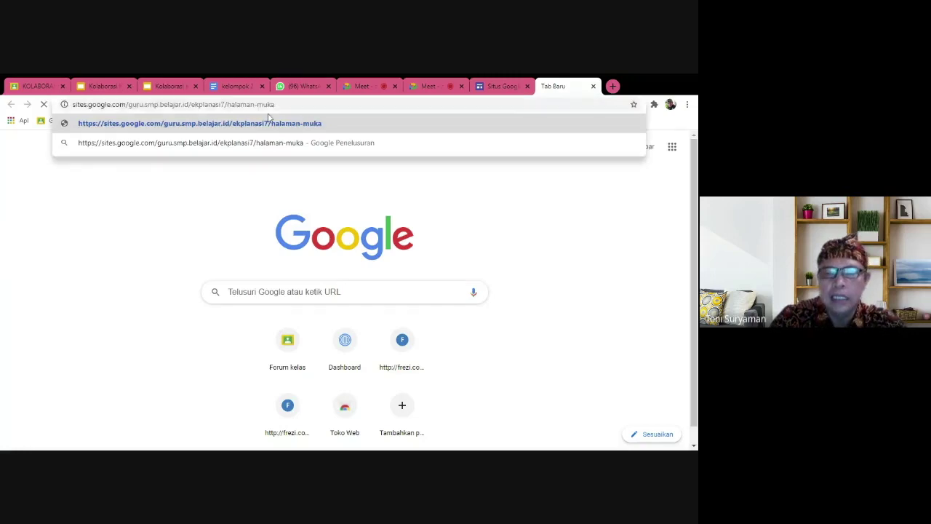
pyautogui.press('Return')
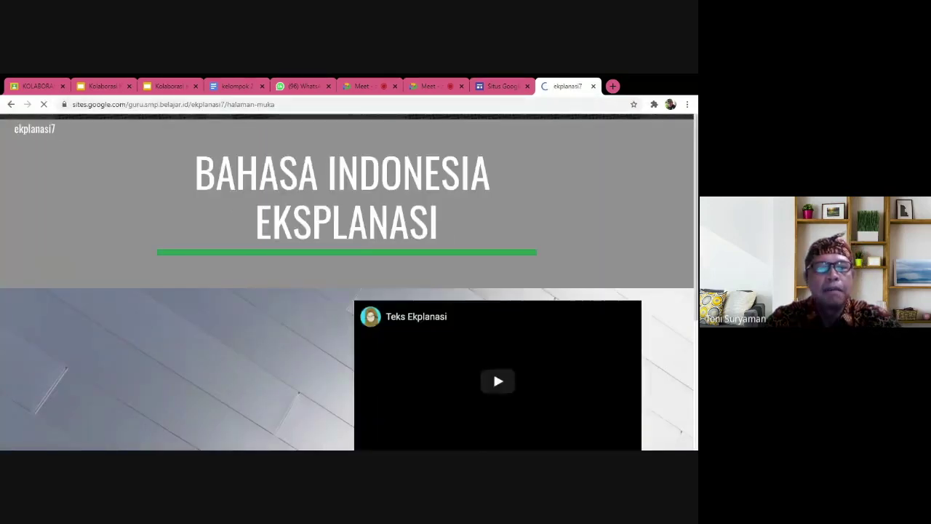
# - Test both embedded videos on the published page, pausing the TeksPlanasi video before playing Teks Ekplanasi
pyautogui.scroll(-4, 493, 371)
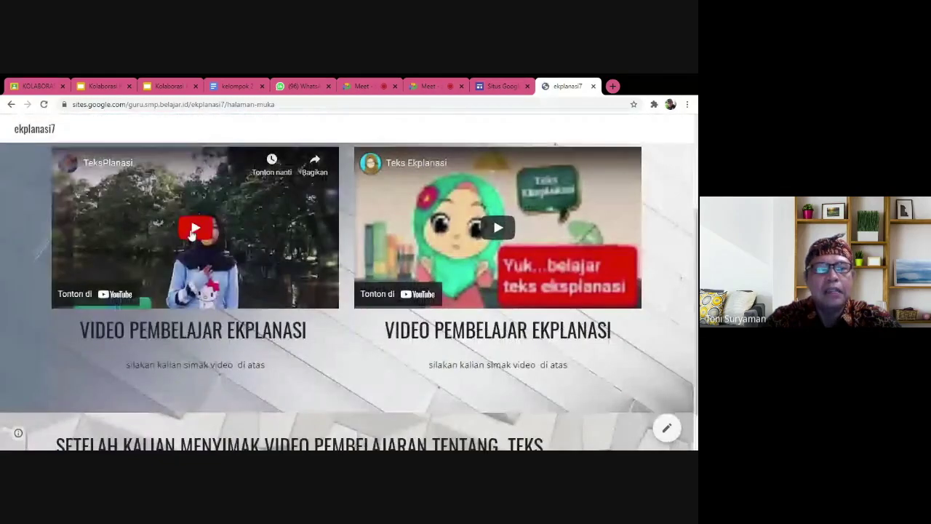
pyautogui.click(192, 231)
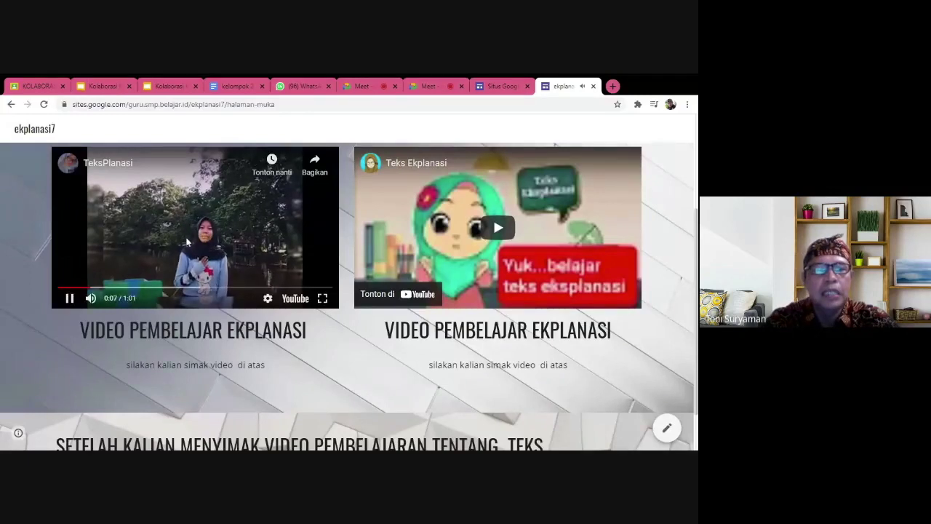
pyautogui.click(70, 299)
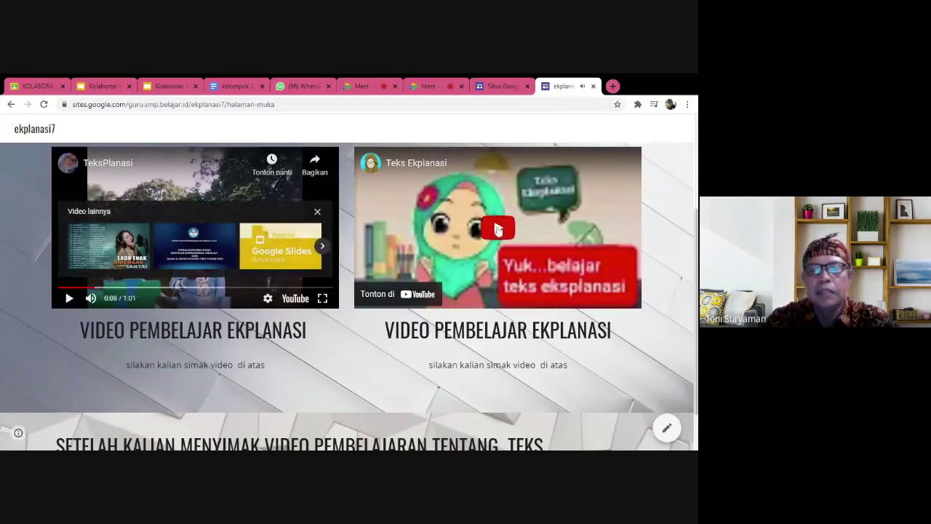
pyautogui.click(497, 228)
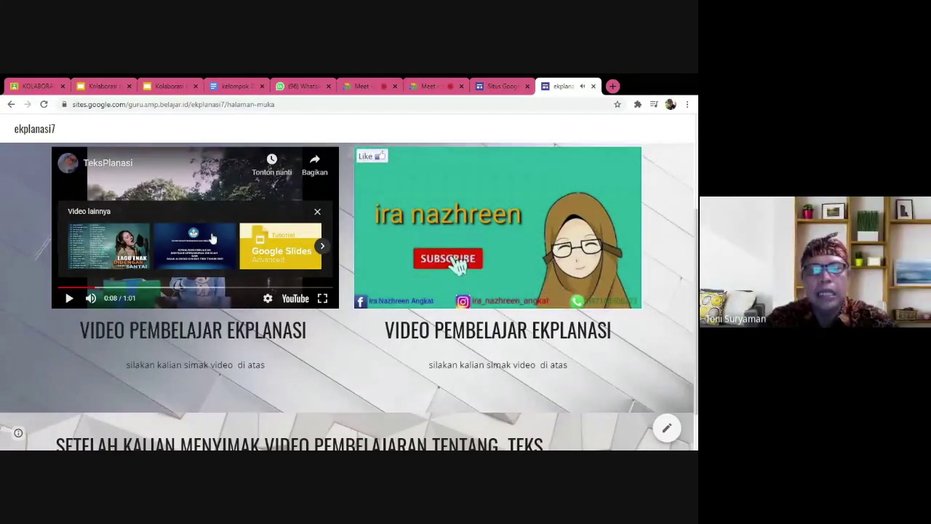
pyautogui.scroll(-1, 297, 307)
pyautogui.scroll(1, 297, 307)
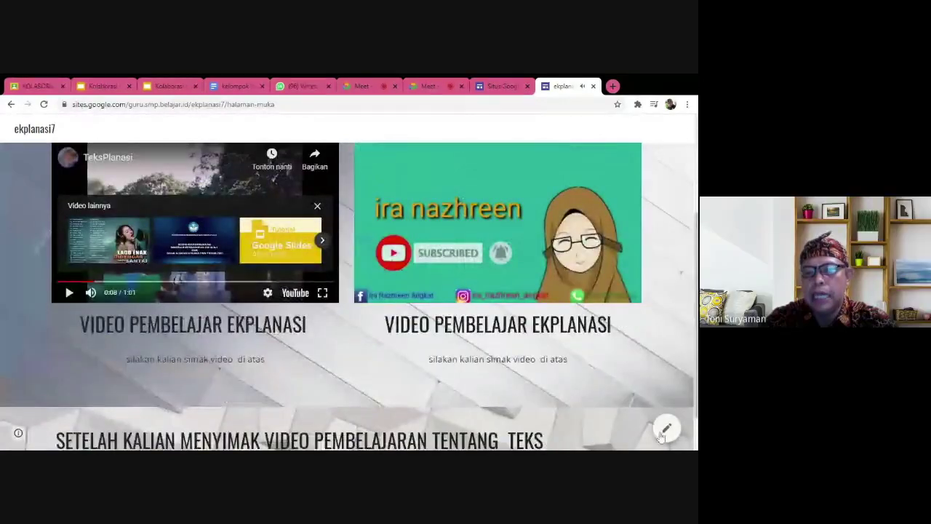
# - Open the published page in the site editor and view the collapsible question section below the videos
pyautogui.click(667, 430)
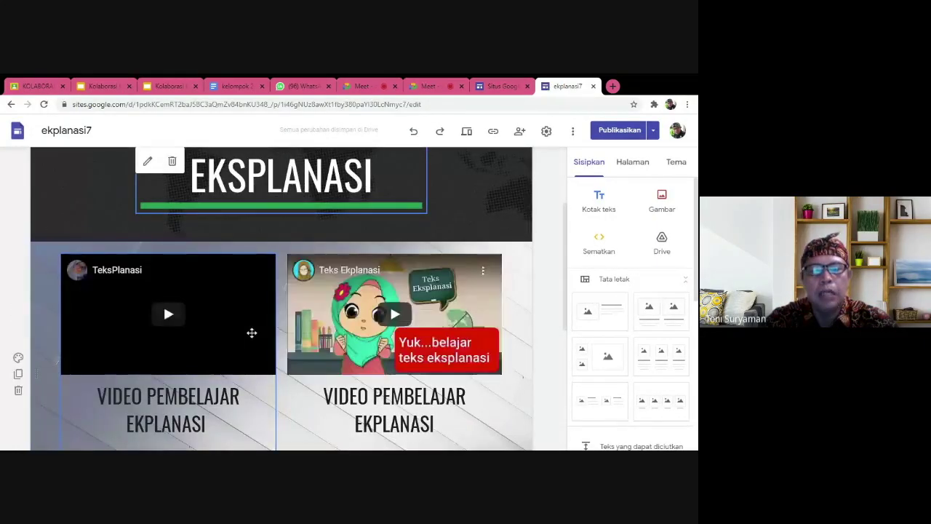
pyautogui.scroll(-5, 538, 277)
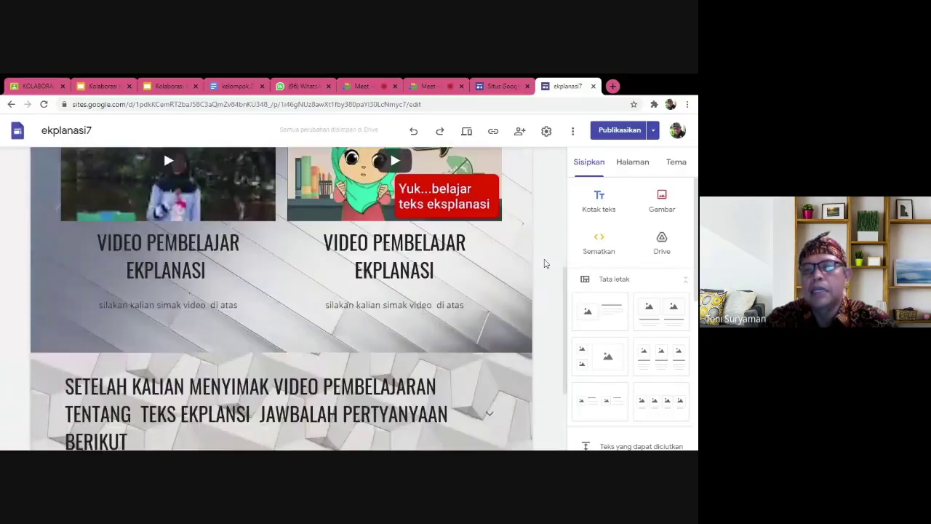
pyautogui.scroll(-6, 648, 290)
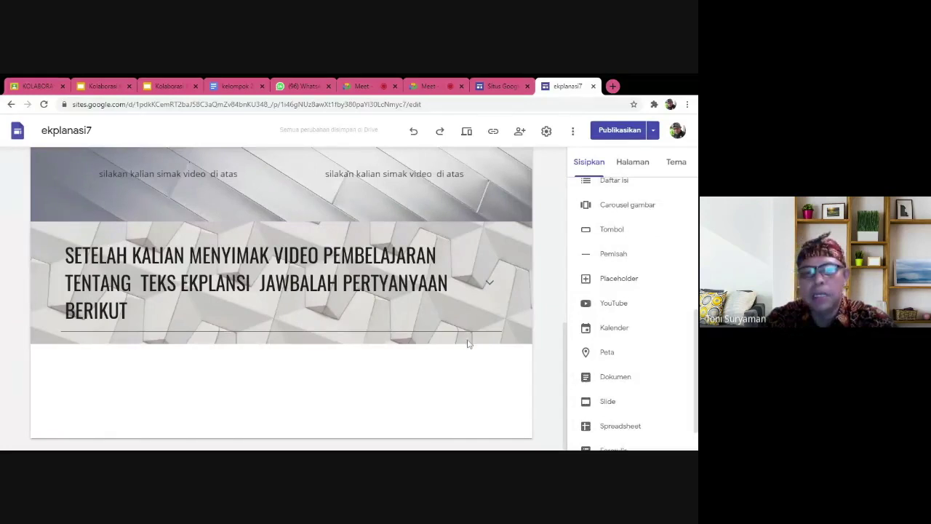
# - Check the two running Google Meet calls and the Sites list, and return to the ekplanasi7 editor
pyautogui.click(440, 86)
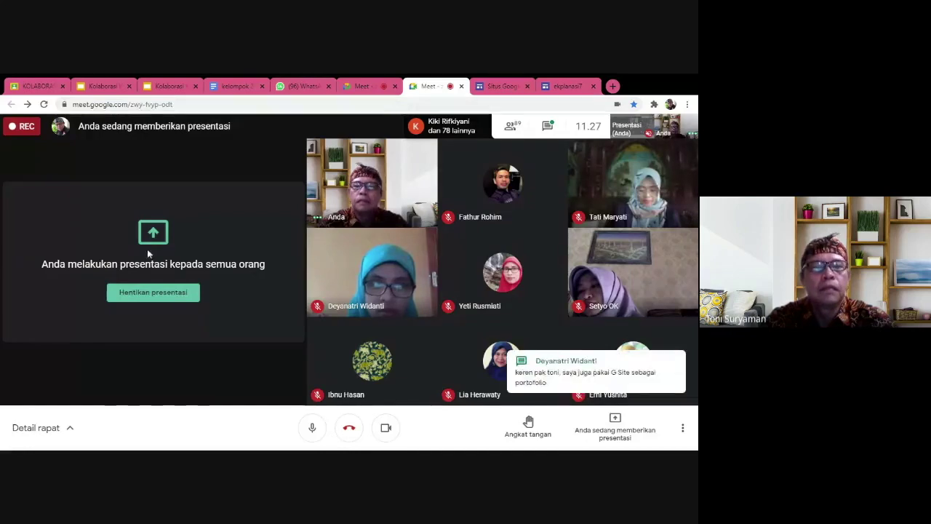
pyautogui.click(378, 88)
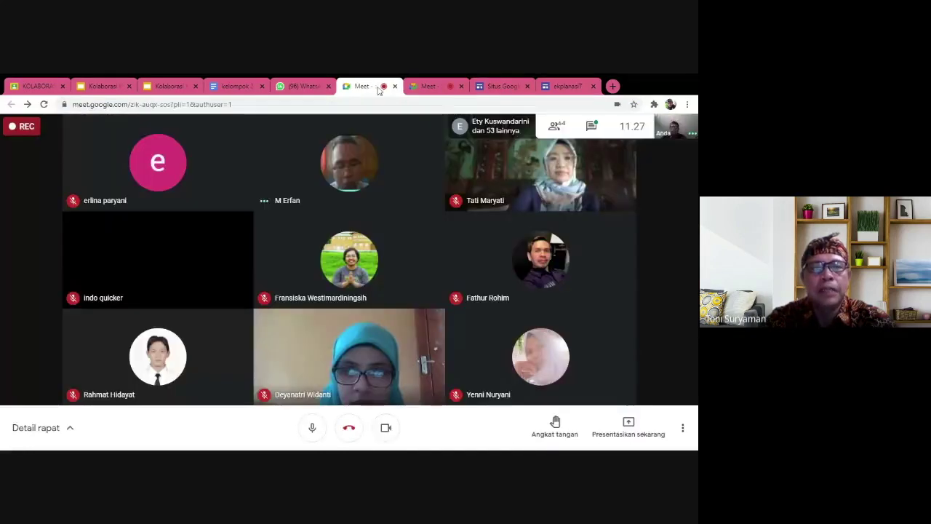
pyautogui.click(437, 88)
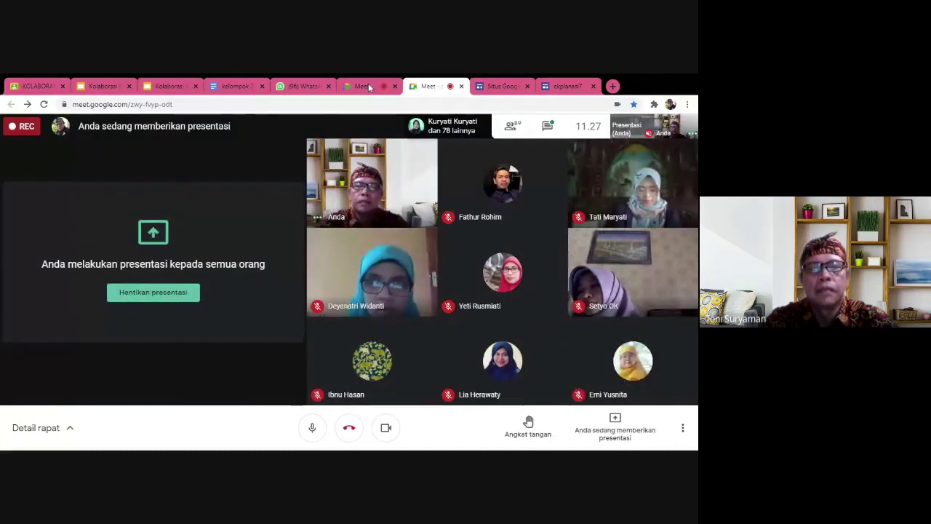
pyautogui.click(504, 88)
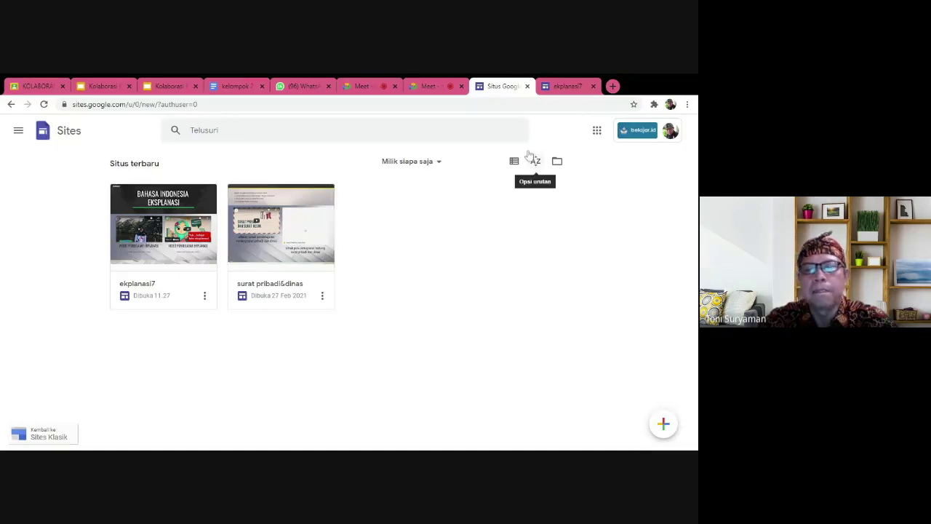
pyautogui.click(564, 87)
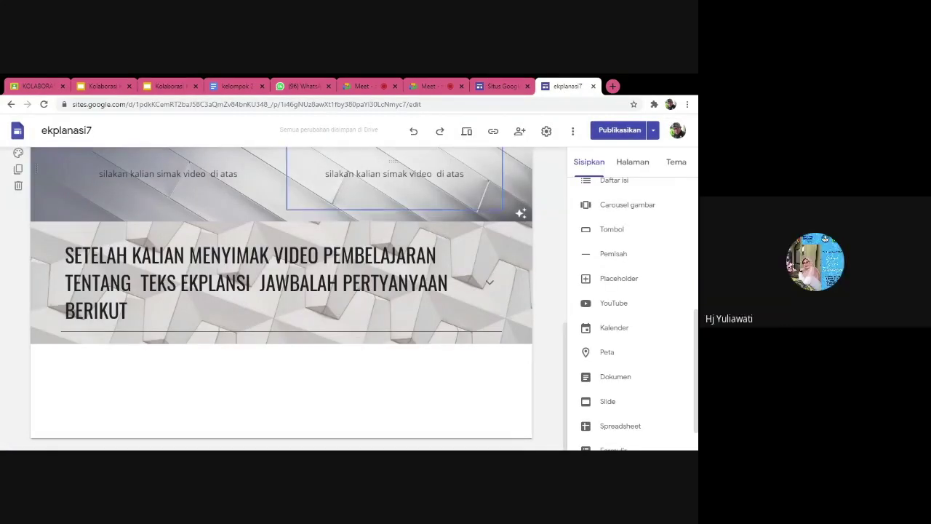
# - Open the ekplanasi7 site from the Sites list and expand its collapsible section to show the two questions
pyautogui.click(514, 88)
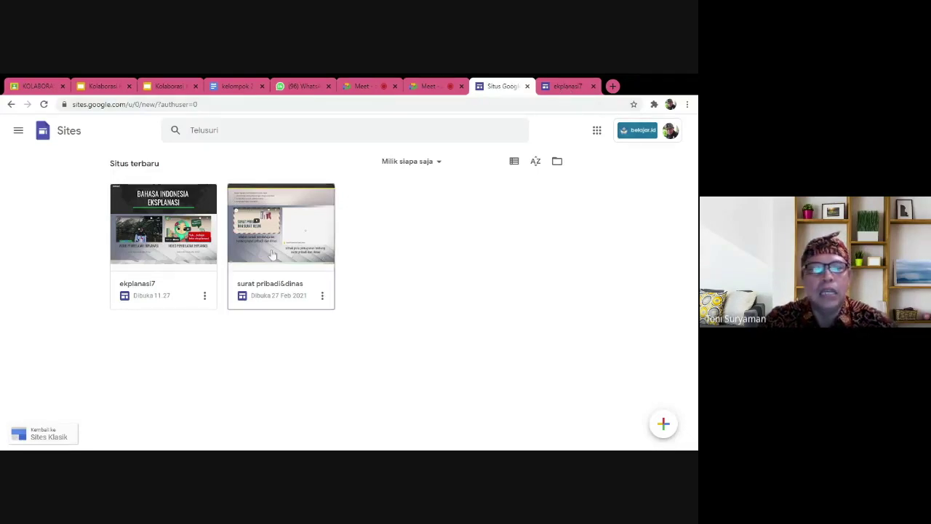
pyautogui.click(181, 262)
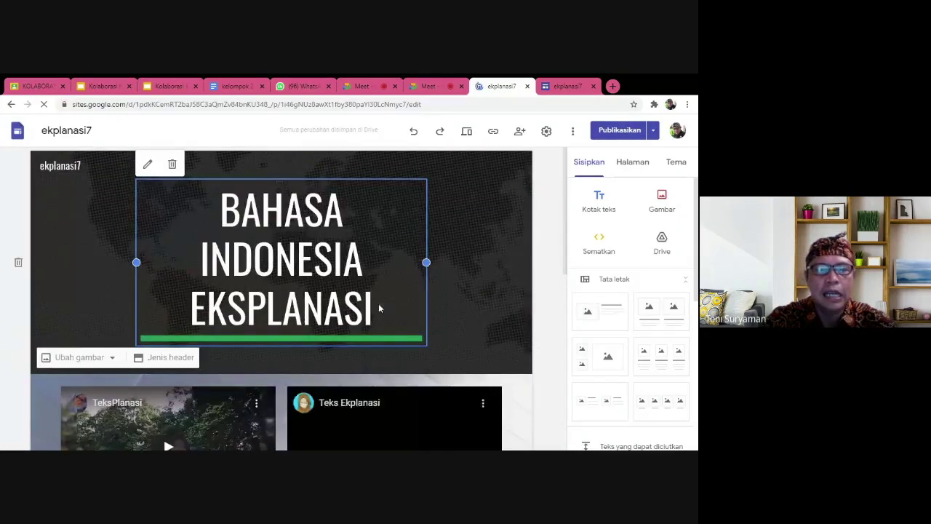
pyautogui.scroll(-6, 379, 309)
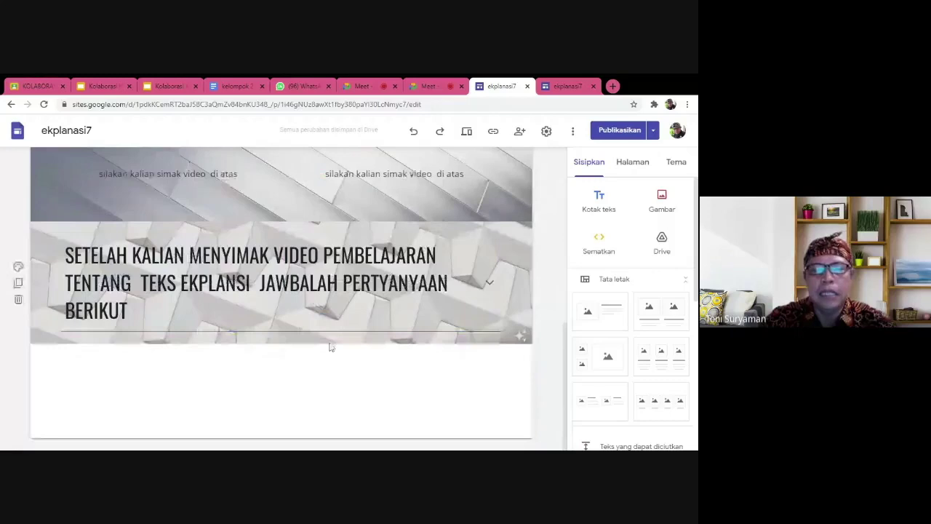
pyautogui.click(438, 282)
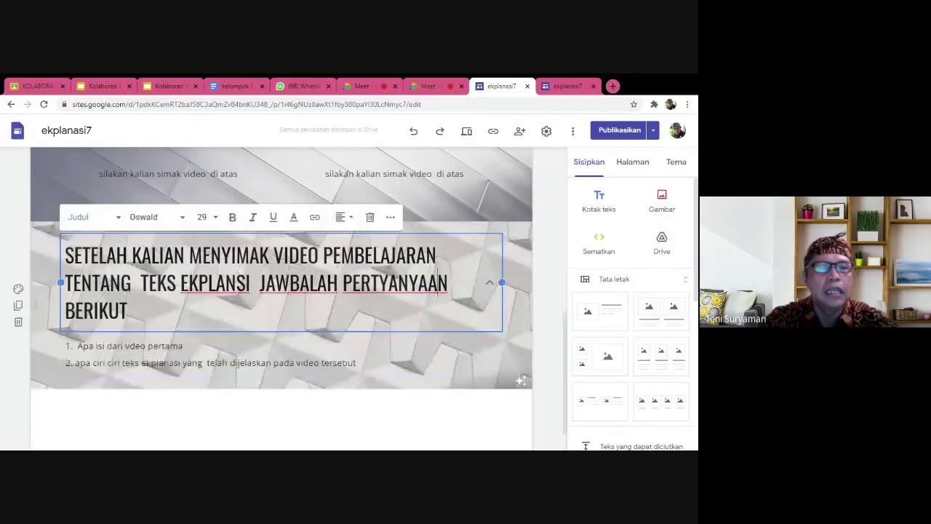
pyautogui.moveTo(60, 297); pyautogui.dragTo(73, 292)
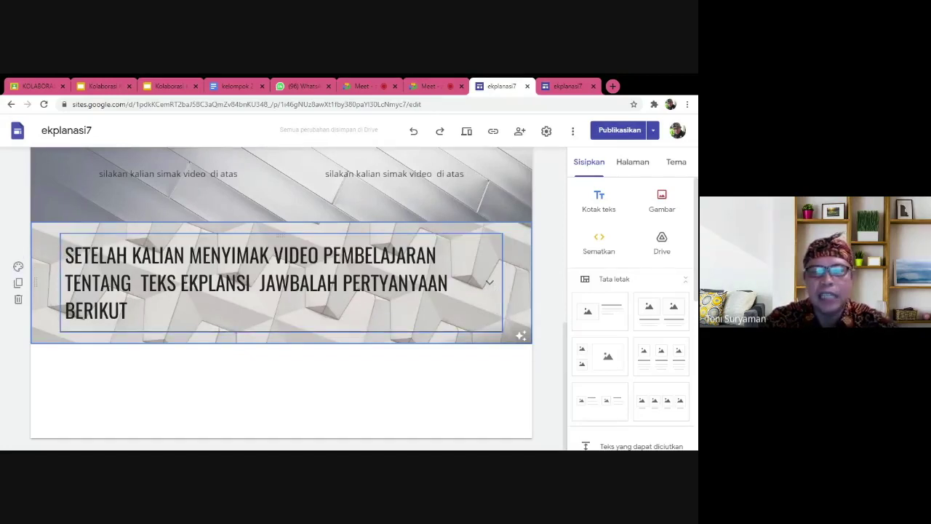
pyautogui.click(489, 285)
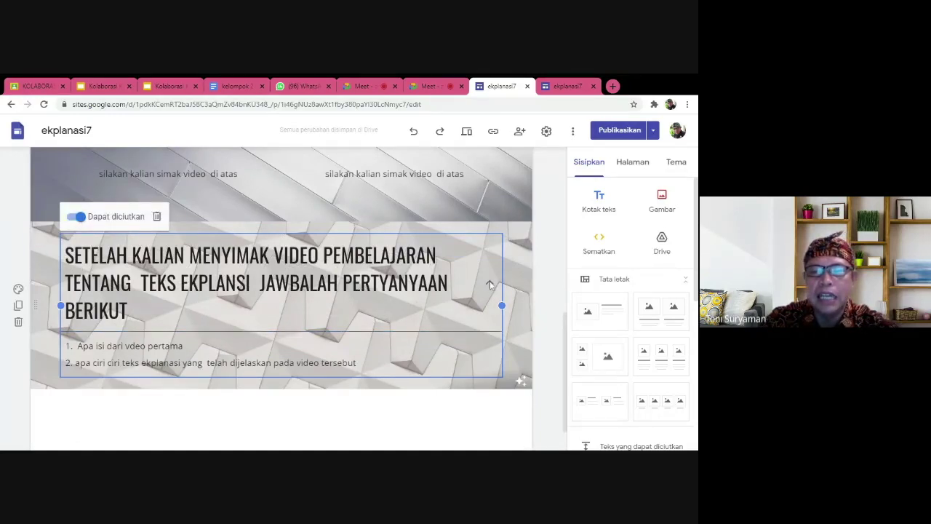
# - Collapse the section containing the two questions about the explanation text videos
pyautogui.click(493, 288)
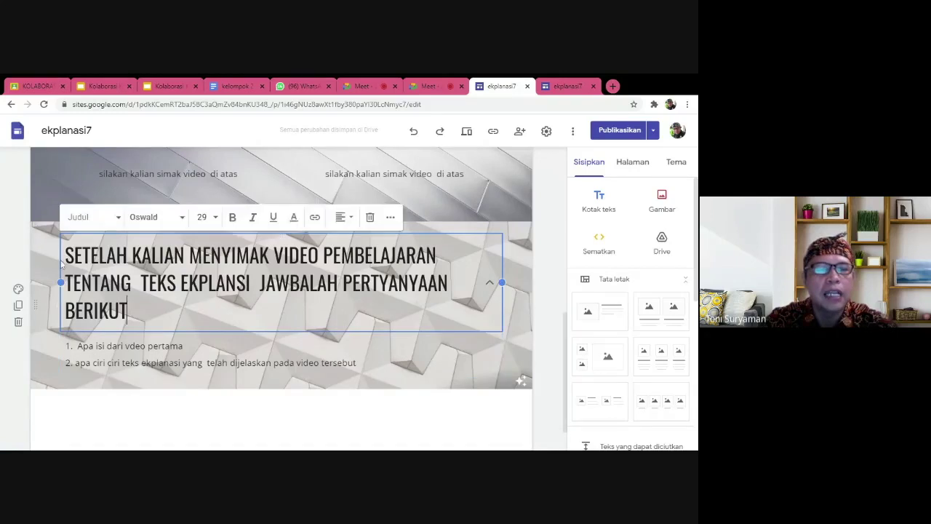
pyautogui.press('Escape')
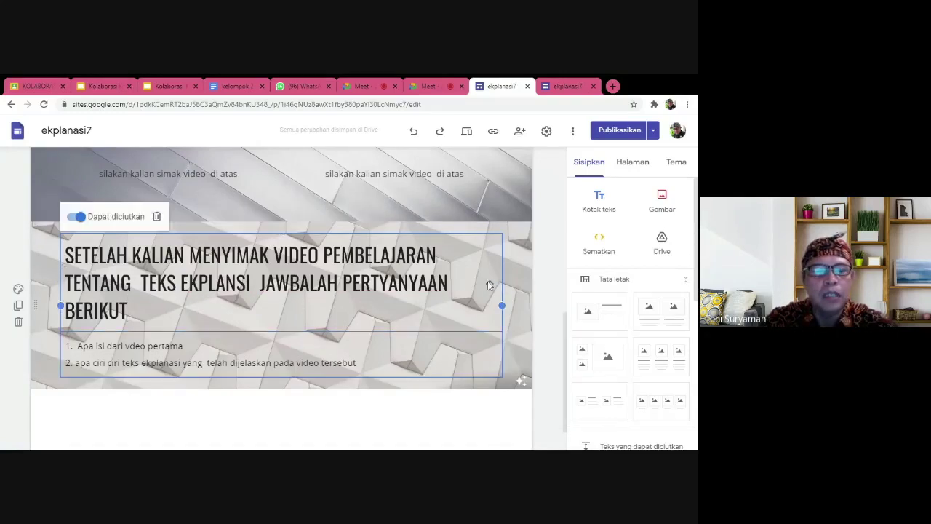
pyautogui.doubleClick(489, 285)
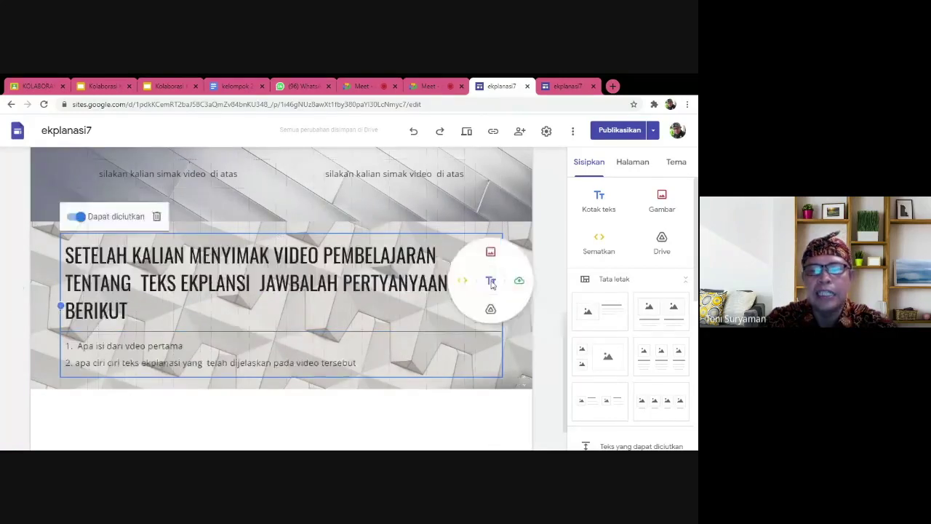
pyautogui.click(492, 284)
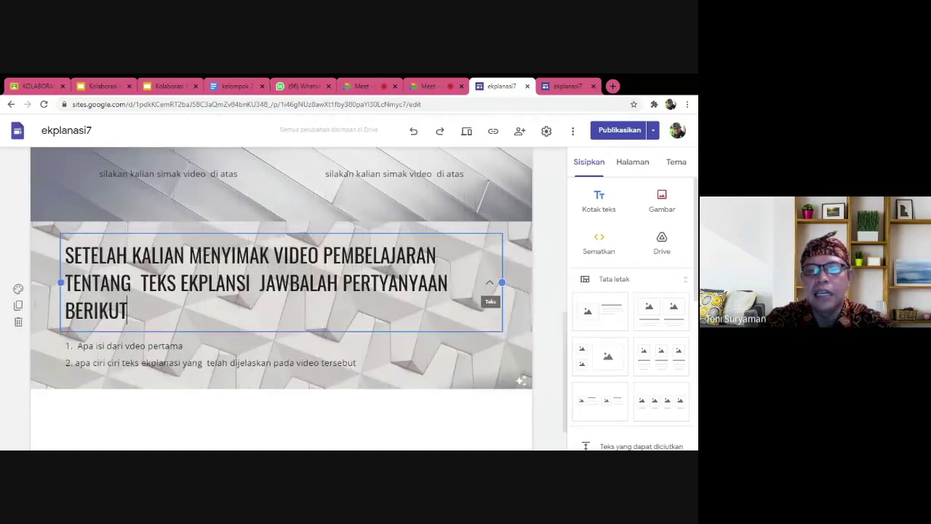
pyautogui.press('Escape')
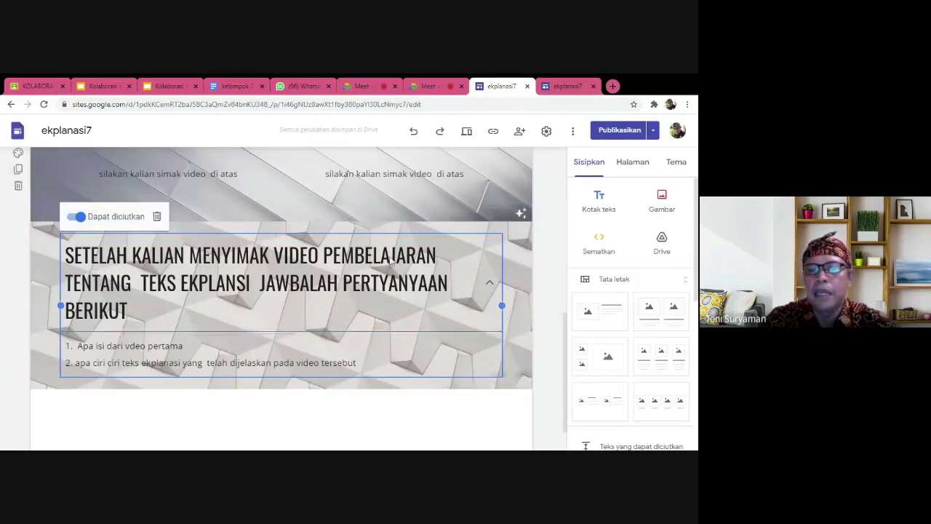
pyautogui.scroll(-1, 307, 422)
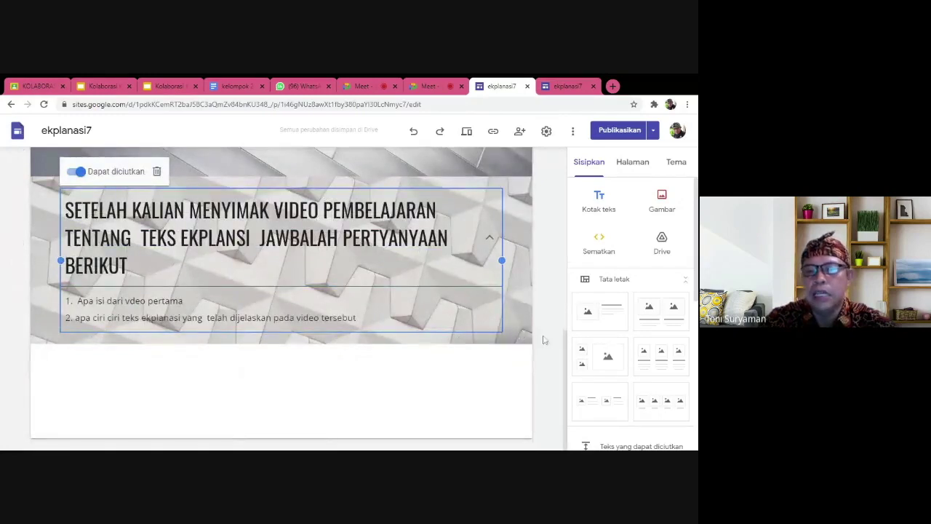
# - Add a layout below the collapsible section with one image placeholder beside a heading and body text
pyautogui.moveTo(693, 273); pyautogui.dragTo(688, 407)
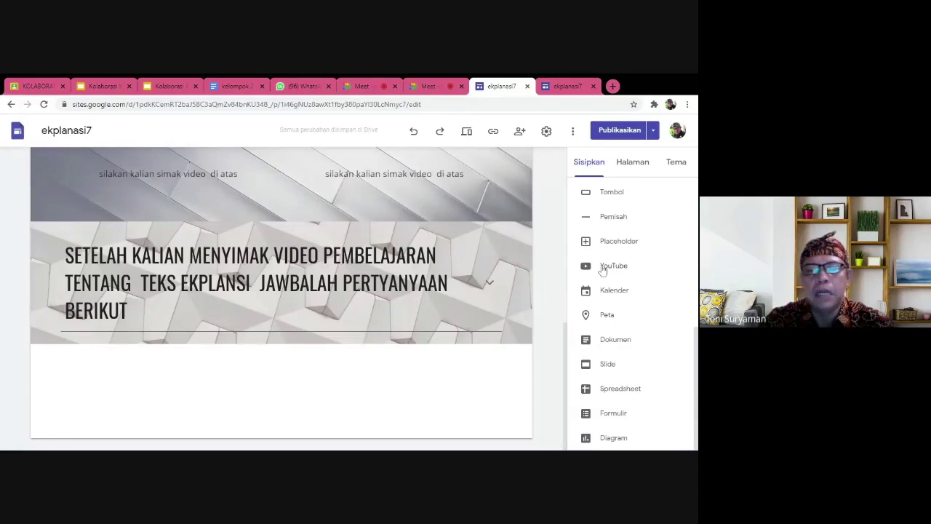
pyautogui.scroll(5, 603, 270)
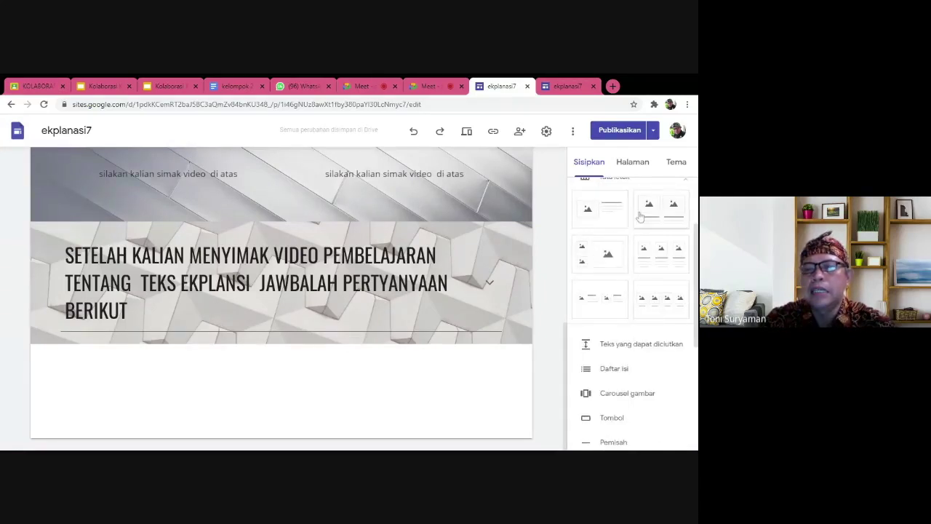
pyautogui.click(593, 227)
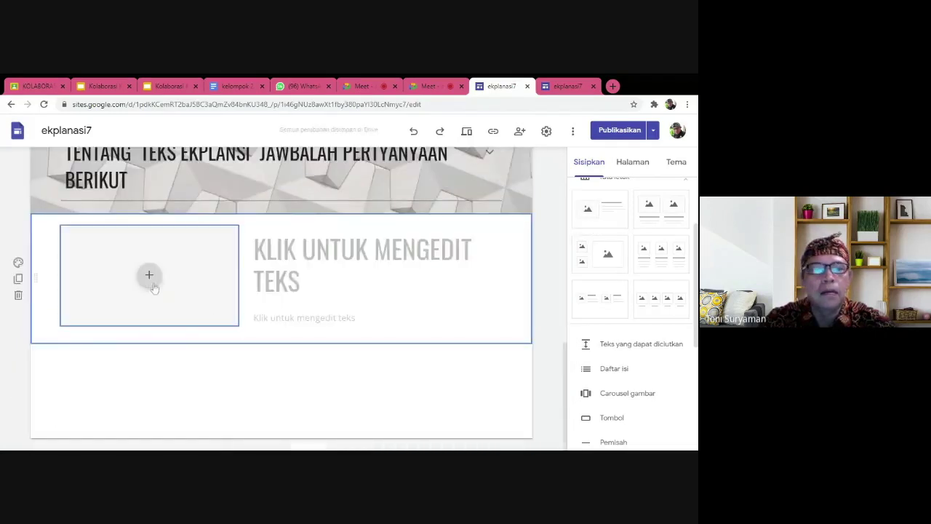
# - Fill the layout's image placeholder with the dark ash-cloud eruption picture from a Google image search for "gunung meletus"
pyautogui.click(149, 277)
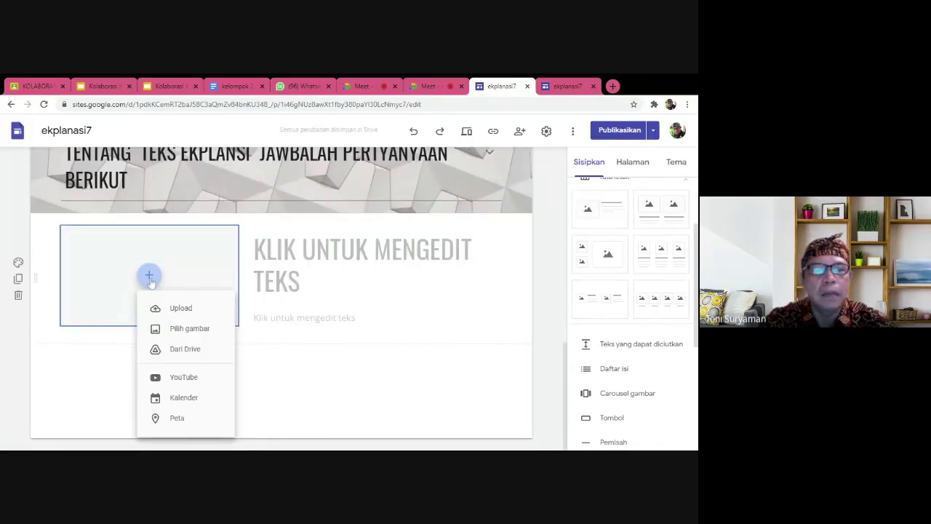
pyautogui.click(182, 328)
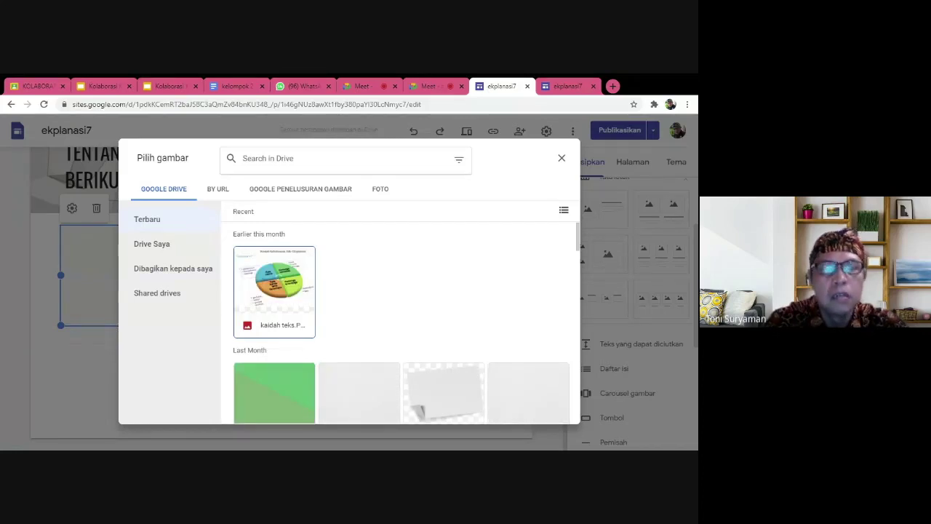
pyautogui.click(246, 158)
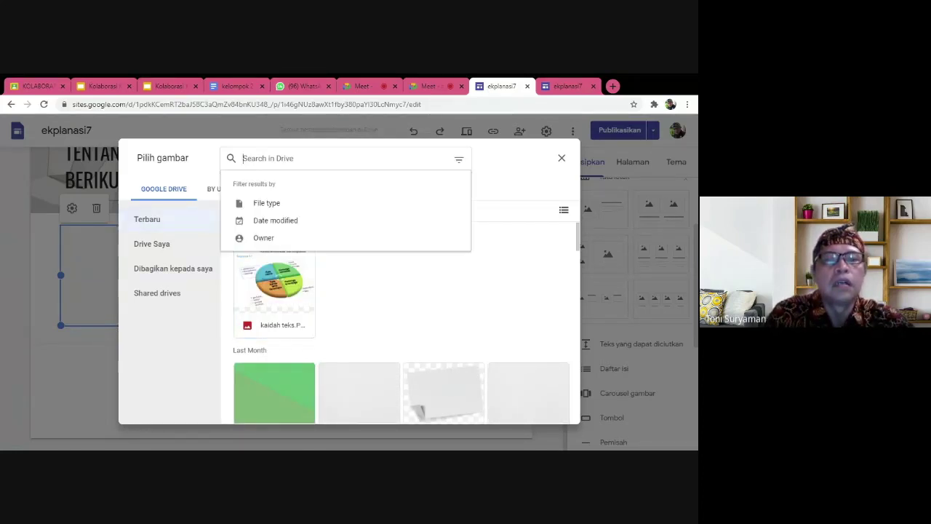
pyautogui.click(177, 214)
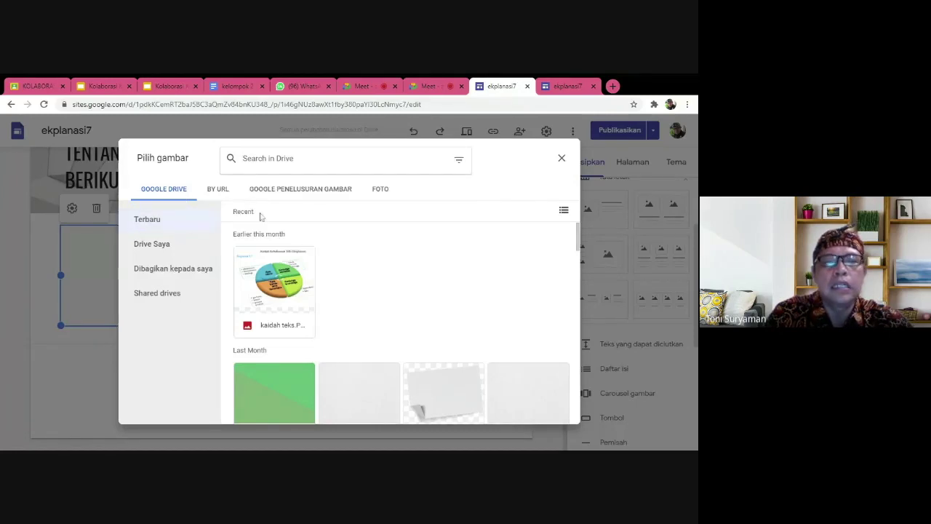
pyautogui.click(321, 189)
pyautogui.write('gun')
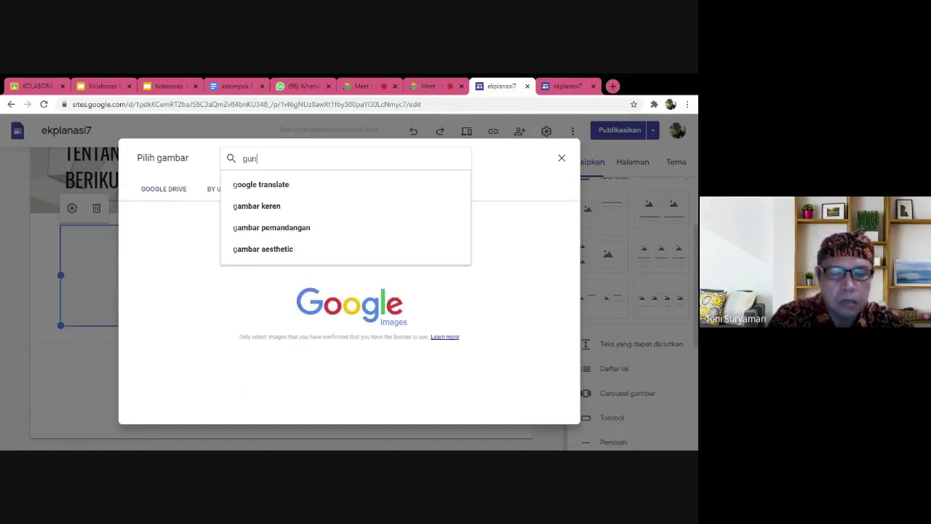
pyautogui.write('ung mel')
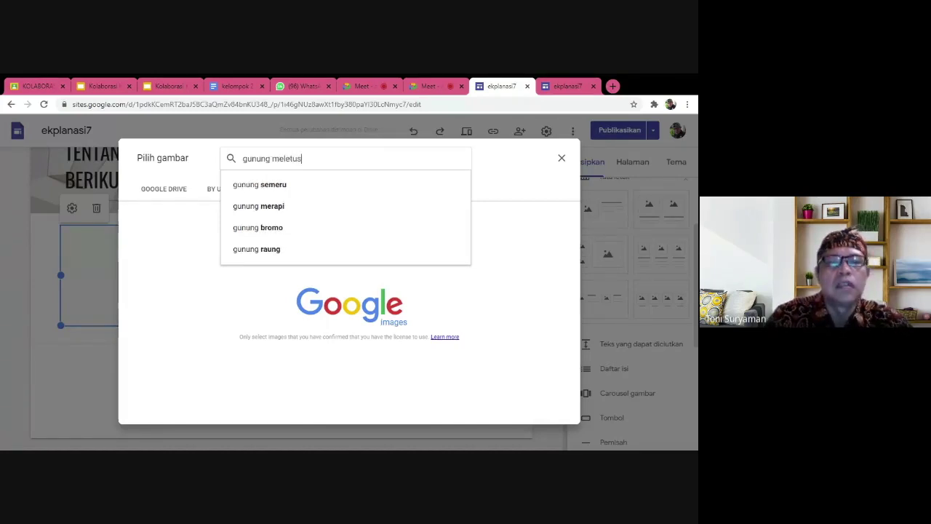
pyautogui.write('etus')
pyautogui.click(278, 191)
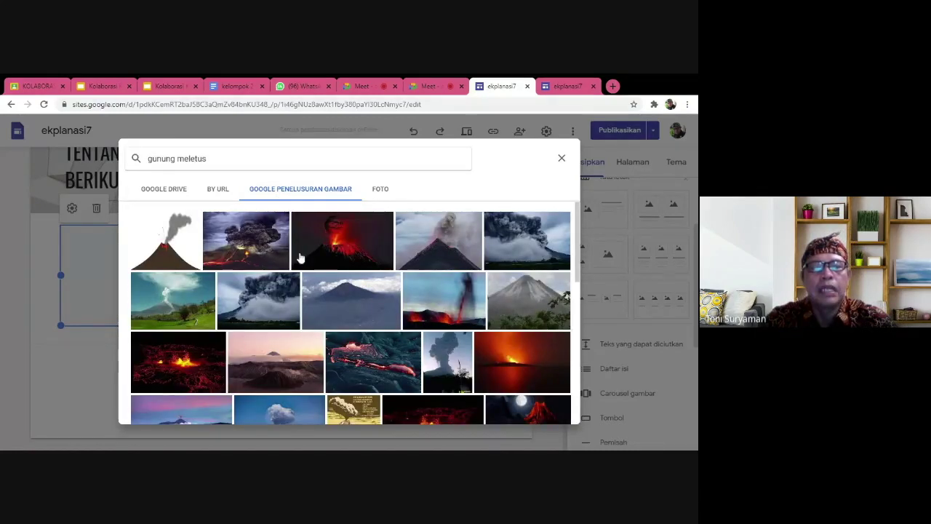
pyautogui.click(262, 246)
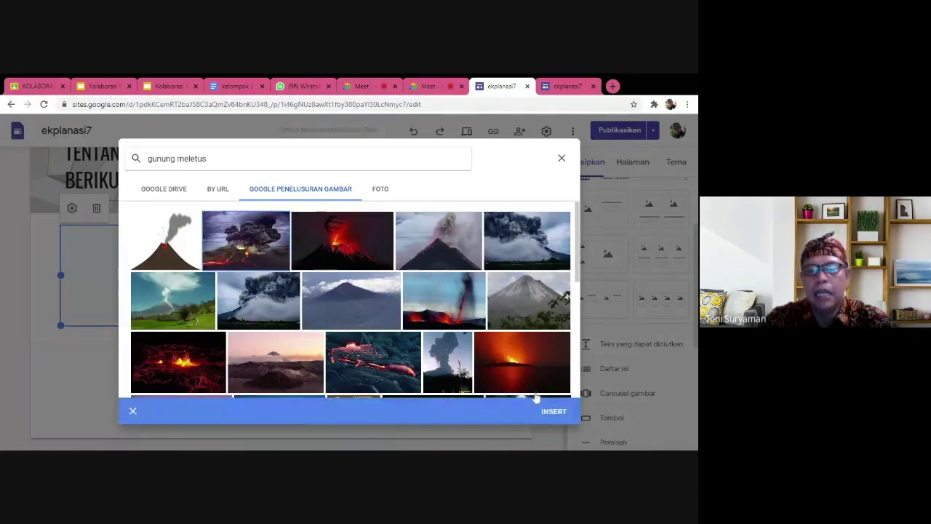
pyautogui.click(552, 412)
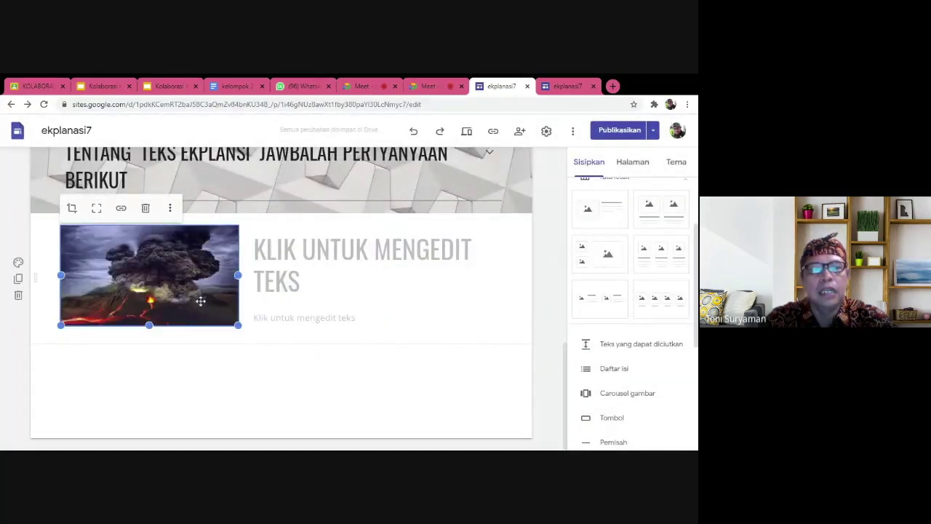
# - Enter the heading "PERHATIKAN PERISTIWA YANG TERJADI" beside the volcano image
pyautogui.click(252, 251)
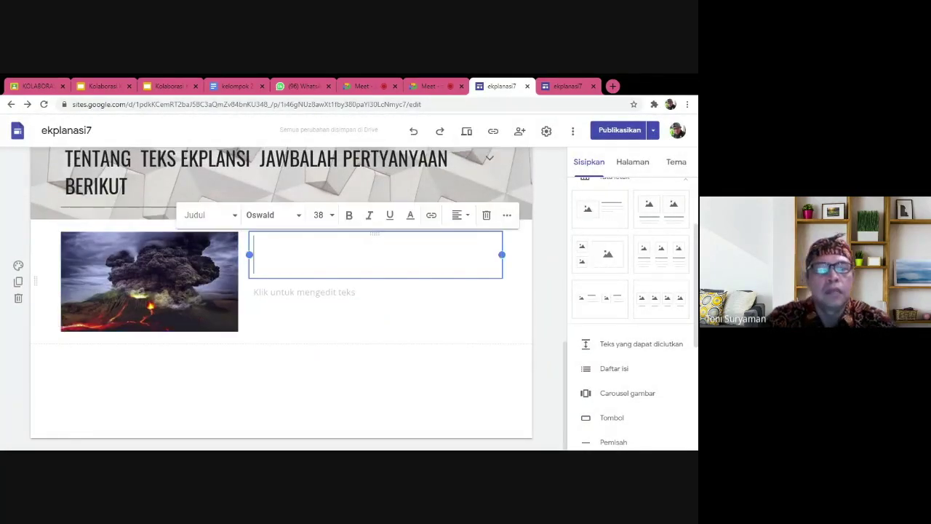
pyautogui.write('PERHATIKAN')
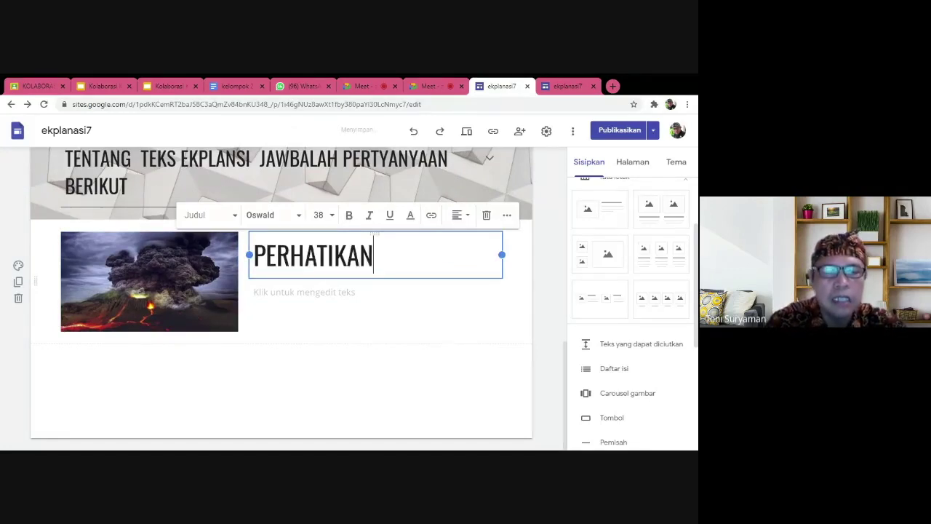
pyautogui.write(' PER')
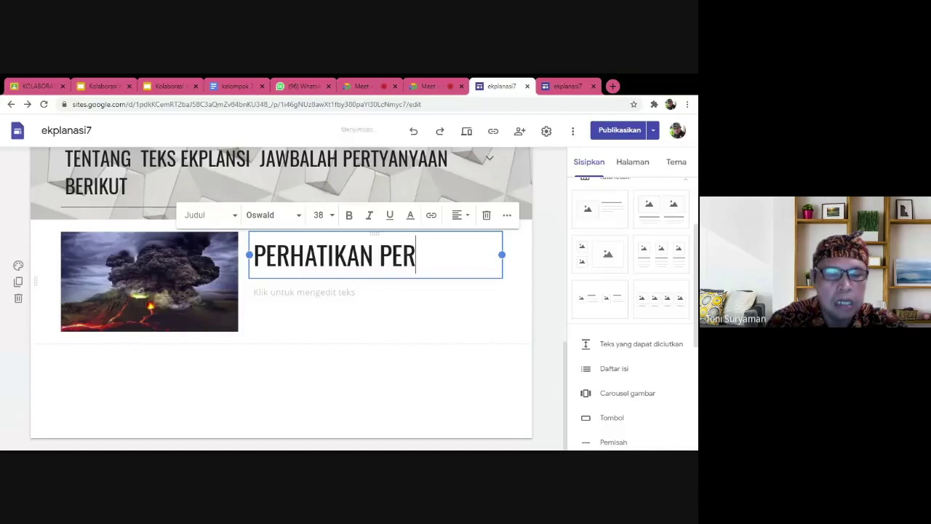
pyautogui.write('IST')
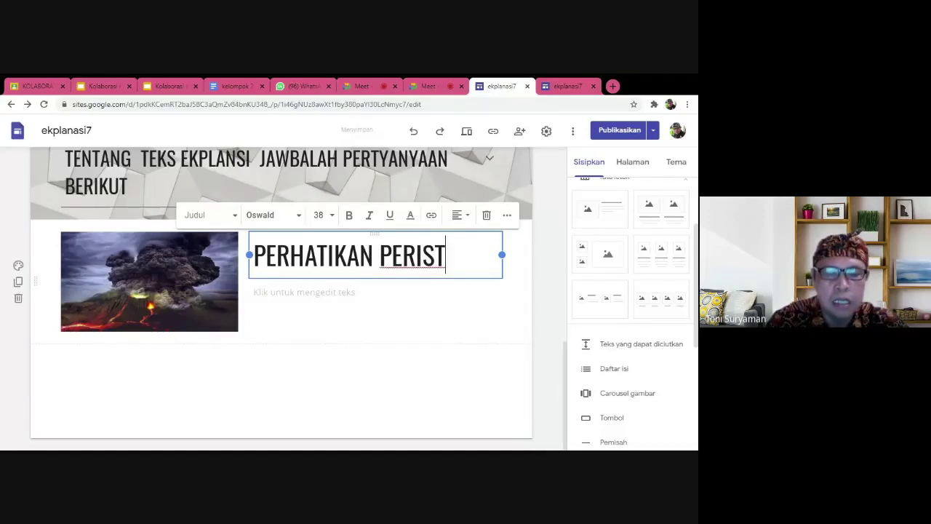
pyautogui.write('IWA YANG ')
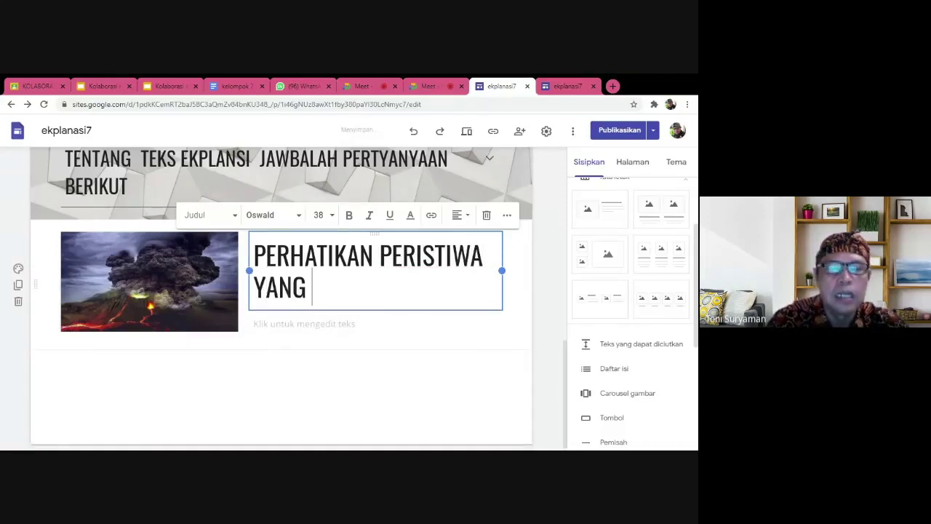
pyautogui.write('TERJADI')
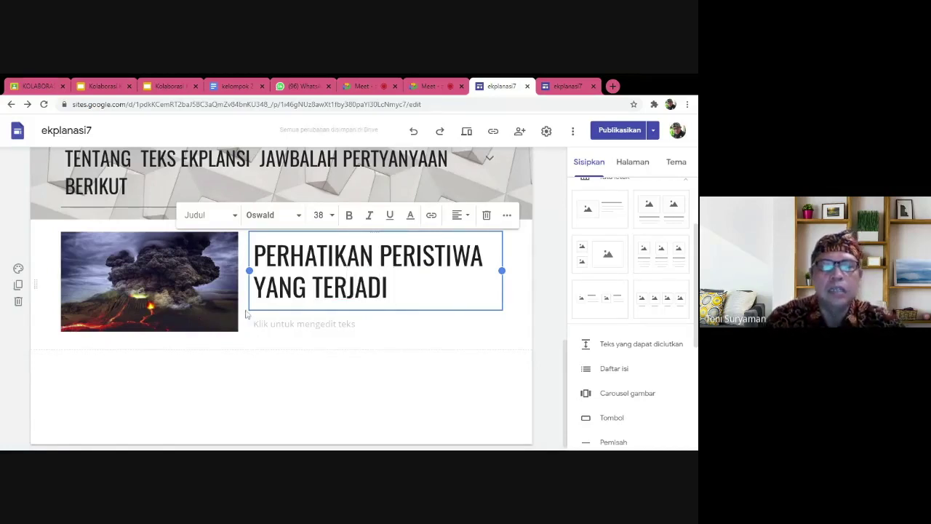
# - Enter the question "bagaimana perasaan kalian kalau kejadian itu terjadi di daerah kalian?" as body text under the new heading
pyautogui.write('baga')
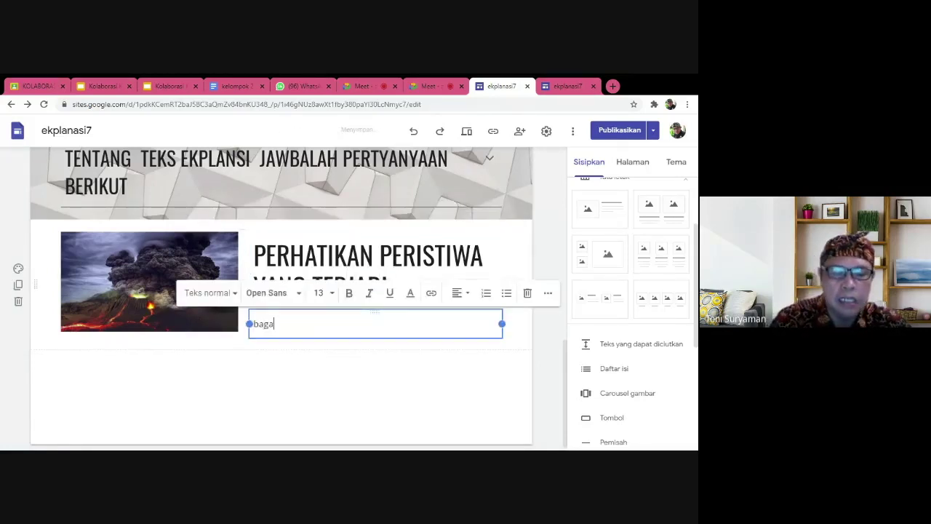
pyautogui.write('imana perasaan kalian kal')
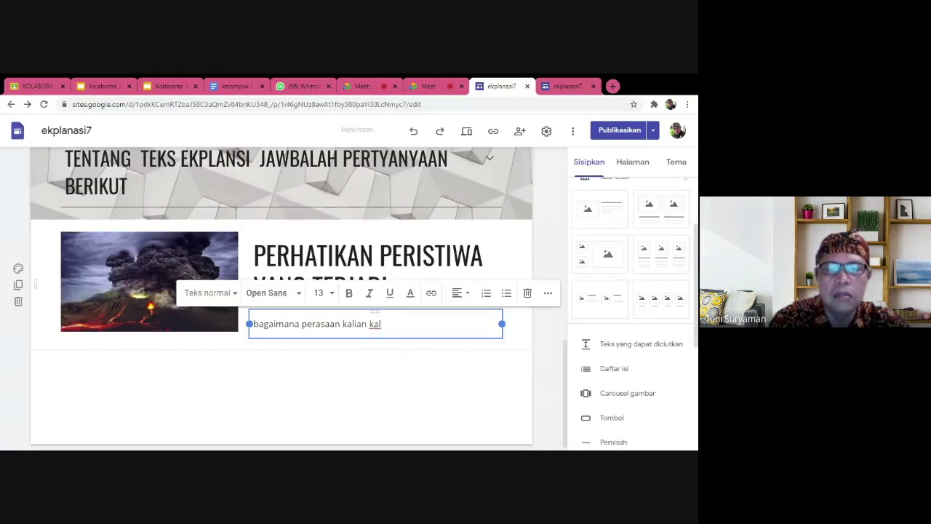
pyautogui.write('au  kejadian itu')
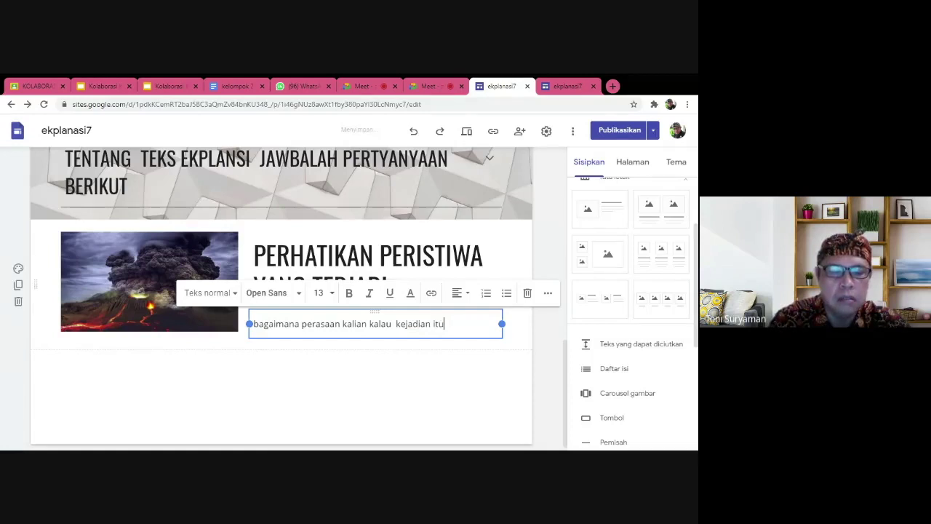
pyautogui.write(' terjs')
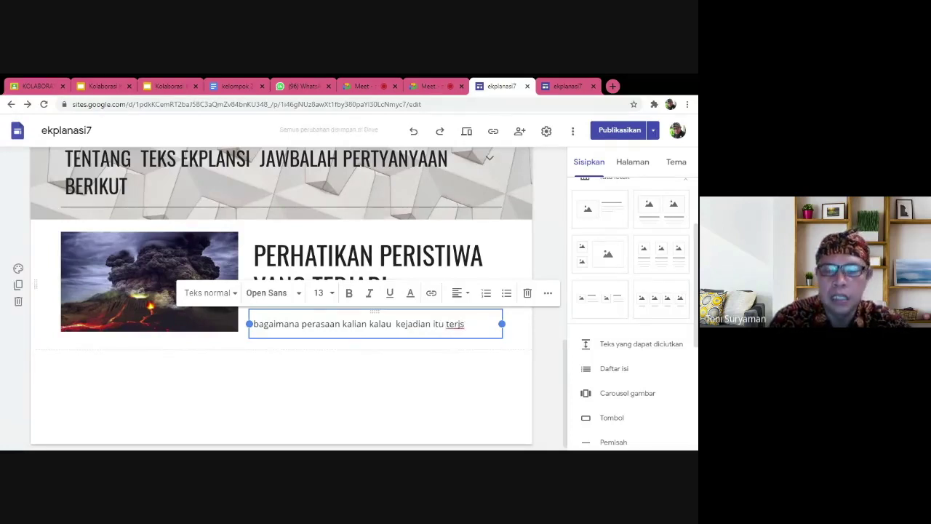
pyautogui.press('BackSpace')
pyautogui.write('adi dia')
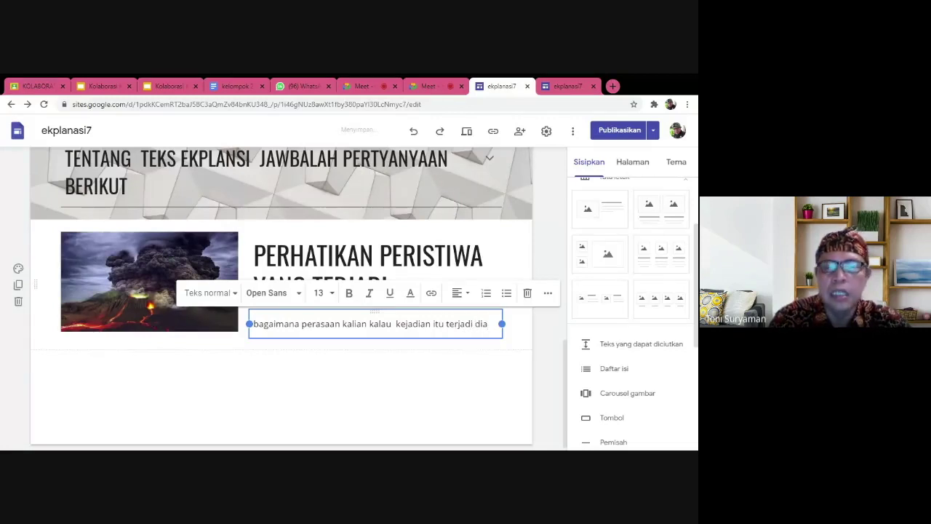
pyautogui.press('BackSpace')
pyautogui.write('daerah anda')
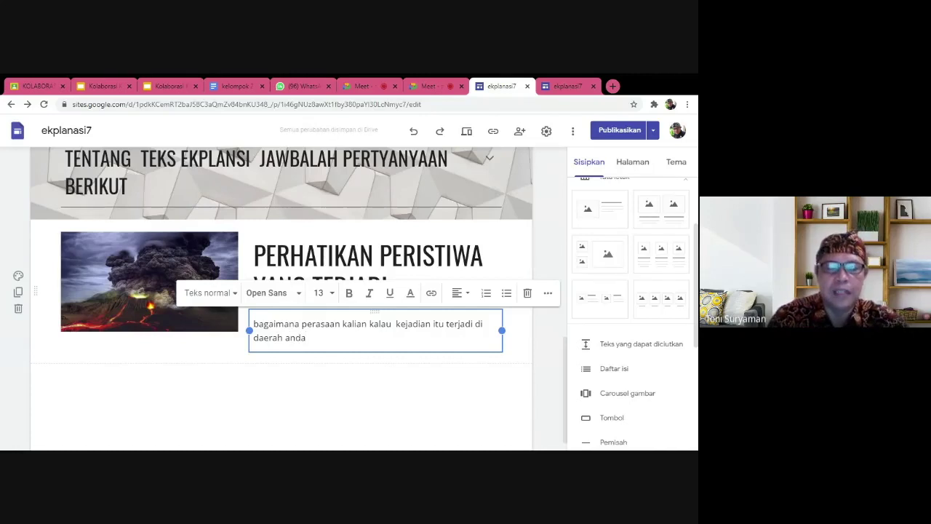
pyautogui.press('BackSpace')
pyautogui.press('BackSpace')
pyautogui.write('kalian')
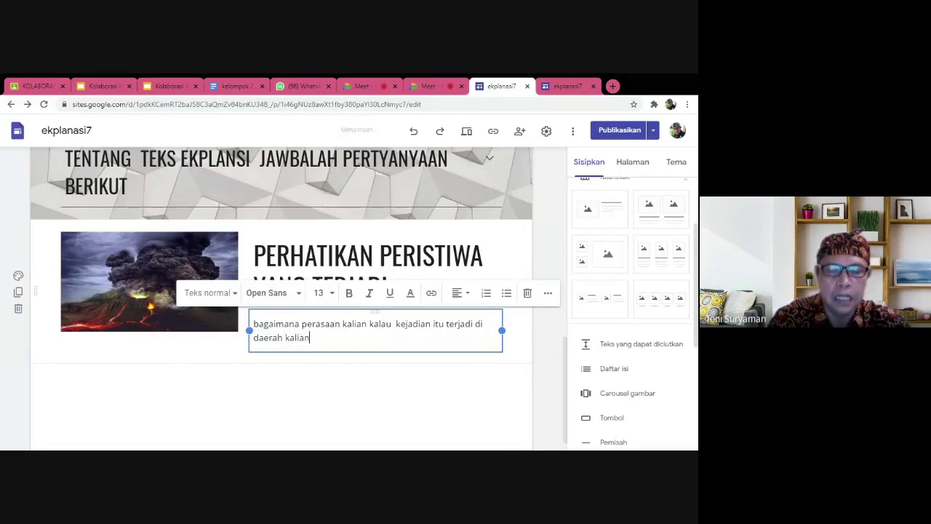
pyautogui.write('?')
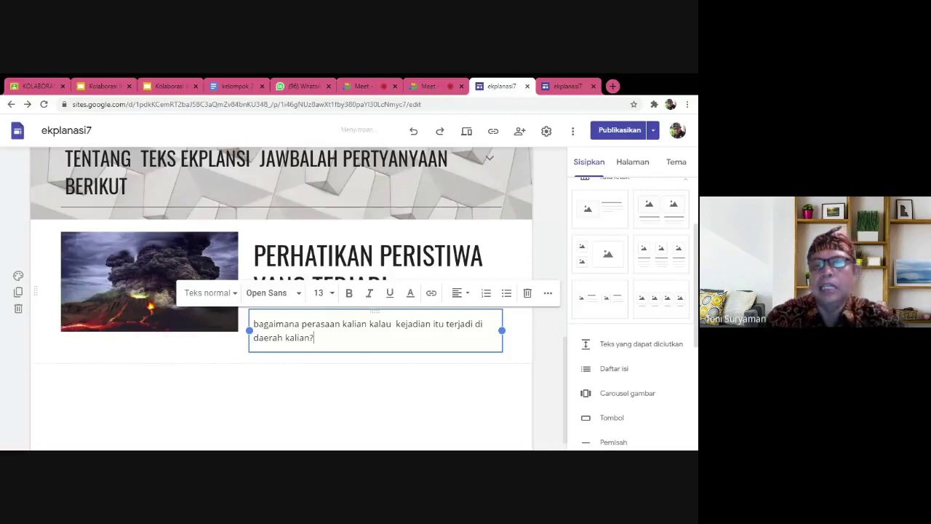
pyautogui.doubleClick(430, 397)
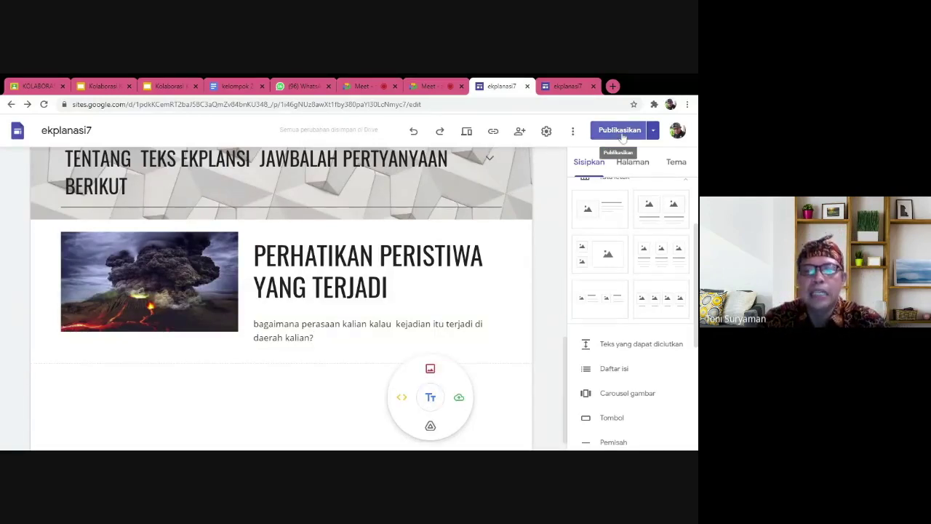
# - Set the volcano section's background to the turquoise sea-and-beach image from the gallery
pyautogui.click(19, 275)
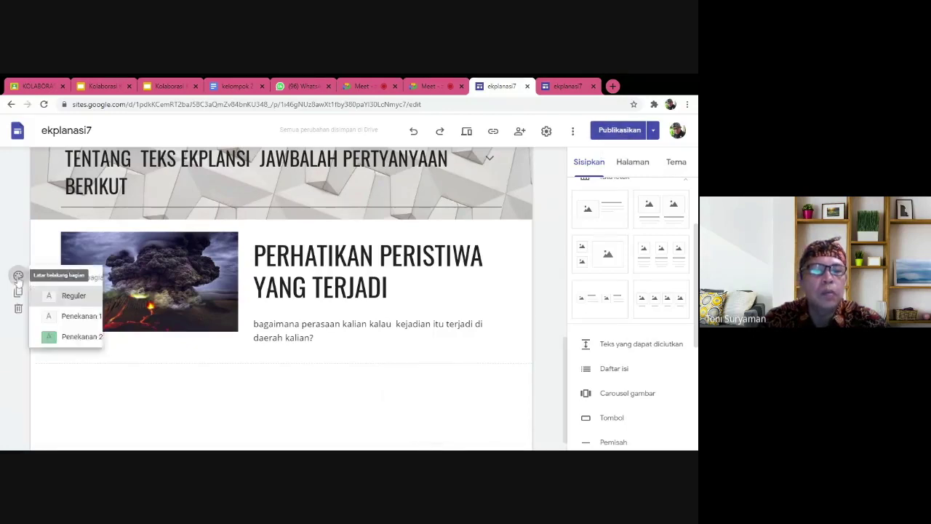
pyautogui.moveTo(127, 366)
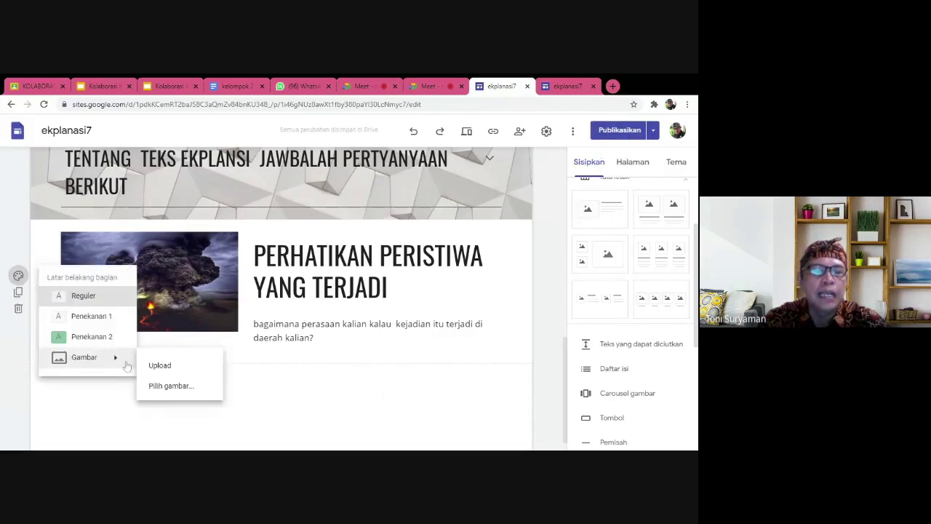
pyautogui.click(170, 388)
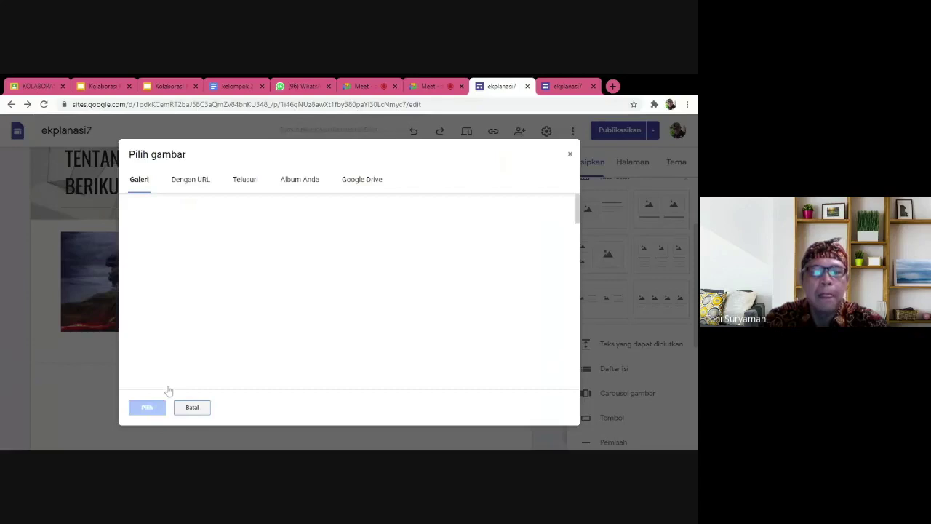
pyautogui.scroll(-6, 480, 270)
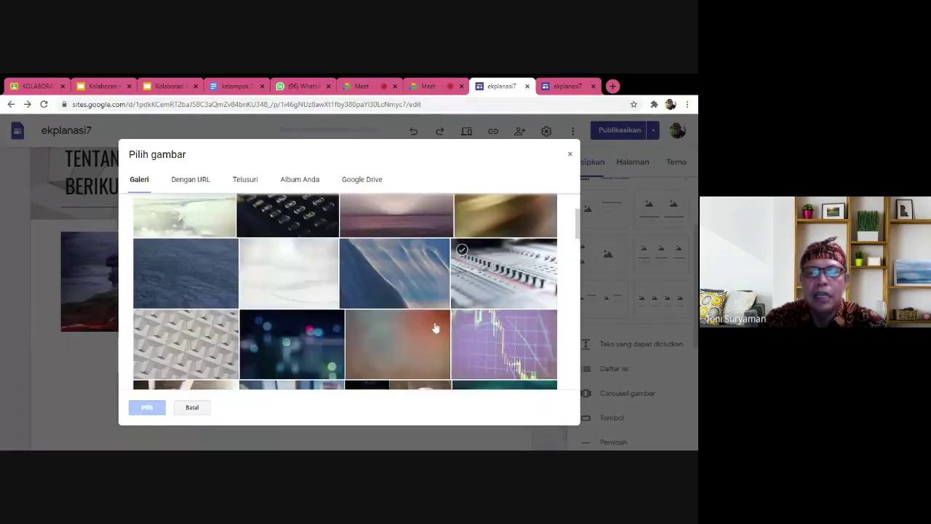
pyautogui.scroll(5, 297, 362)
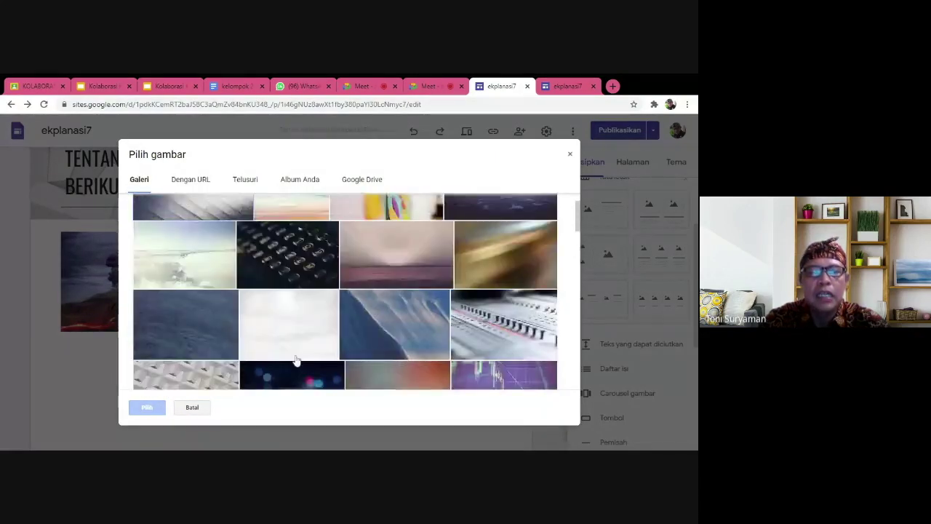
pyautogui.click(310, 260)
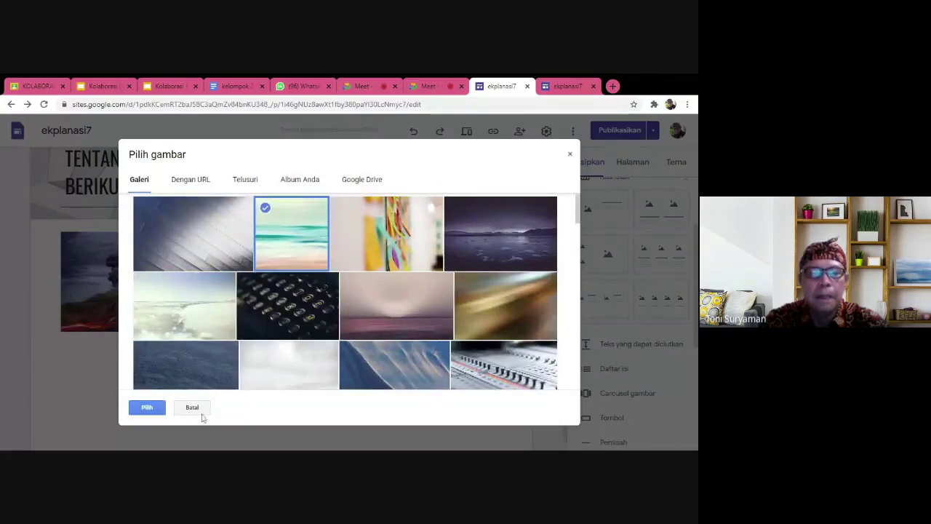
pyautogui.click(148, 408)
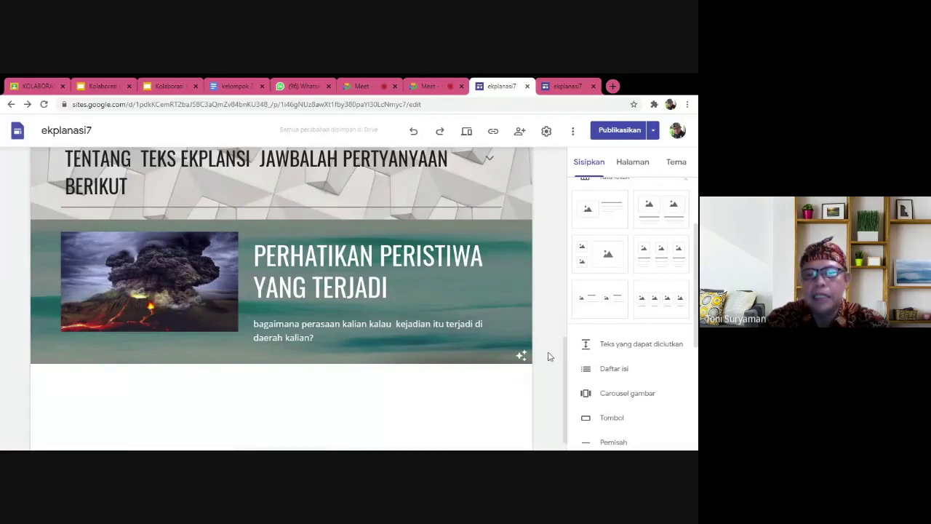
# - Open the publishing review, compare the draft with the currently published version, and return to the editor without publishing
pyautogui.click(630, 132)
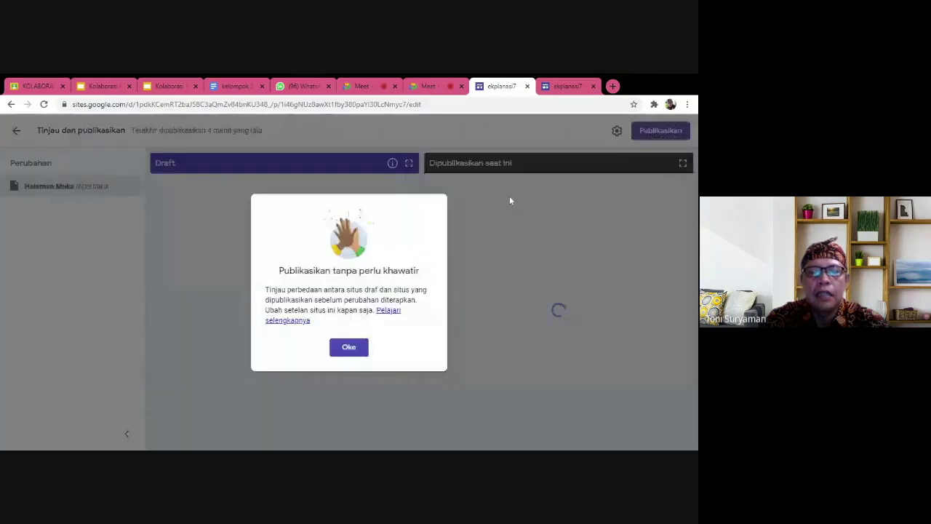
pyautogui.click(349, 348)
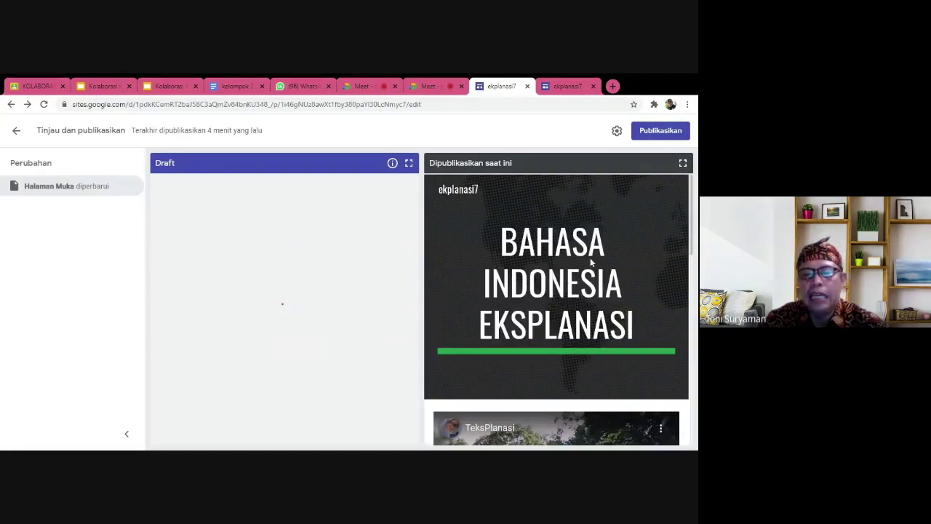
pyautogui.scroll(-10, 503, 337)
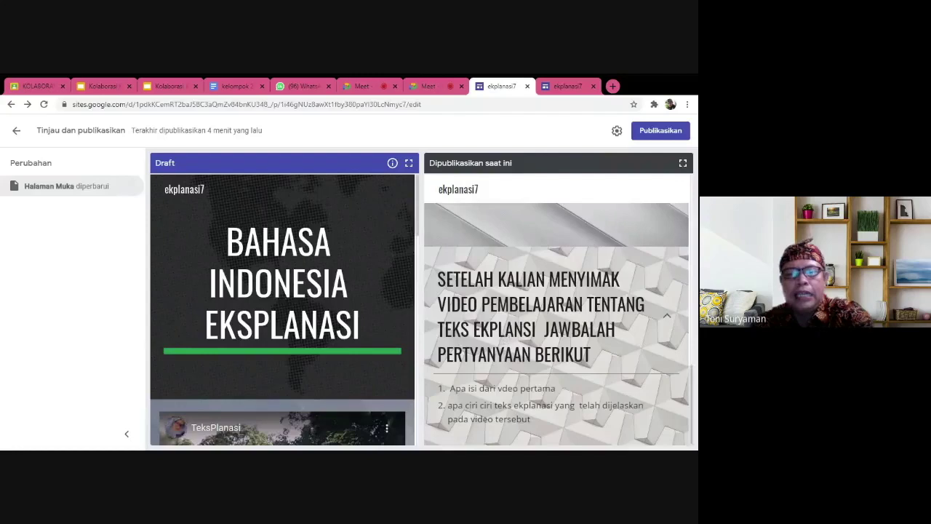
pyautogui.scroll(-6, 278, 266)
pyautogui.scroll(-5, 325, 280)
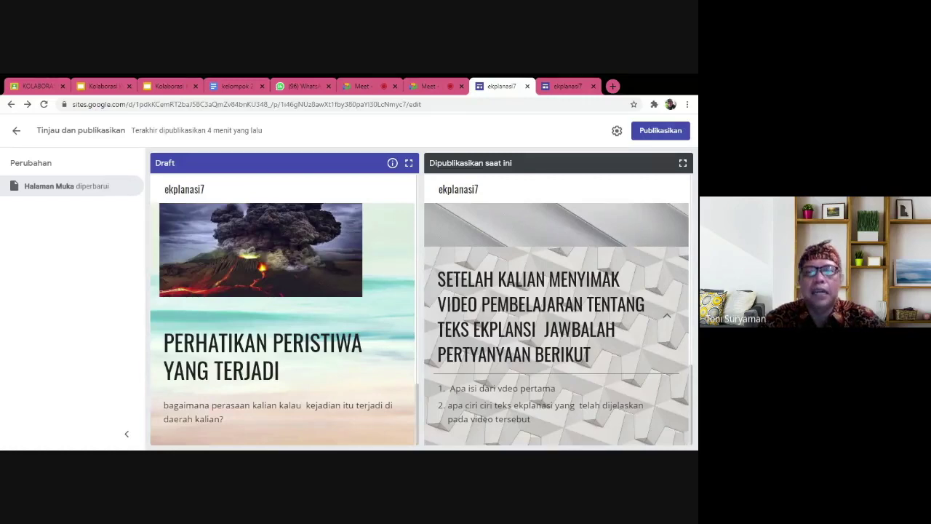
pyautogui.scroll(5, 295, 312)
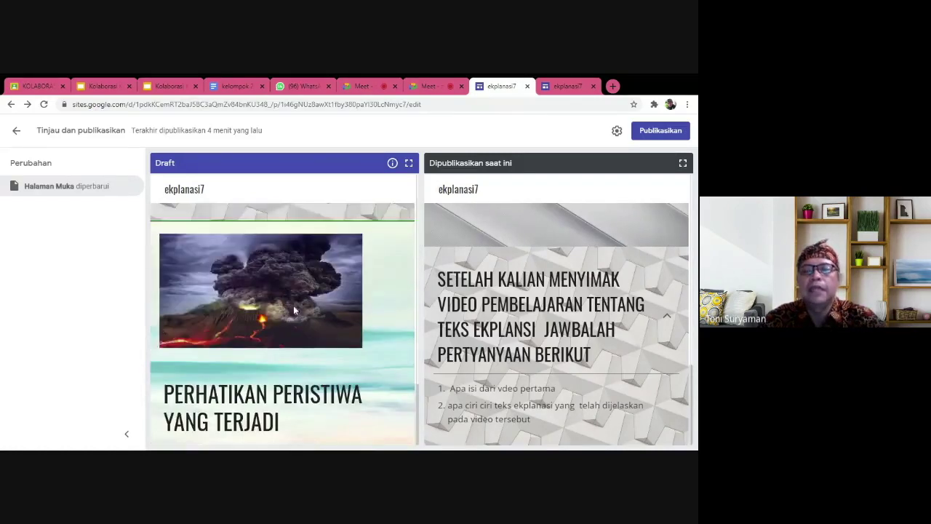
pyautogui.scroll(5, 294, 309)
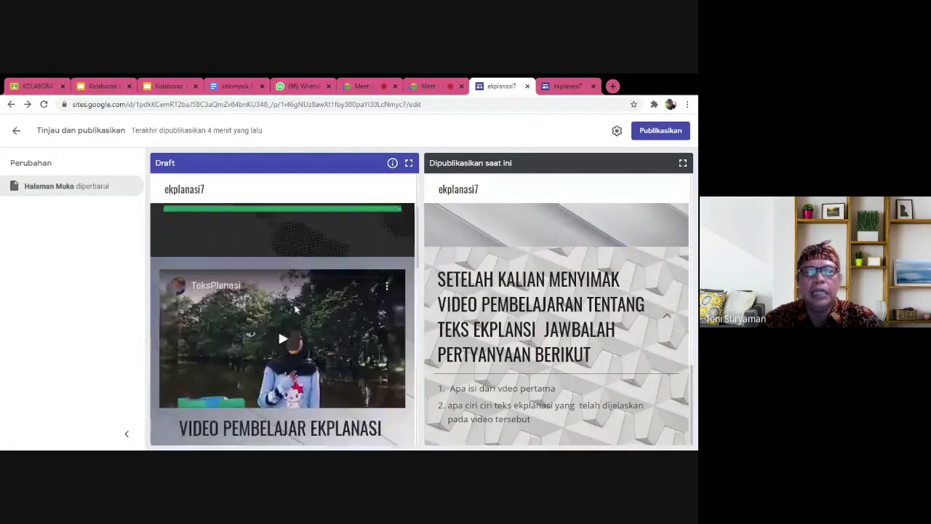
pyautogui.scroll(-10, 278, 419)
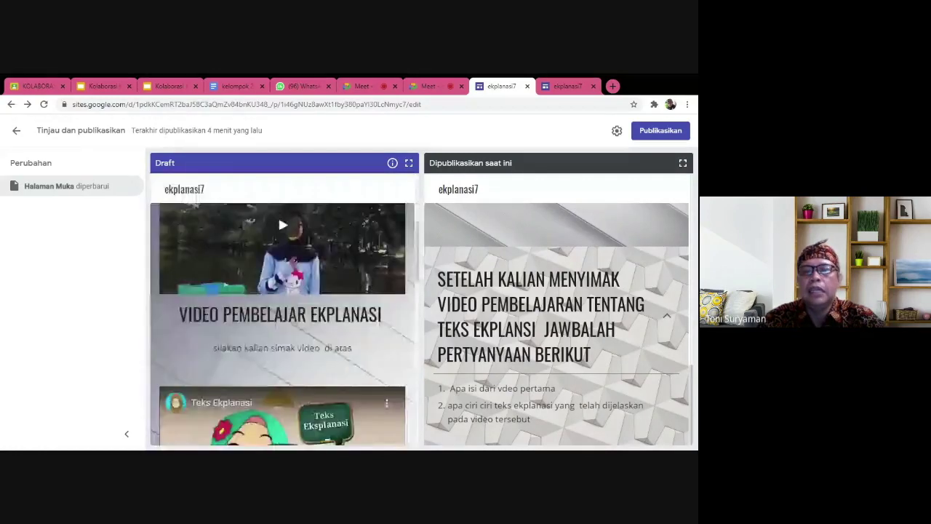
pyautogui.scroll(-3, 291, 313)
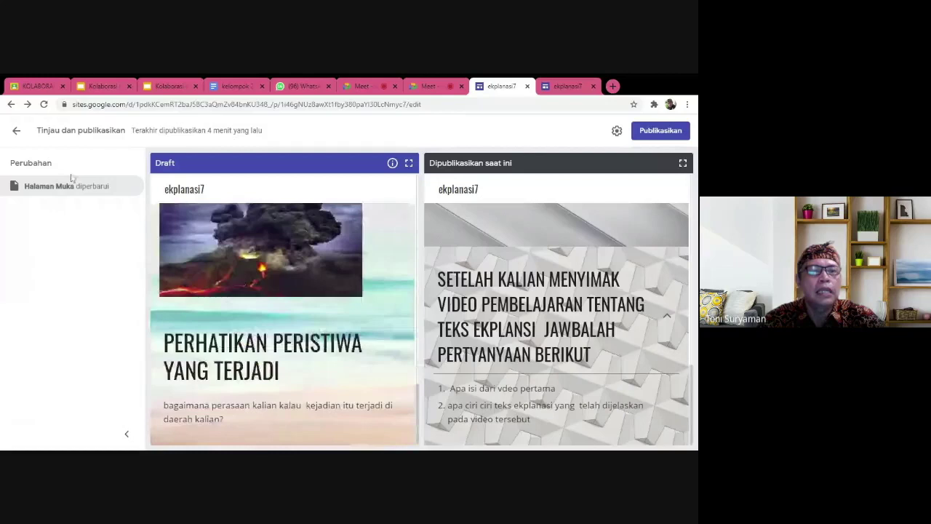
pyautogui.click(16, 132)
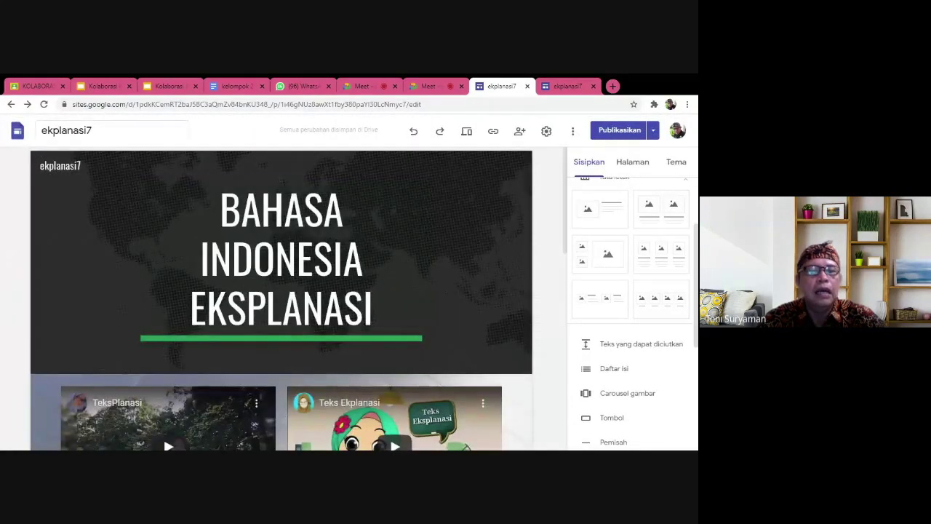
# - Reopen the ekplanasi7 site from the list of recent sites and look over its header, videos and question section
pyautogui.click(19, 133)
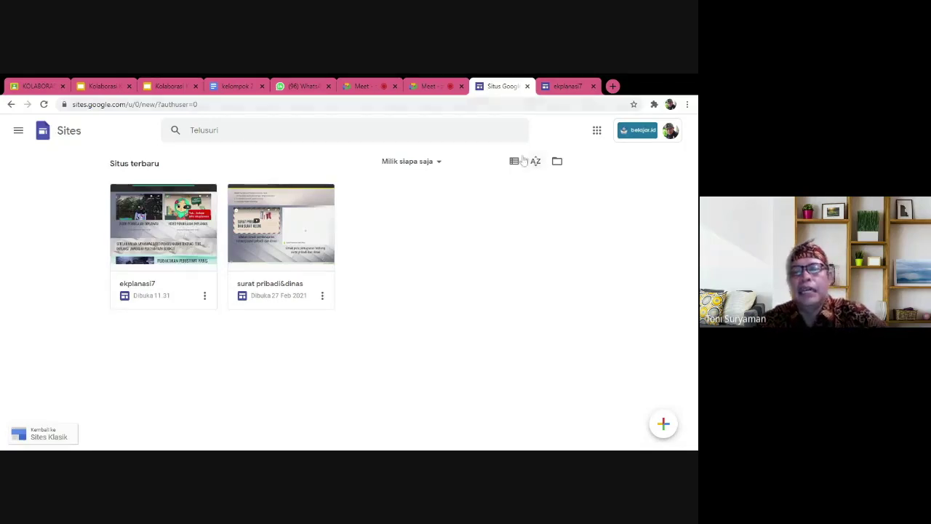
pyautogui.click(172, 232)
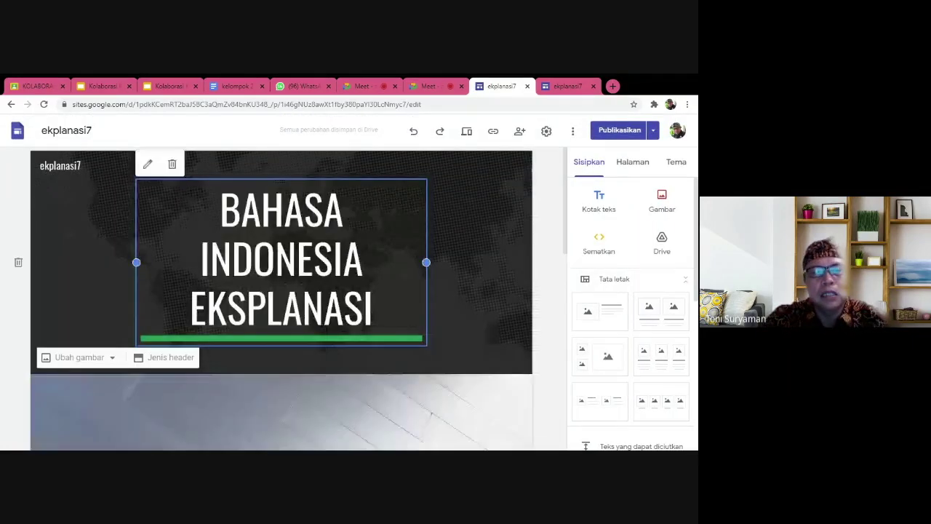
pyautogui.scroll(-2, 306, 355)
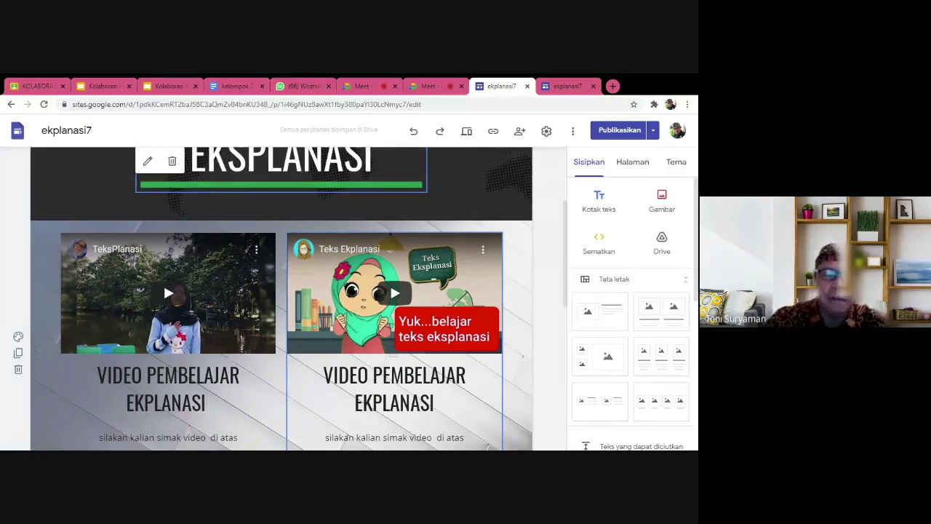
pyautogui.scroll(-3, 515, 299)
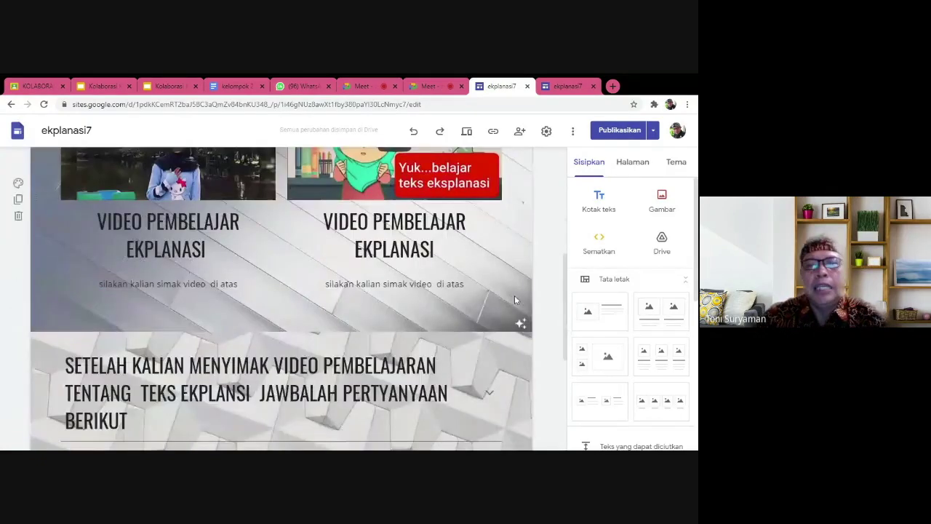
pyautogui.scroll(6, 514, 295)
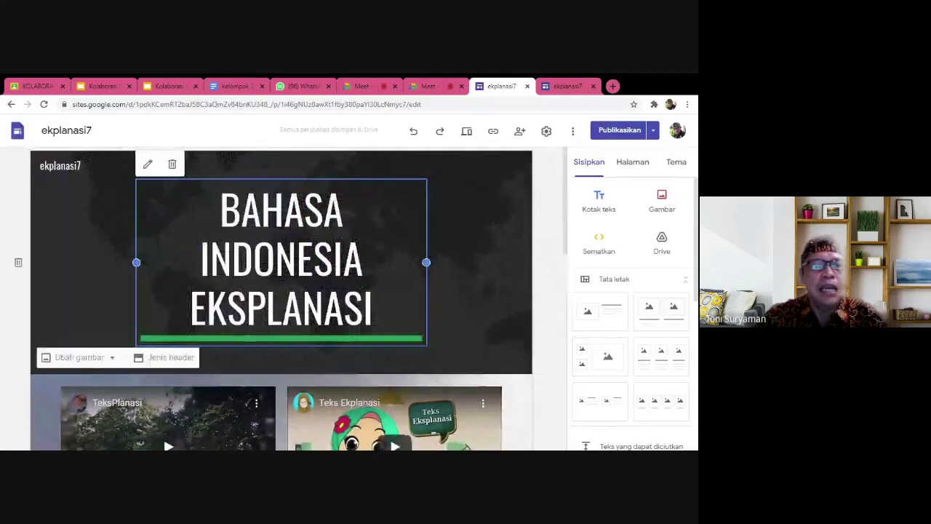
# - Go back to the list of sites and check both ongoing Google Meet calls
pyautogui.click(18, 131)
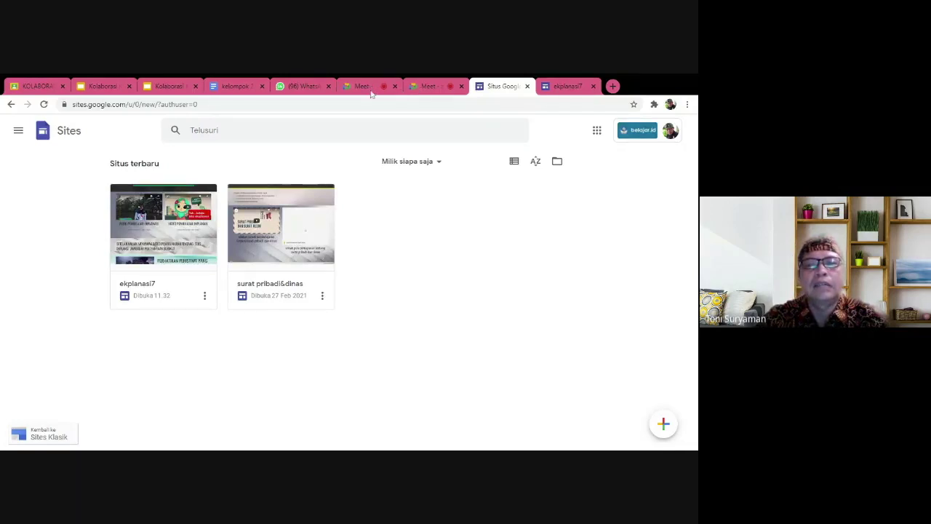
pyautogui.click(372, 89)
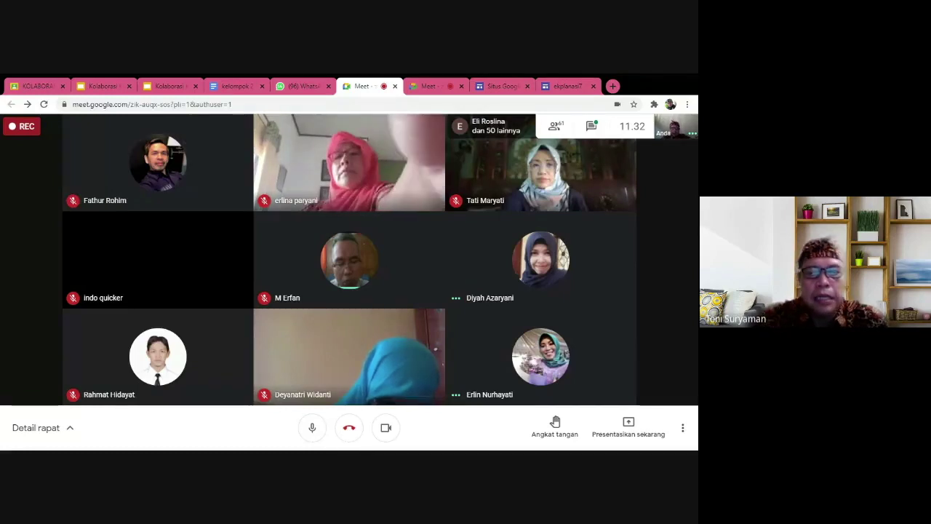
pyautogui.click(430, 86)
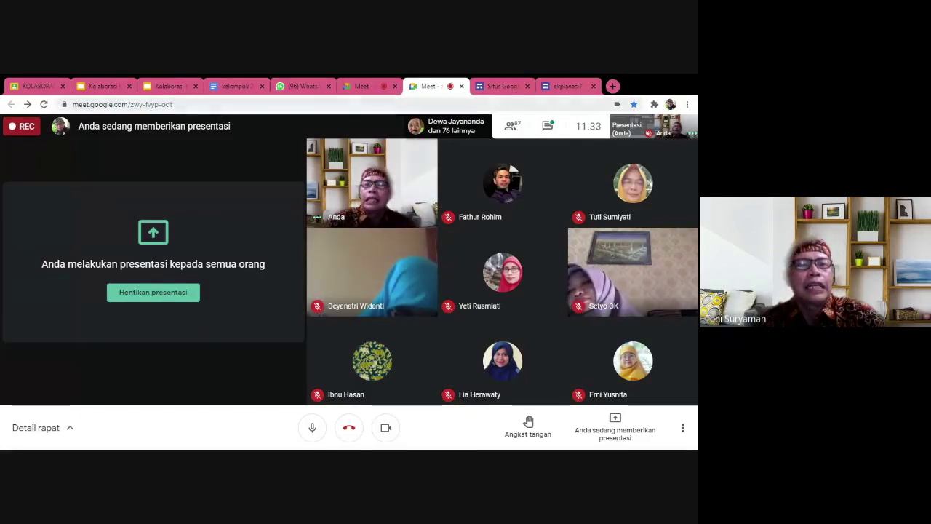
# - Switch to Google Classroom and open the classwork page of the Bahasa Indonesia 8 KUCI class
pyautogui.click(36, 86)
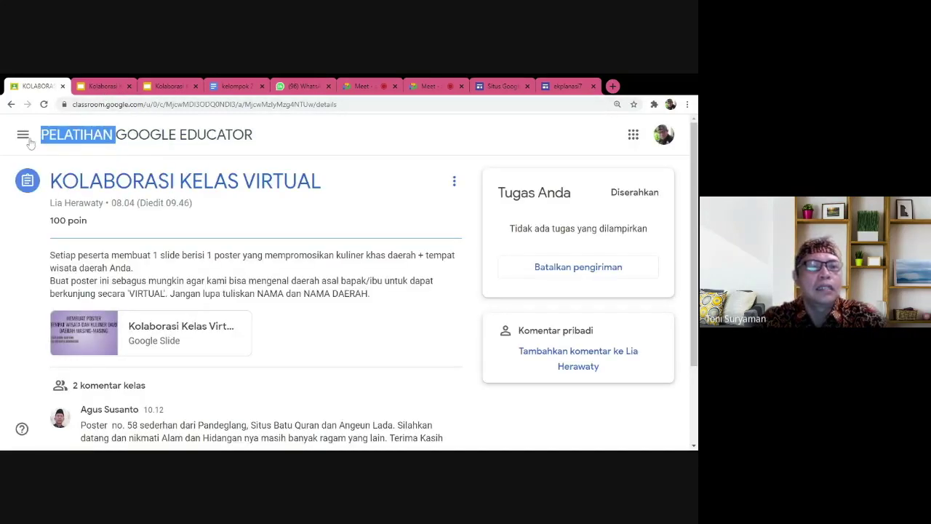
pyautogui.click(26, 140)
pyautogui.scroll(-2, 57, 291)
pyautogui.click(57, 291)
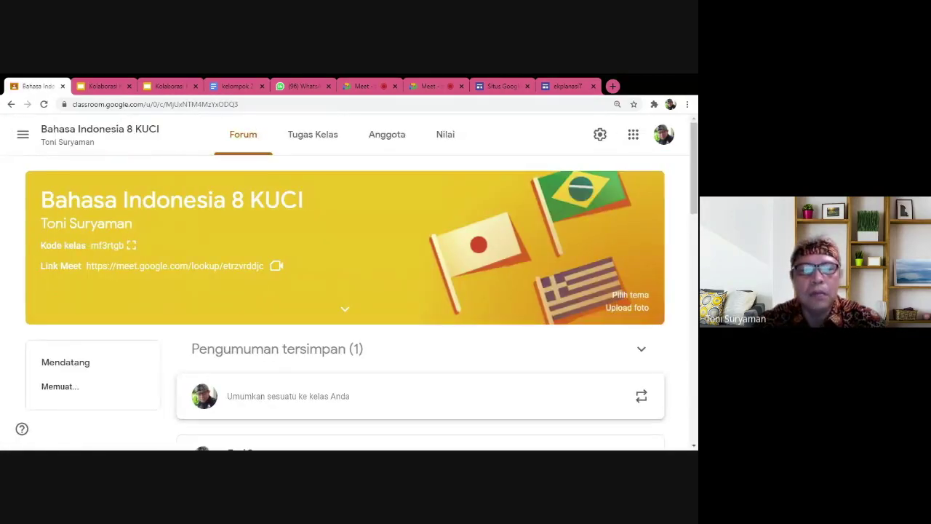
pyautogui.click(323, 142)
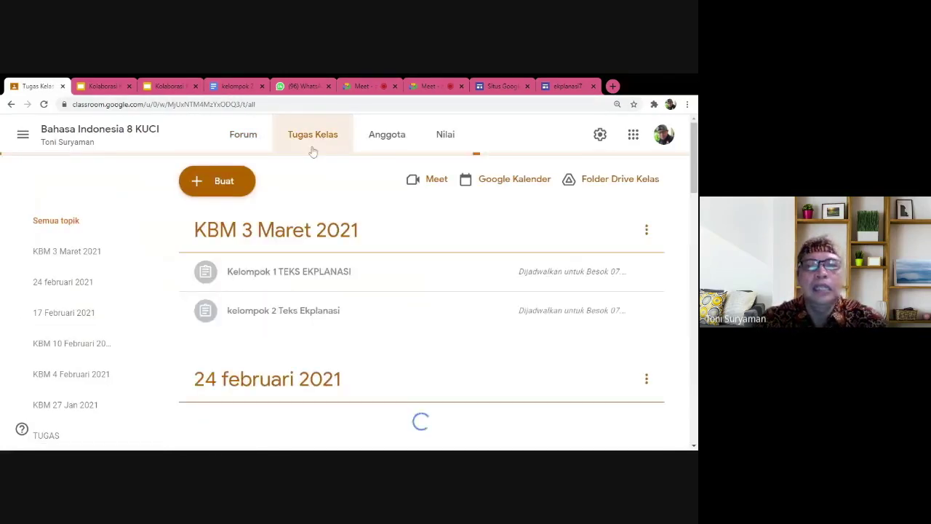
# - Show the details of the "Kelompok 1 TEKS EKPLANASI" assignment under the KBM 3 Maret 2021 topic
pyautogui.scroll(-2, 287, 170)
pyautogui.scroll(1, 283, 229)
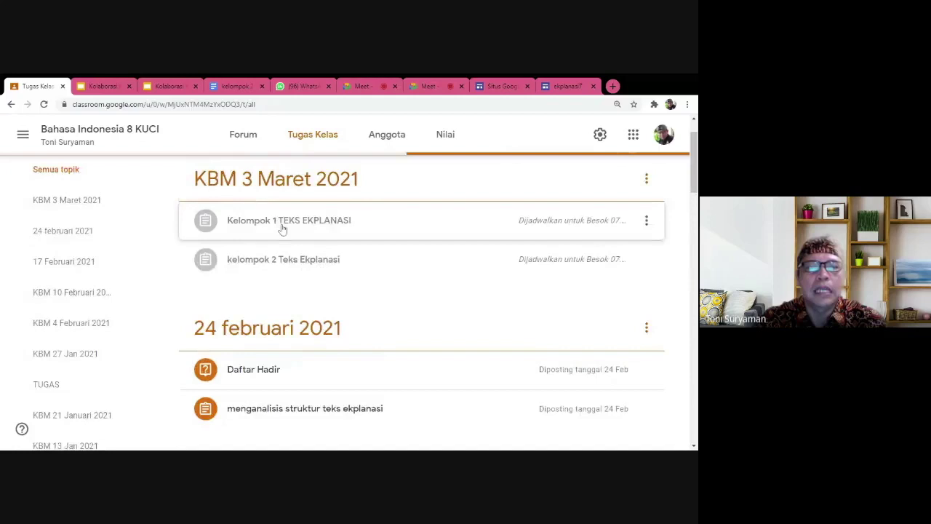
pyautogui.click(282, 229)
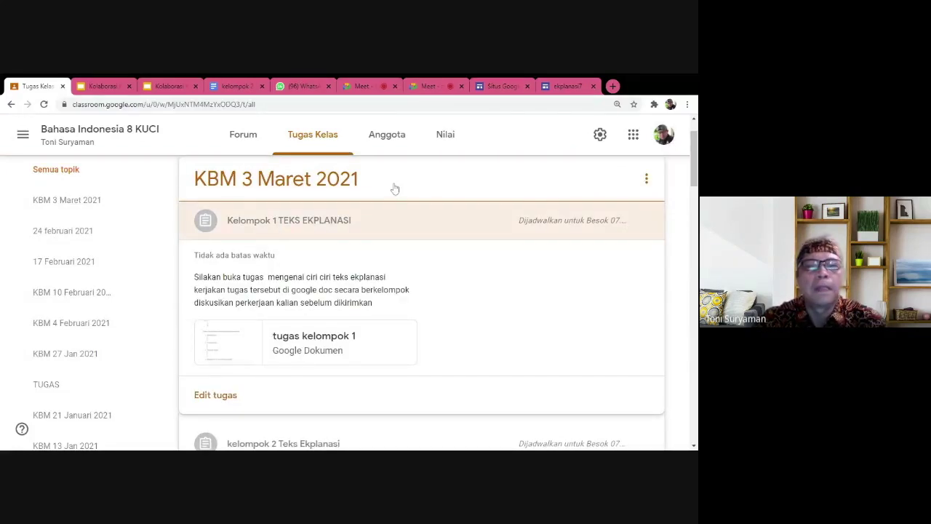
# - Create a new assignment in the class with the title "kelompok 3"
pyautogui.scroll(1, 183, 177)
pyautogui.click(193, 182)
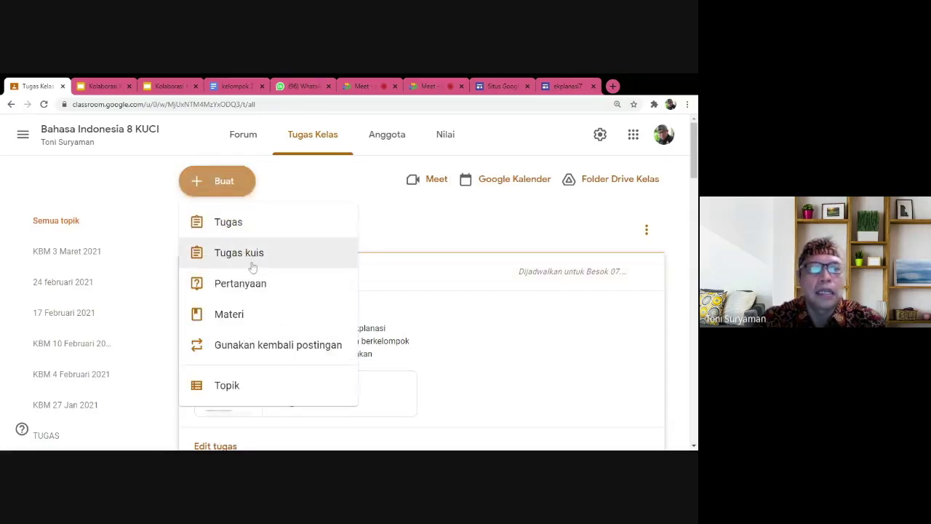
pyautogui.click(247, 226)
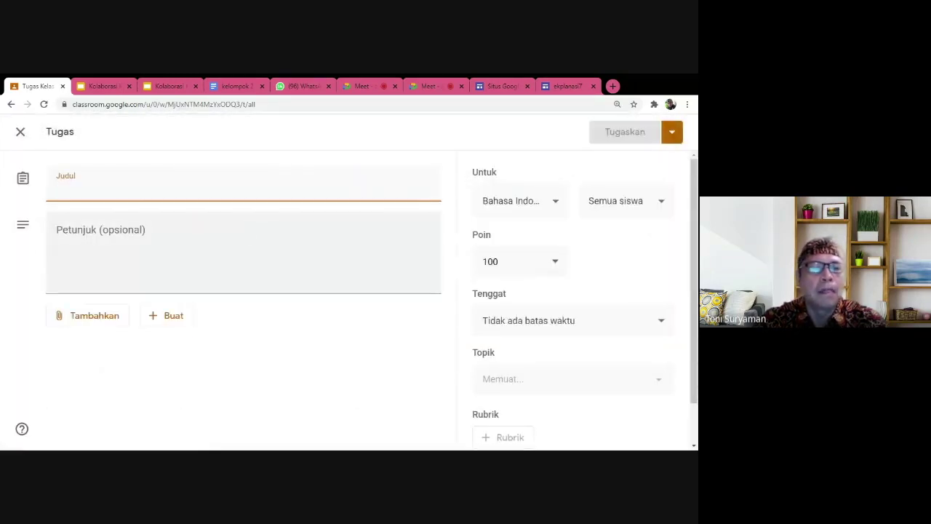
pyautogui.write('kelompok')
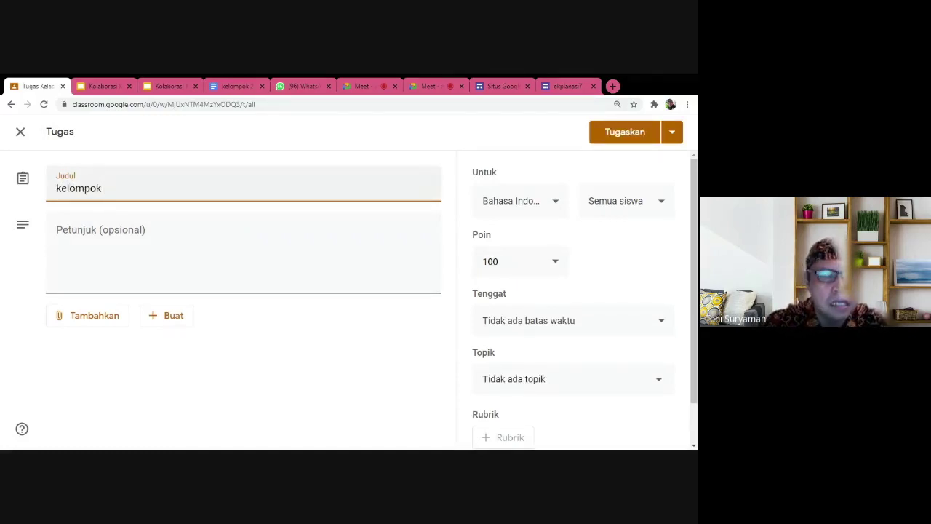
pyautogui.write(' 3')
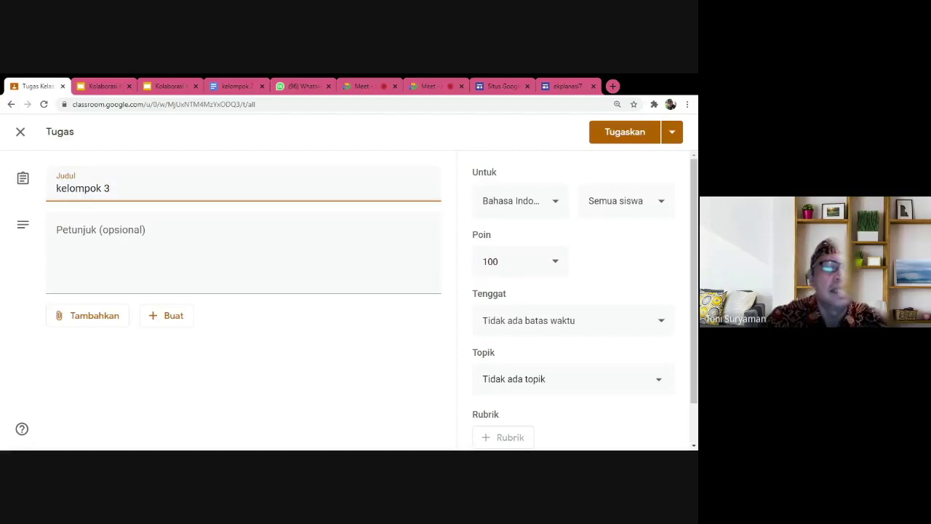
# - Leave the assignment draft and open the "tugas kelompok 1" document attached to the Kelompok 1 TEKS EKPLANASI assignment
pyautogui.click(57, 234)
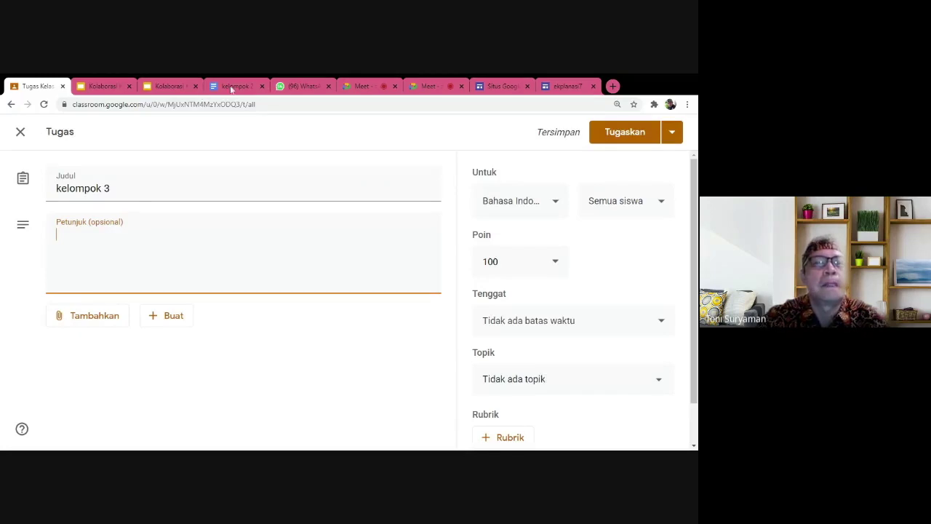
pyautogui.click(233, 86)
pyautogui.click(40, 87)
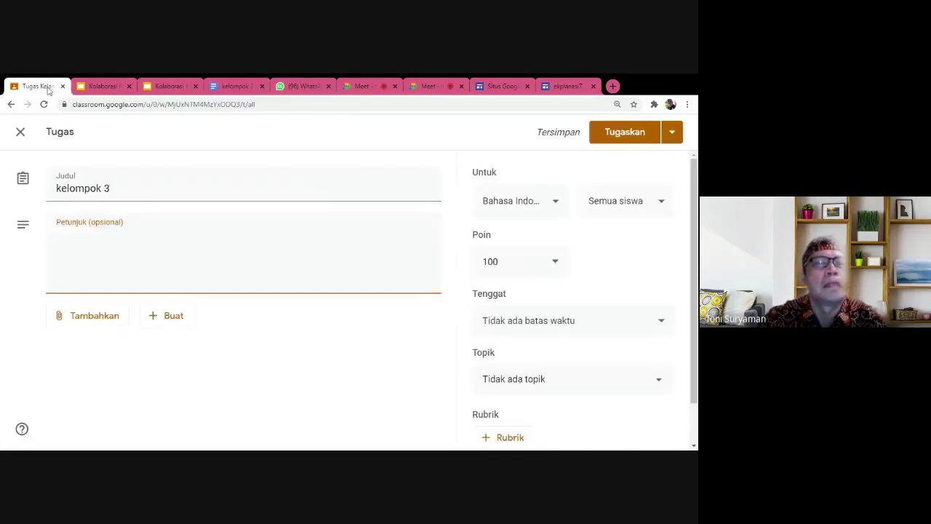
pyautogui.click(11, 104)
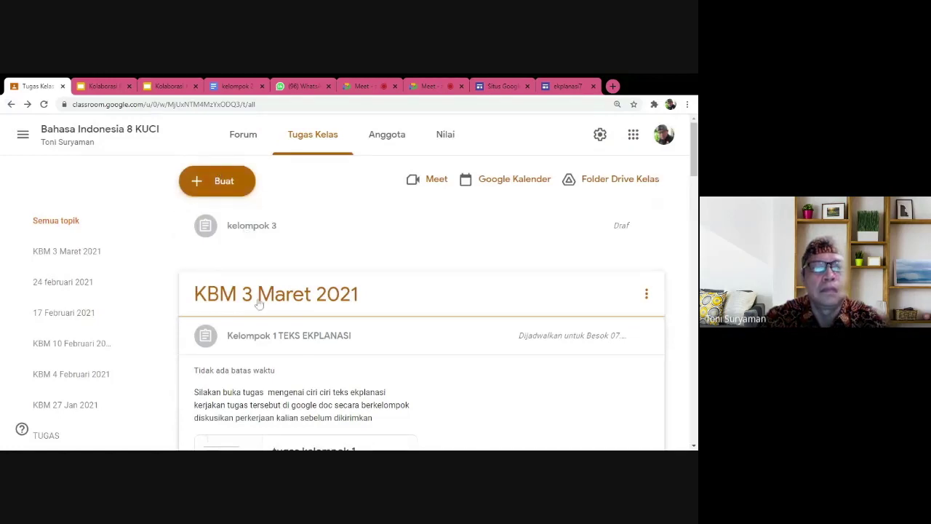
pyautogui.scroll(-2, 264, 361)
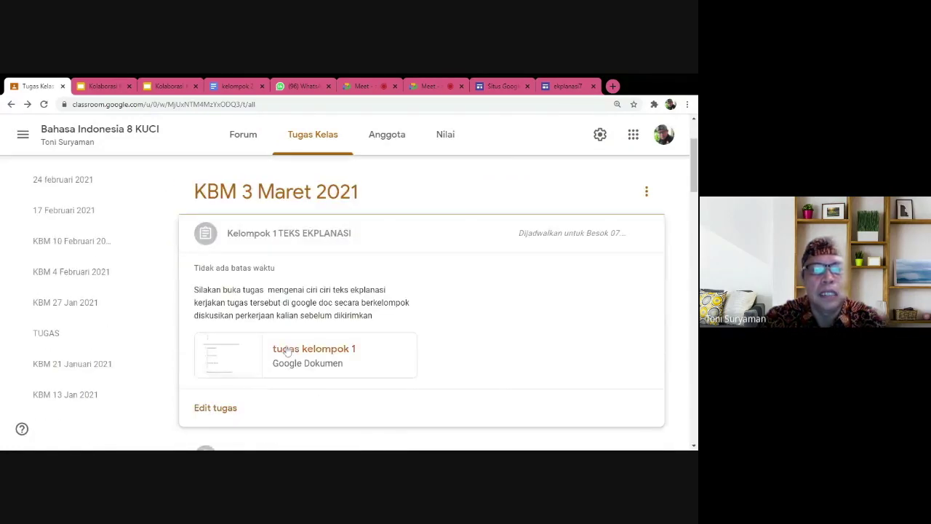
pyautogui.click(288, 352)
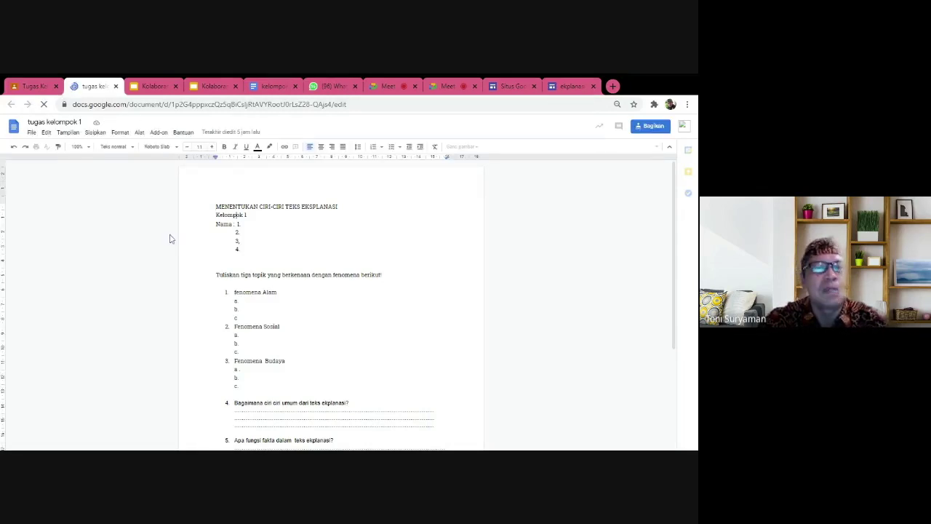
pyautogui.moveTo(215, 206); pyautogui.dragTo(291, 275)
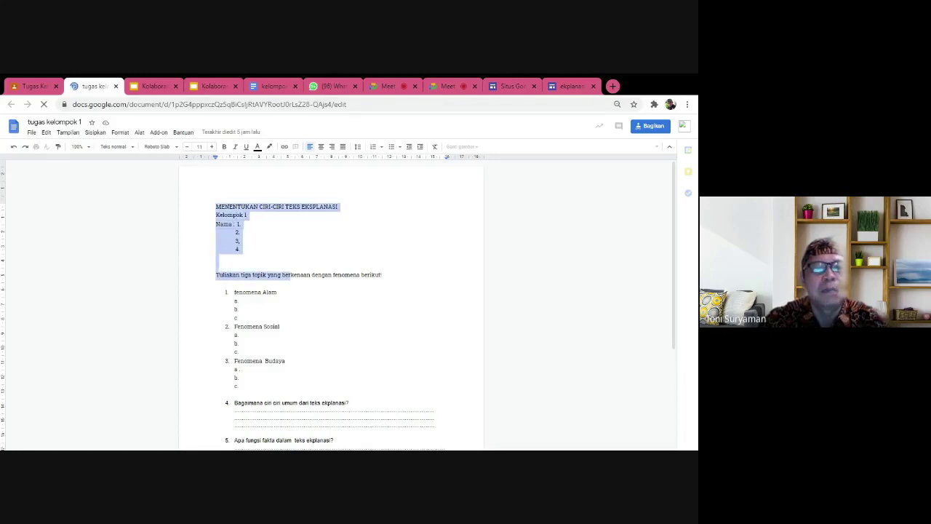
pyautogui.click(240, 240)
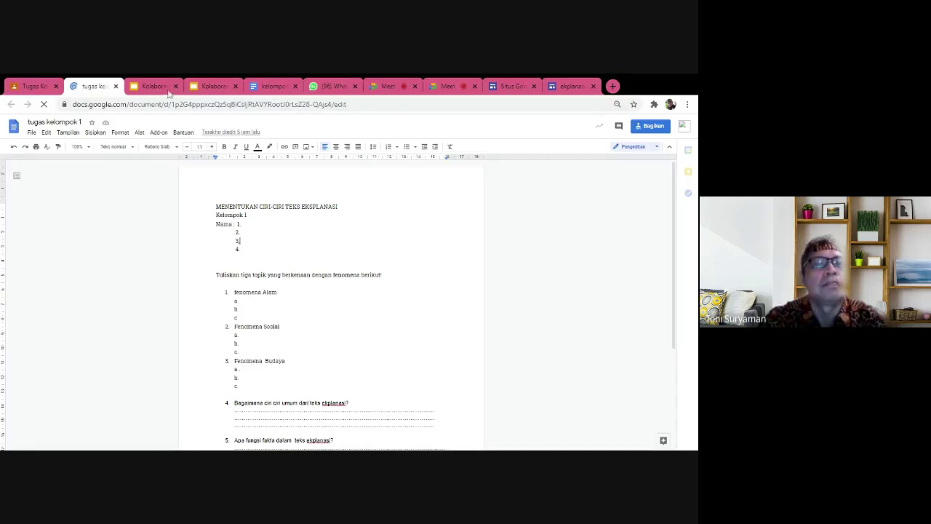
# - Switch back to Google Classroom, view the KBM 3 Maret 2021 topic, and return to the full classwork page
pyautogui.click(41, 87)
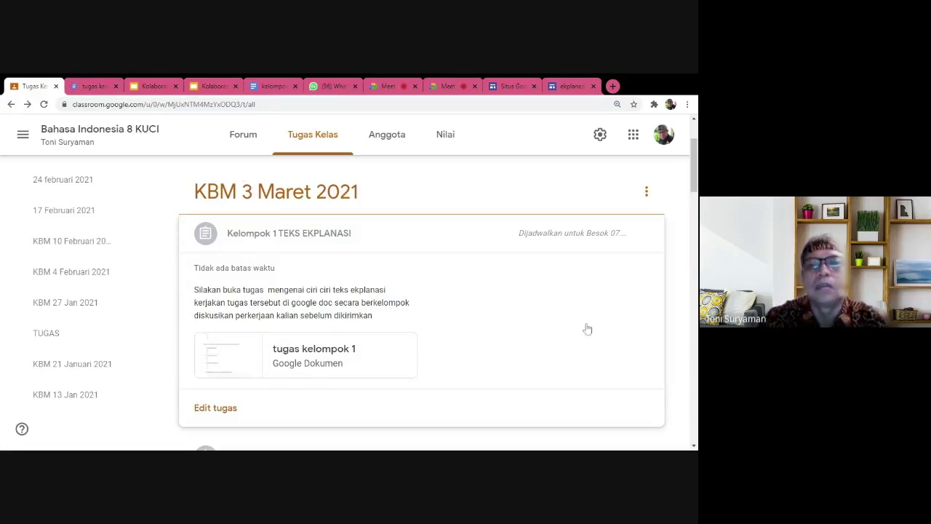
pyautogui.click(94, 87)
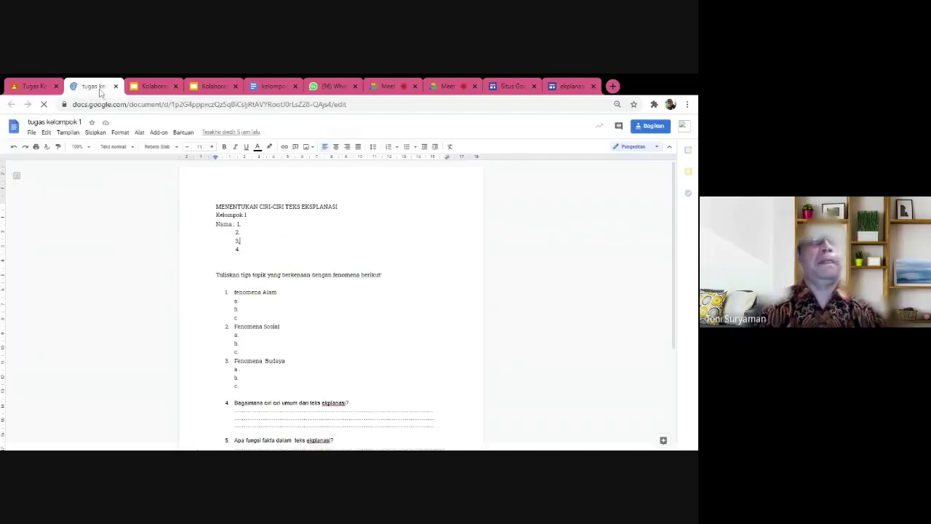
pyautogui.click(33, 85)
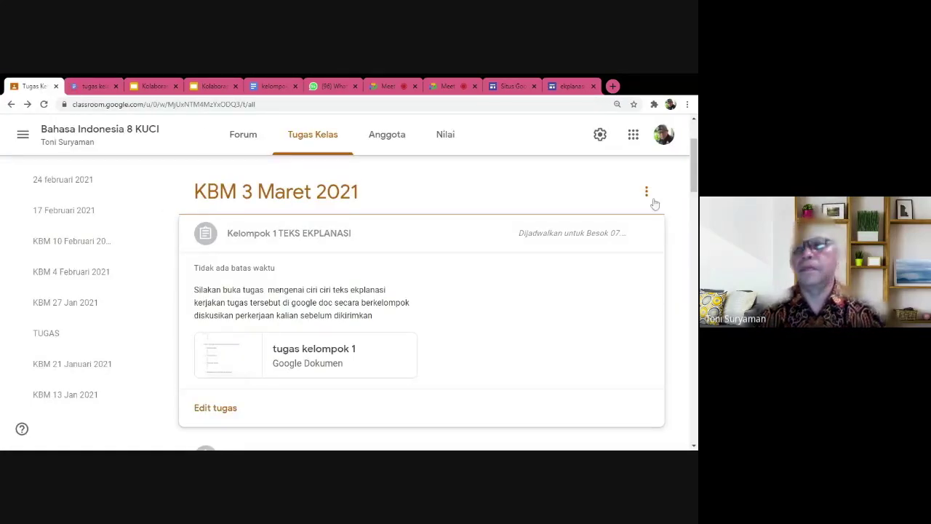
pyautogui.click(11, 104)
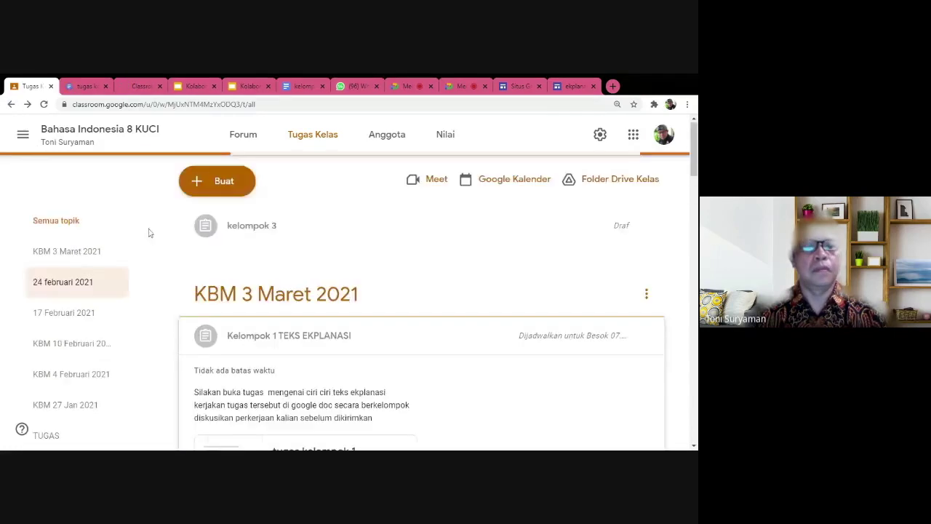
pyautogui.click(220, 191)
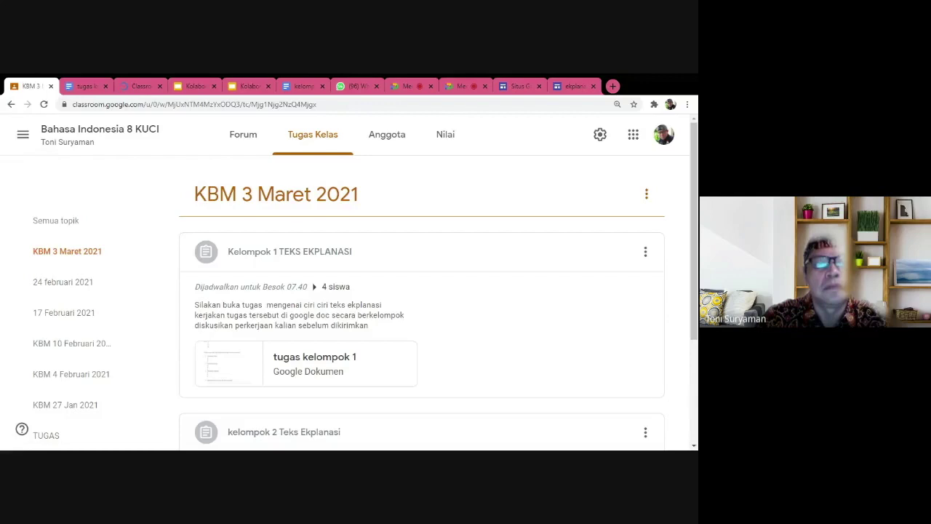
pyautogui.click(12, 106)
# - Create a new assignment from the classwork page and title it "kelompok 3"
pyautogui.click(218, 183)
pyautogui.click(230, 223)
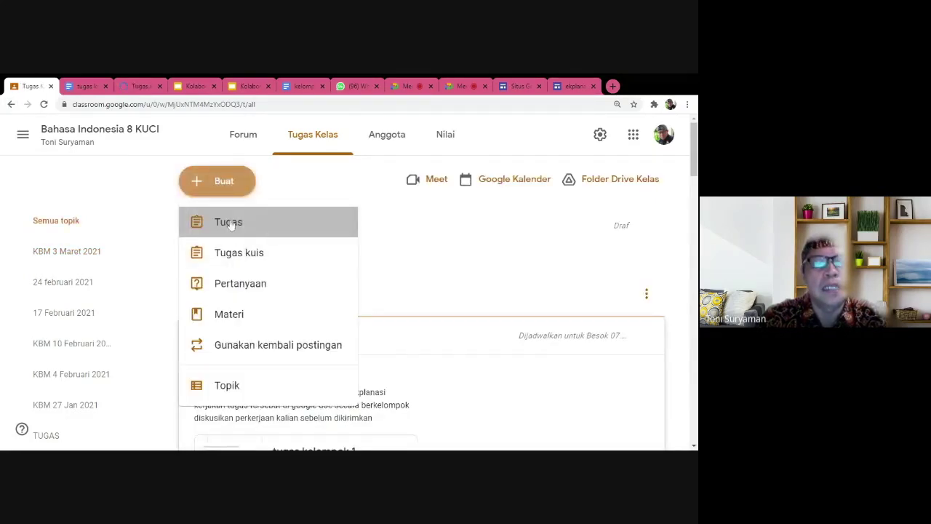
pyautogui.click(170, 320)
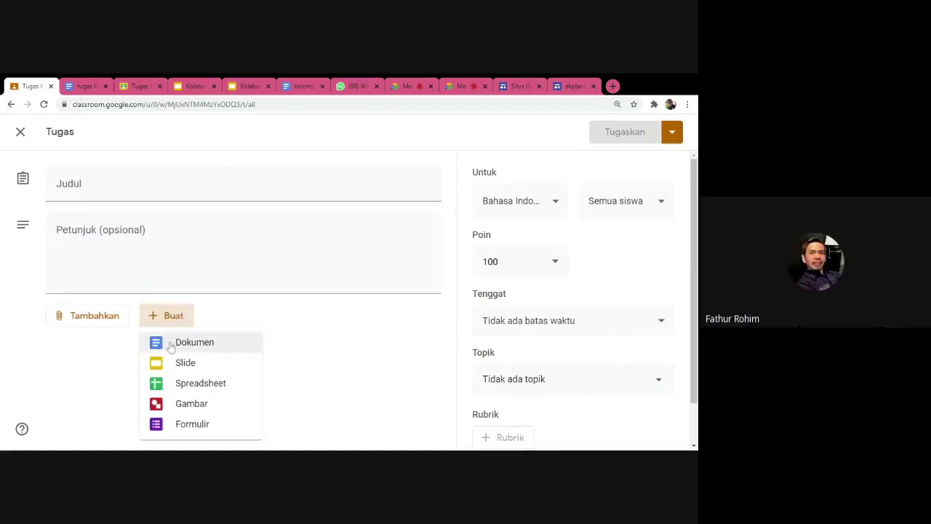
pyautogui.press('Escape')
pyautogui.click(218, 185)
pyautogui.write('kelompok')
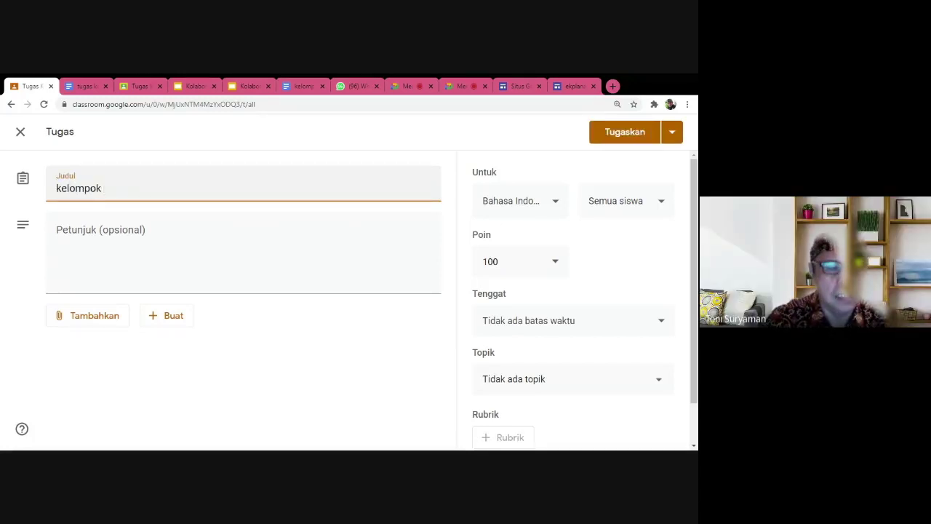
pyautogui.write(' 3')
# - Enter the assignment instructions "silakan kalian buka tugas berikut secara berkelompok"
pyautogui.click(57, 232)
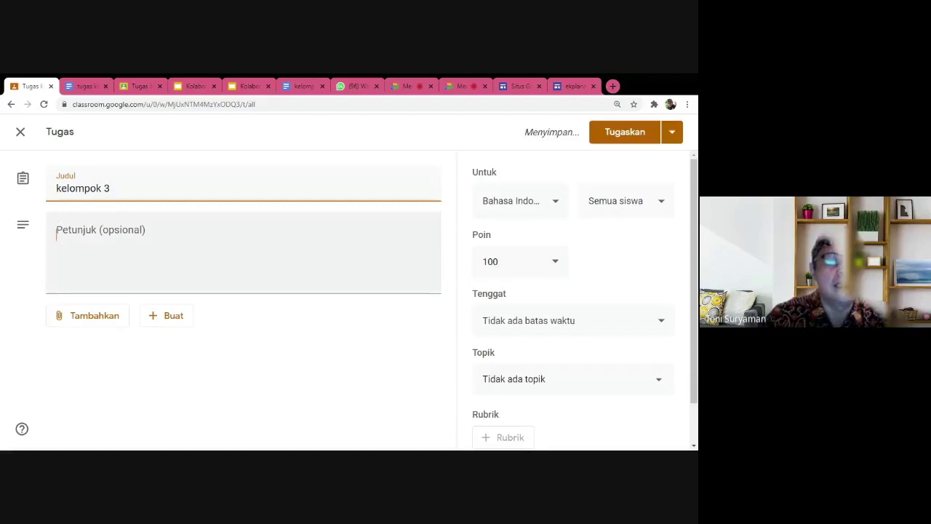
pyautogui.write('silakan ')
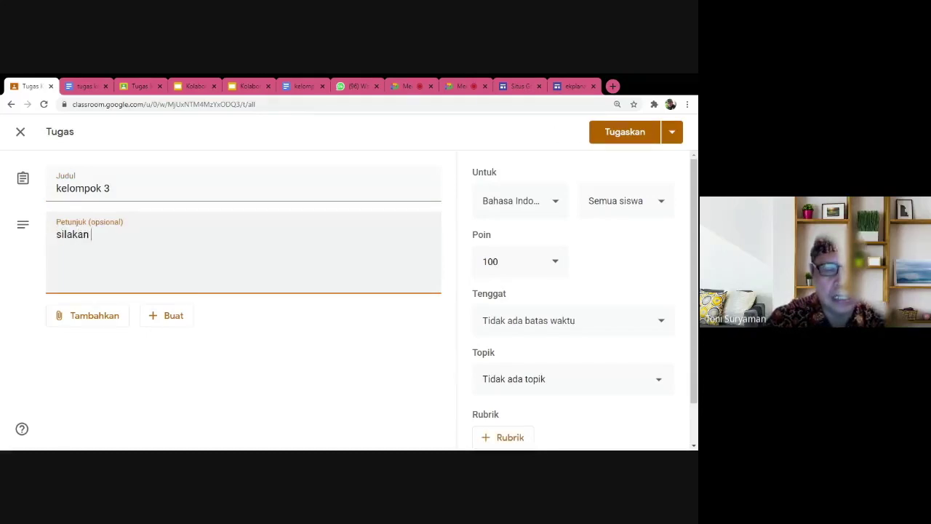
pyautogui.write('kalian buka')
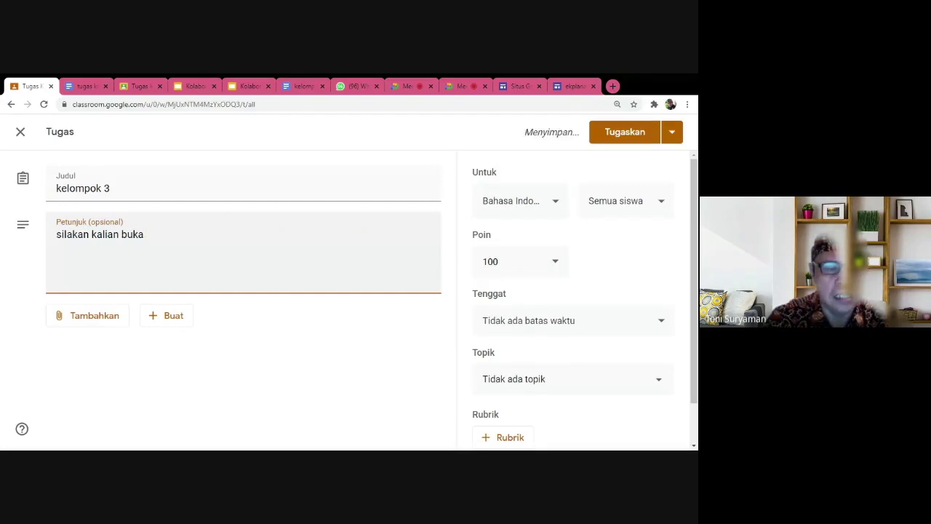
pyautogui.write(' tugas  ')
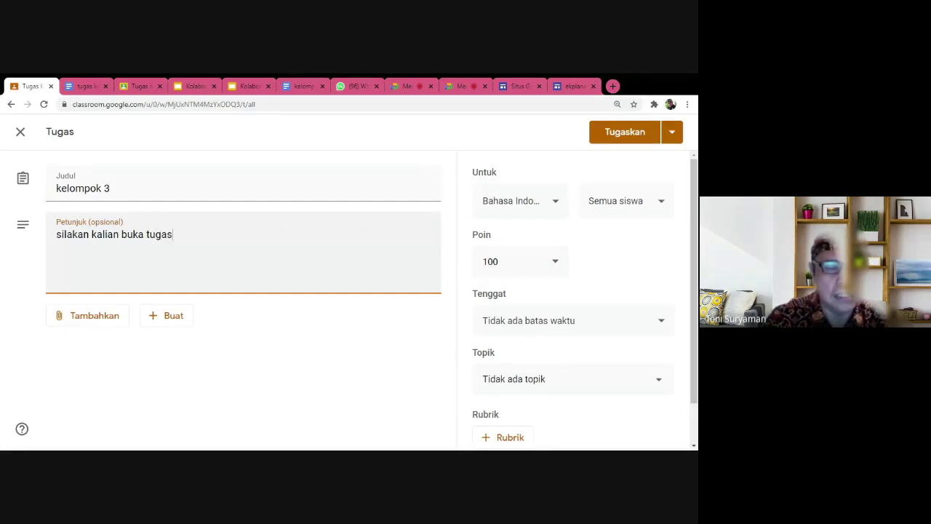
pyautogui.write('beei')
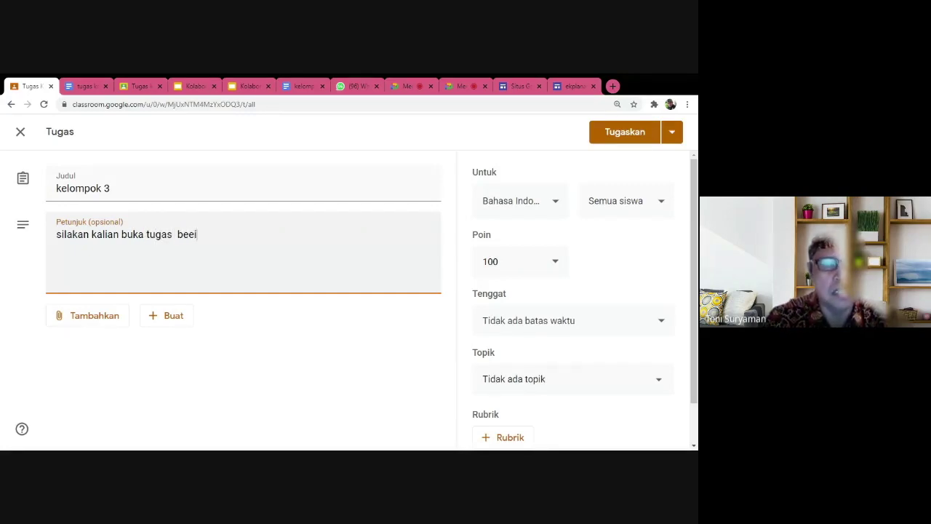
pyautogui.press('BackSpace')
pyautogui.press('BackSpace')
pyautogui.write('rikut seca')
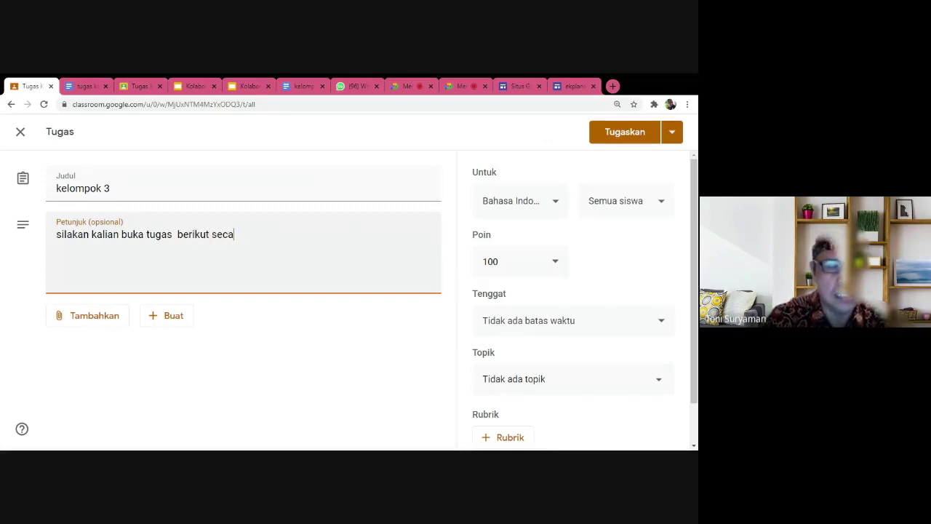
pyautogui.write('ra berkelompok')
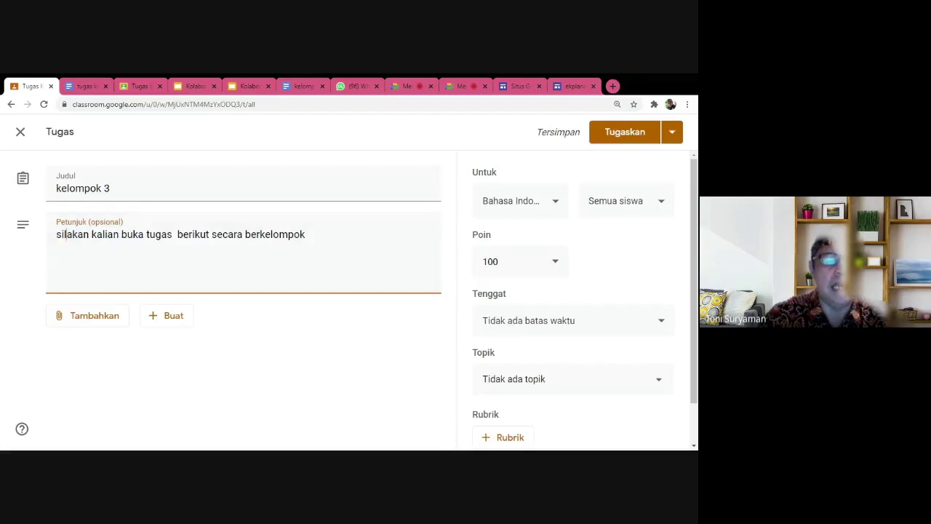
# - Add a new blank Google Docs document to the assignment and select the "tugas kelompok 1" text from its heading into question 4
pyautogui.click(167, 315)
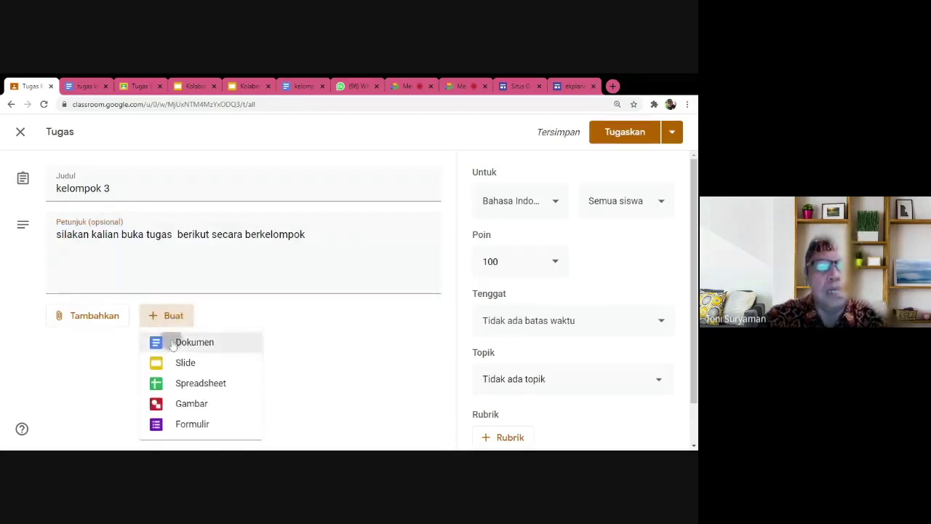
pyautogui.click(173, 343)
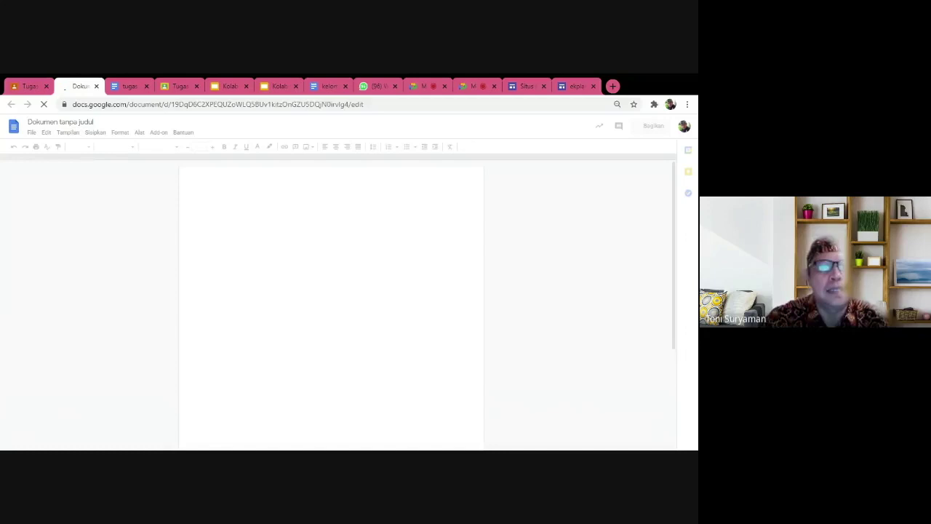
pyautogui.click(141, 88)
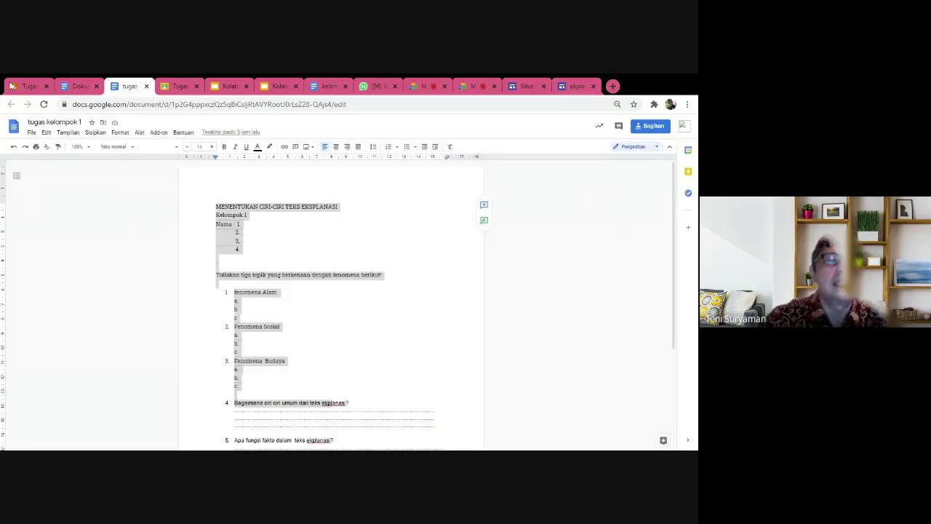
pyautogui.click(79, 88)
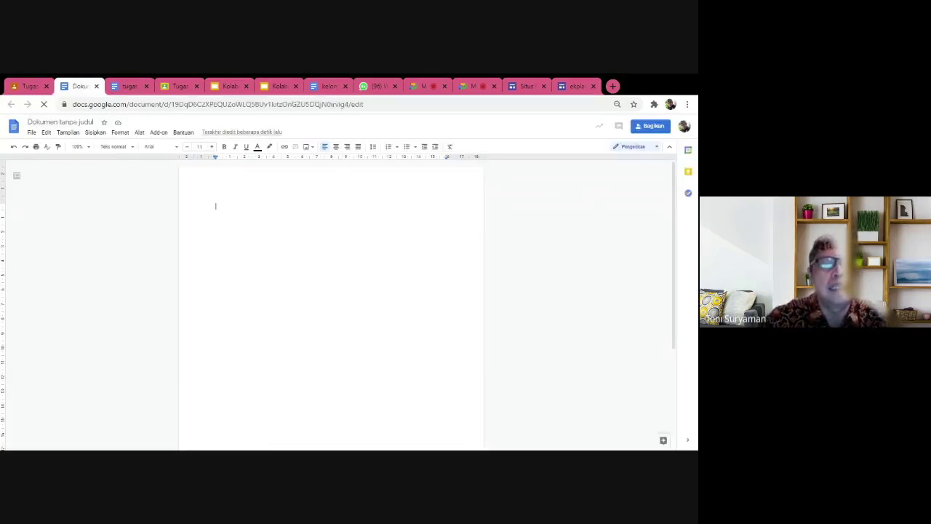
pyautogui.write('https://sites.google.com/guru.smp.belajar.id/ekplanasi7/halaman-muka')
pyautogui.hotkey('ctrl', 'shift', 'Left')
pyautogui.hotkey('ctrl', 'shift', 'Left')
pyautogui.hotkey('ctrl', 'shift', 'Left')
pyautogui.hotkey('ctrl', 'shift', 'Left')
pyautogui.hotkey('ctrl', 'shift', 'Left')
pyautogui.hotkey('ctrl', 'shift', 'Left')
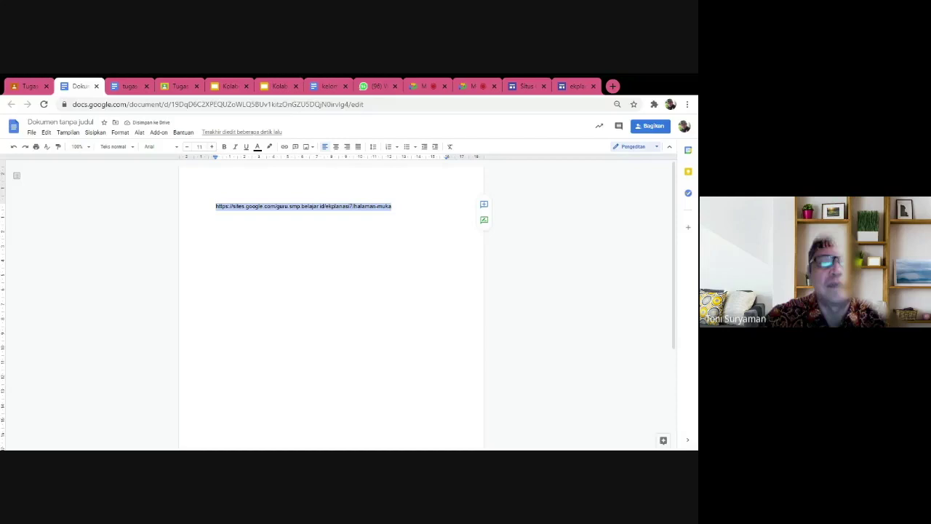
pyautogui.hotkey('ctrl', 'x')
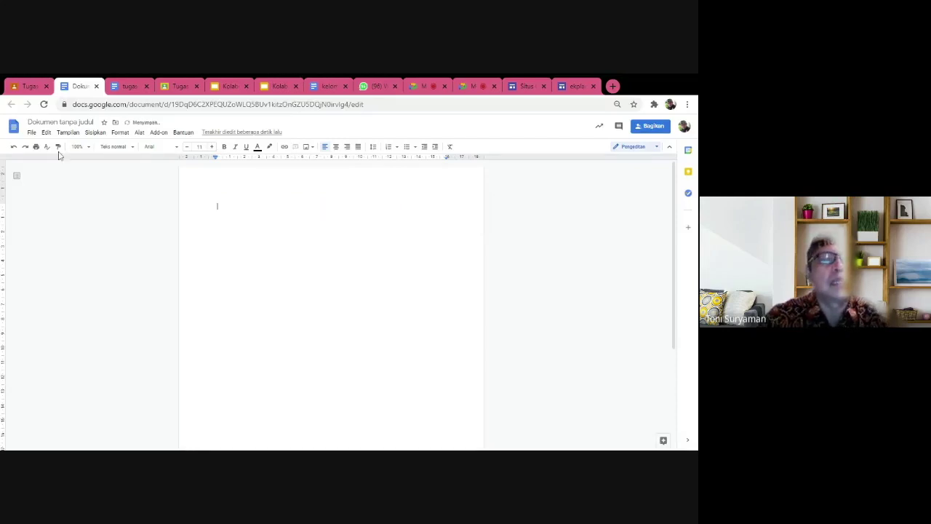
pyautogui.click(45, 131)
pyautogui.click(63, 202)
pyautogui.hotkey('ctrl', 'shift', 'Left')
pyautogui.hotkey('ctrl', 'shift', 'Left')
pyautogui.hotkey('ctrl', 'shift', 'Left')
pyautogui.hotkey('ctrl', 'shift', 'Left')
pyautogui.hotkey('ctrl', 'shift', 'Left')
pyautogui.hotkey('ctrl', 'shift', 'Left')
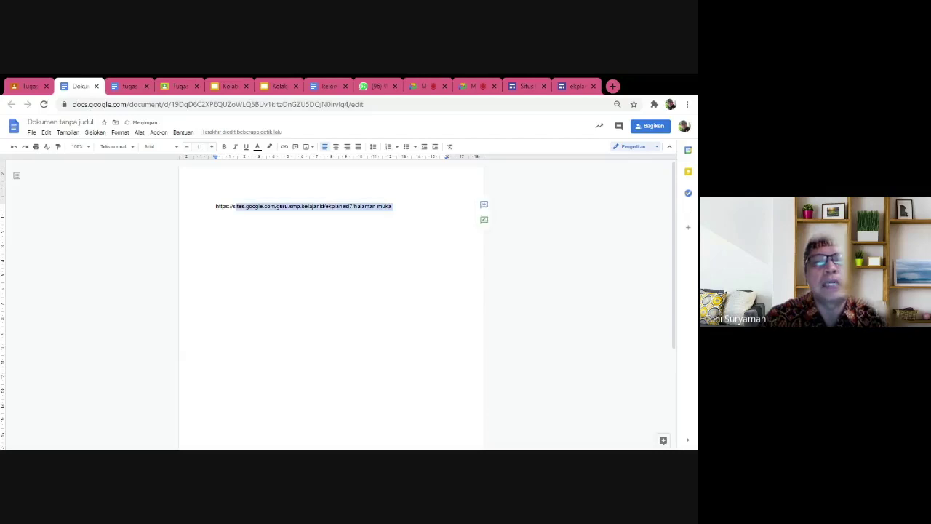
pyautogui.hotkey('ctrl', 'x')
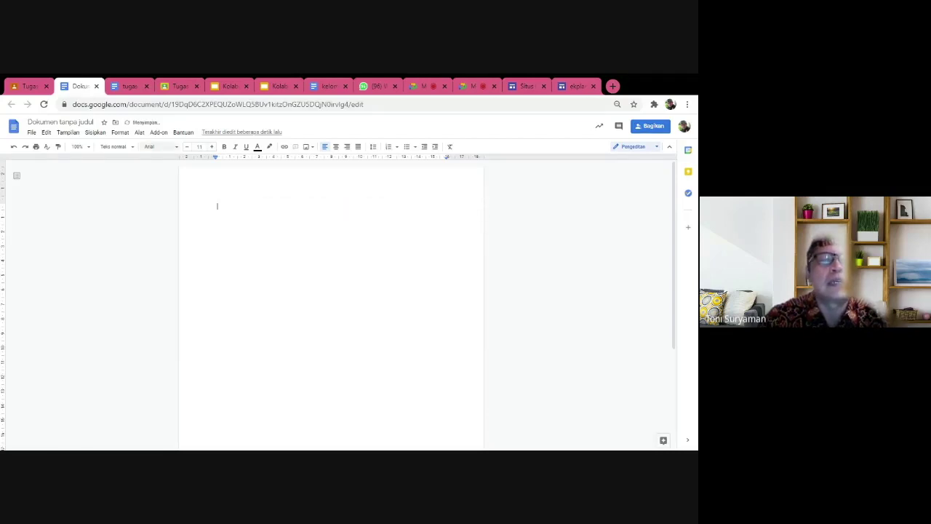
# - Copy the selected worksheet text from "tugas kelompok 1" into the assignment's new blank document
pyautogui.click(129, 86)
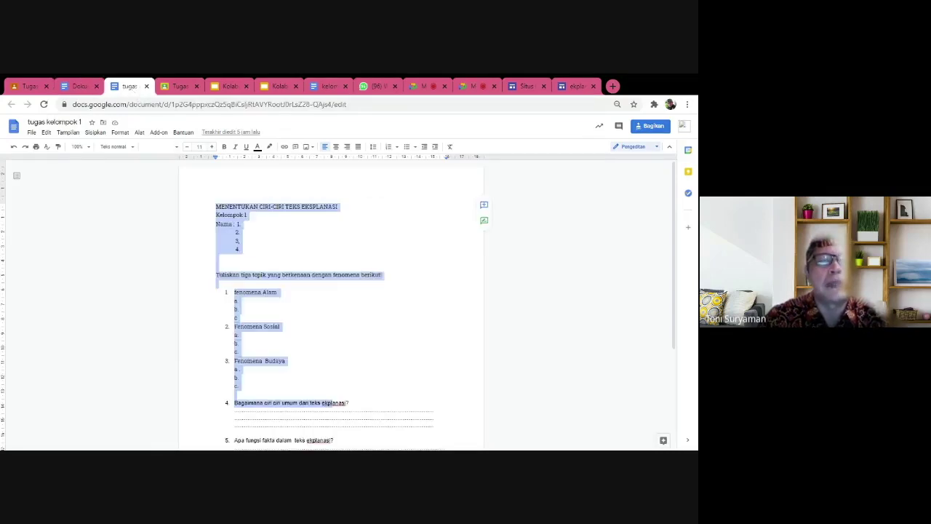
pyautogui.click(47, 134)
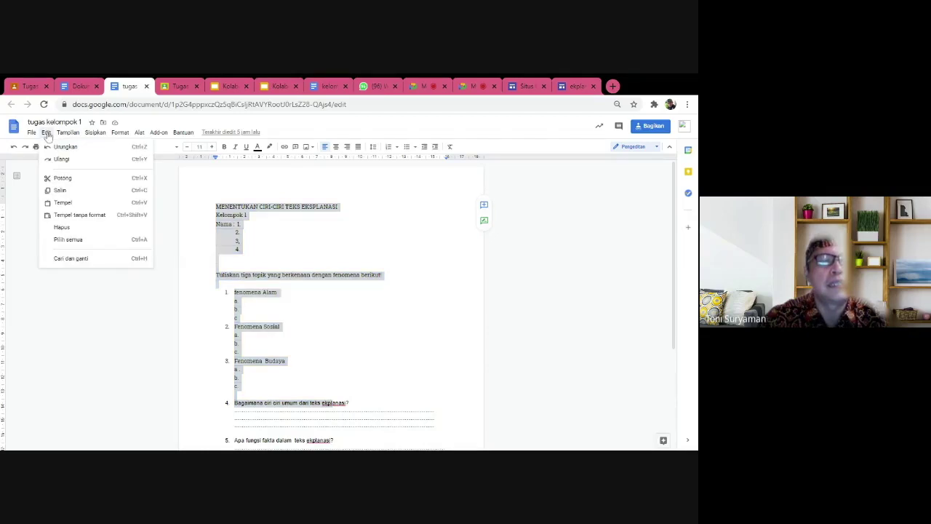
pyautogui.click(58, 190)
pyautogui.click(78, 85)
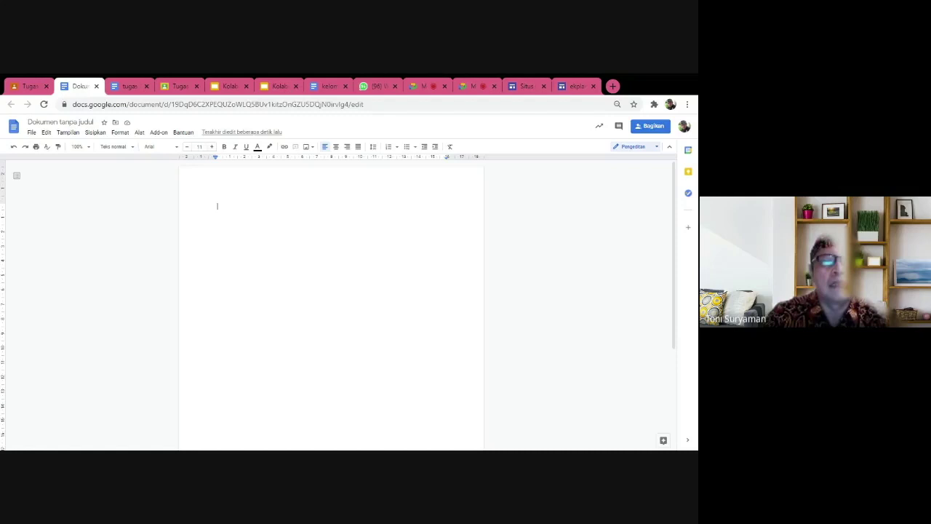
pyautogui.hotkey('ctrl', 'v')
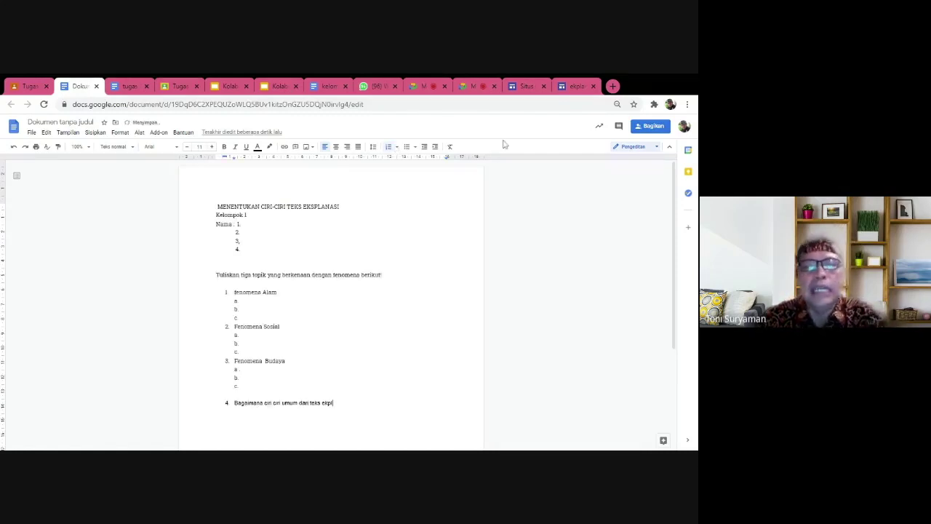
pyautogui.scroll(-1, 331, 291)
pyautogui.scroll(1, 332, 291)
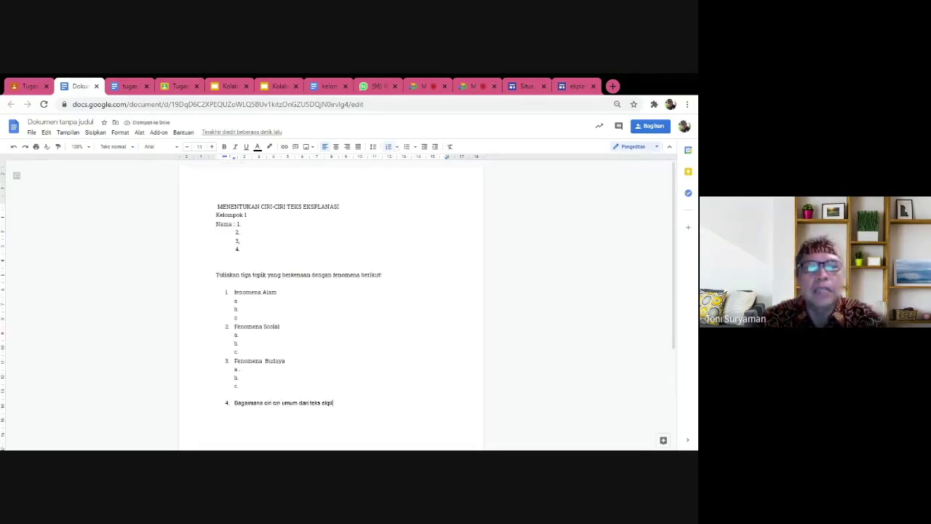
# - Share the untitled worksheet document without naming it, giving anyone with the link Editor access
pyautogui.click(651, 127)
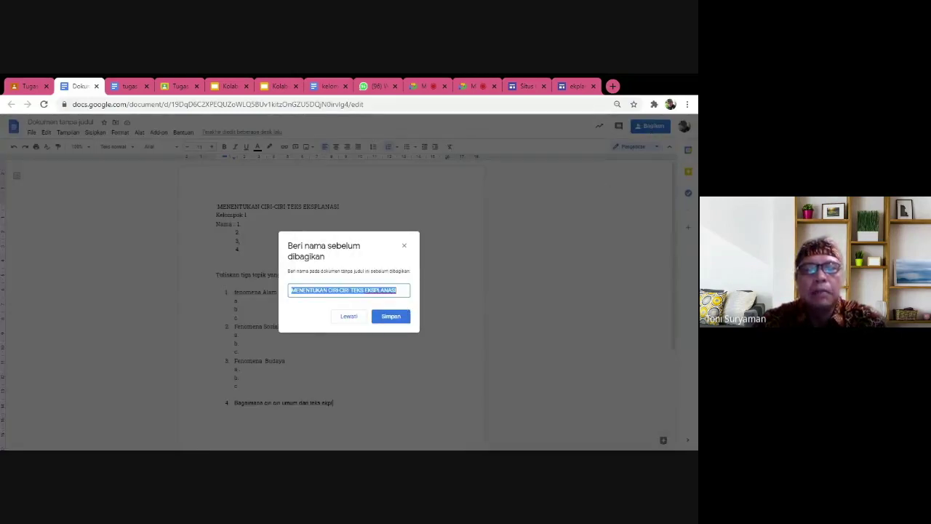
pyautogui.click(371, 323)
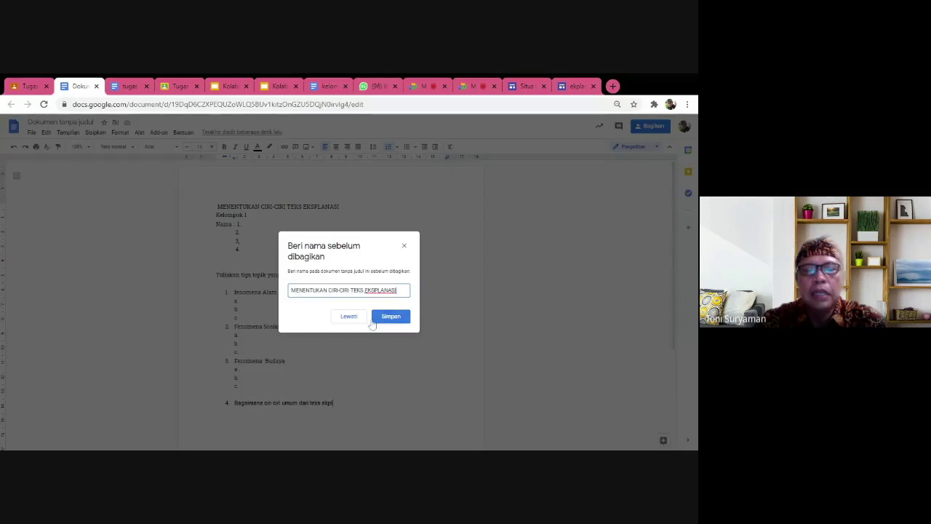
pyautogui.click(351, 317)
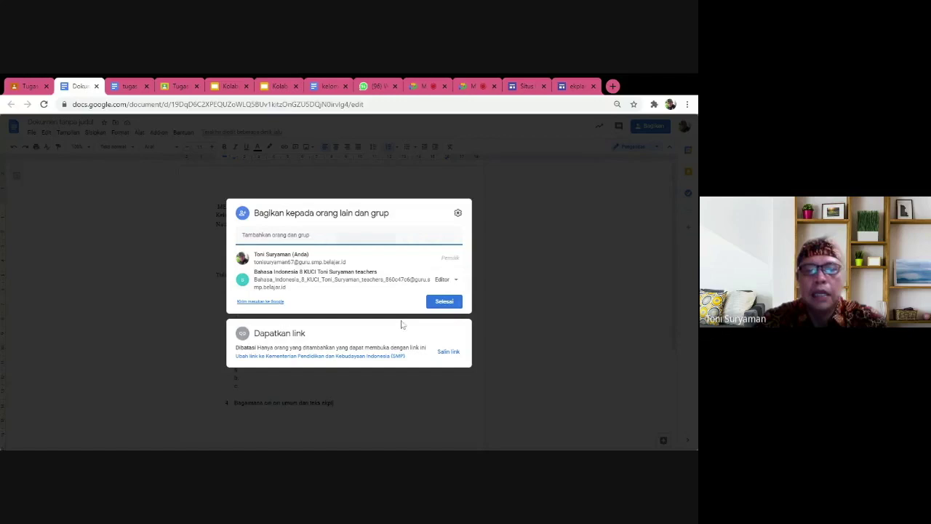
pyautogui.click(397, 356)
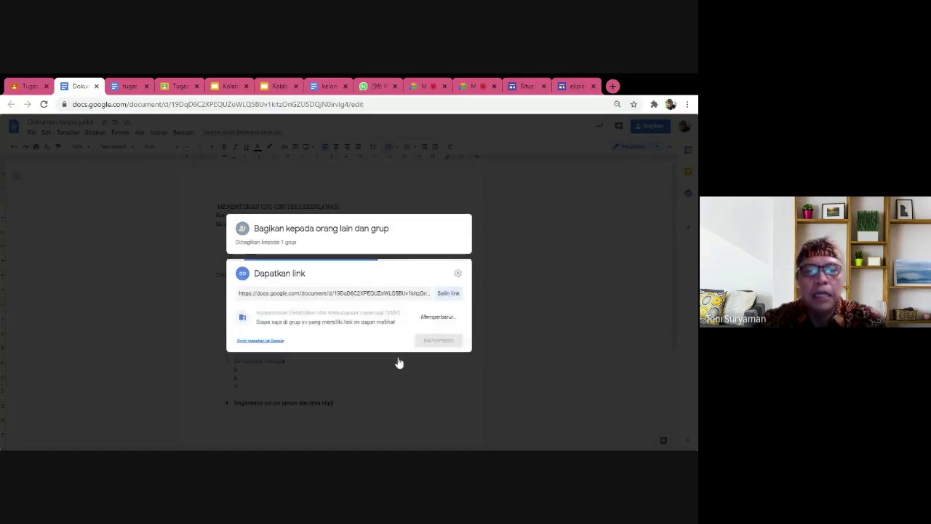
pyautogui.click(390, 313)
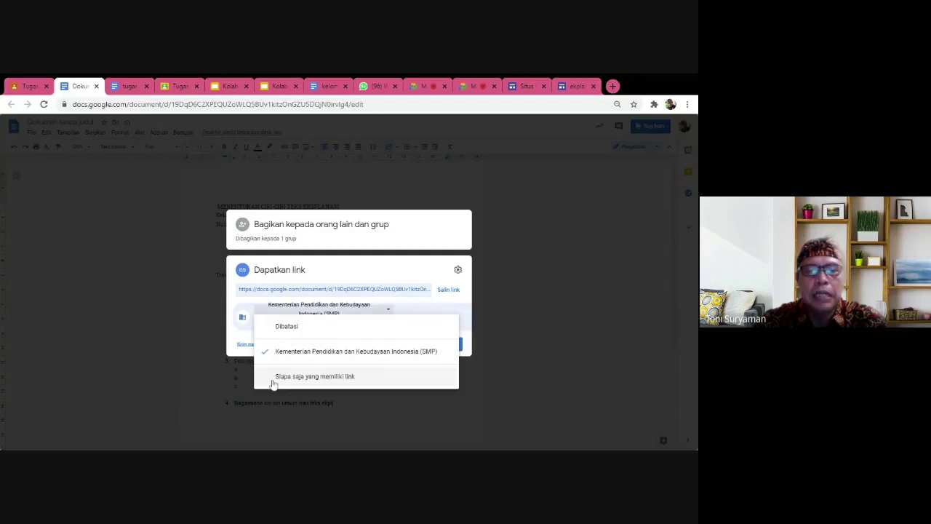
pyautogui.click(273, 382)
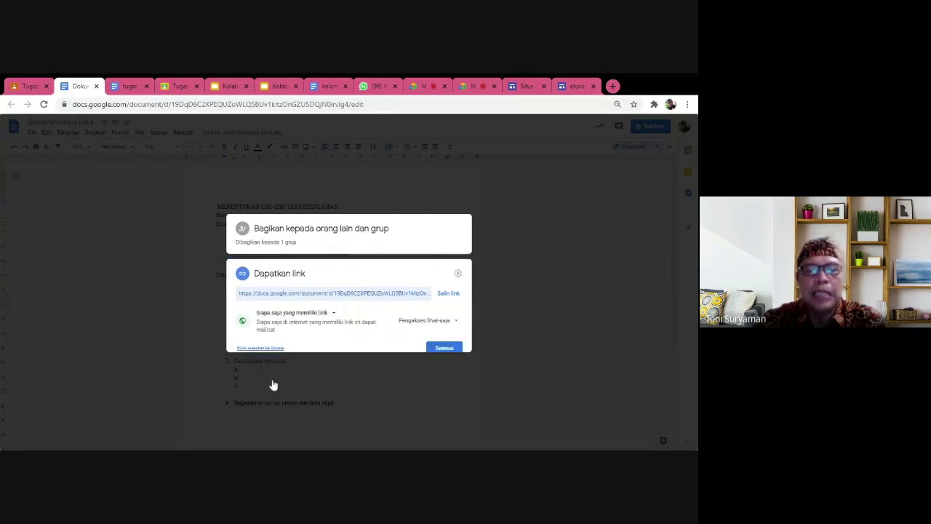
pyautogui.click(457, 318)
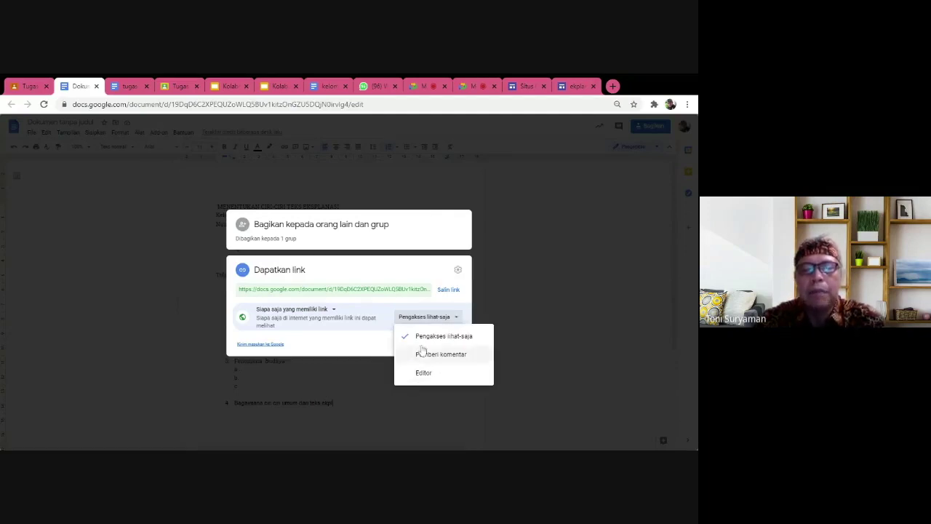
pyautogui.click(409, 374)
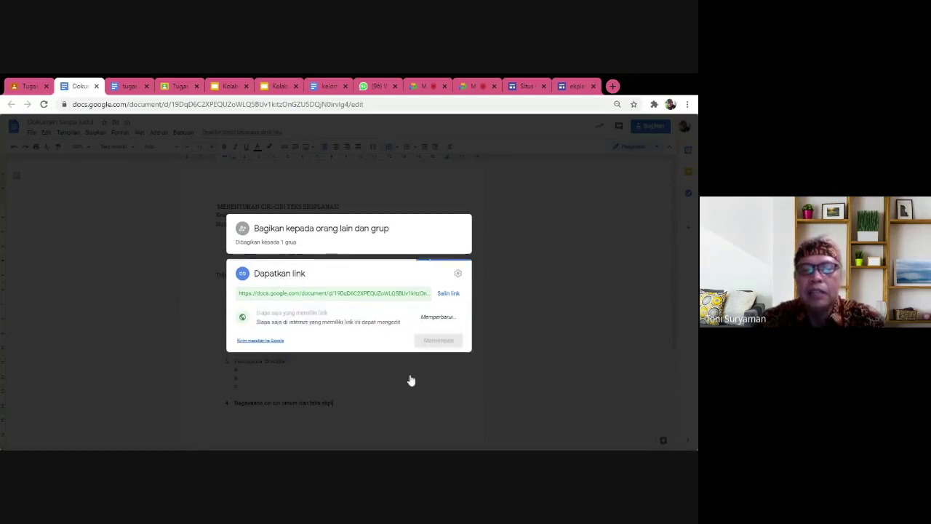
pyautogui.click(444, 341)
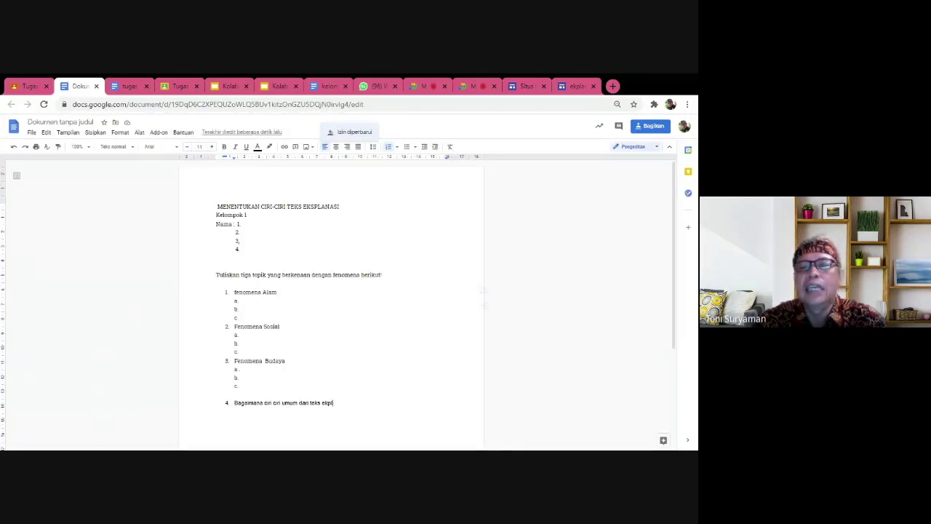
# - Return to the "kelompok 3" assignment and set the attached document to "Buat salinan untuk setiap siswa"
pyautogui.click(29, 87)
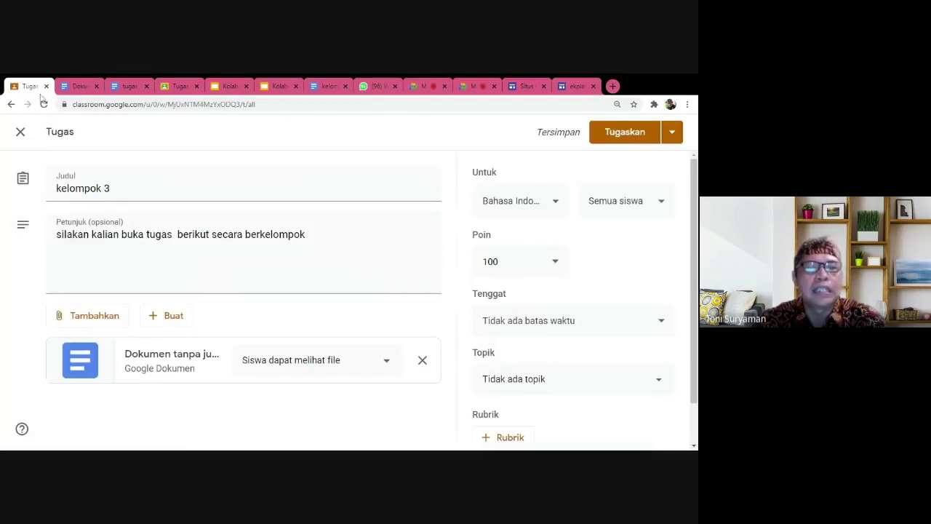
pyautogui.click(388, 364)
pyautogui.click(366, 415)
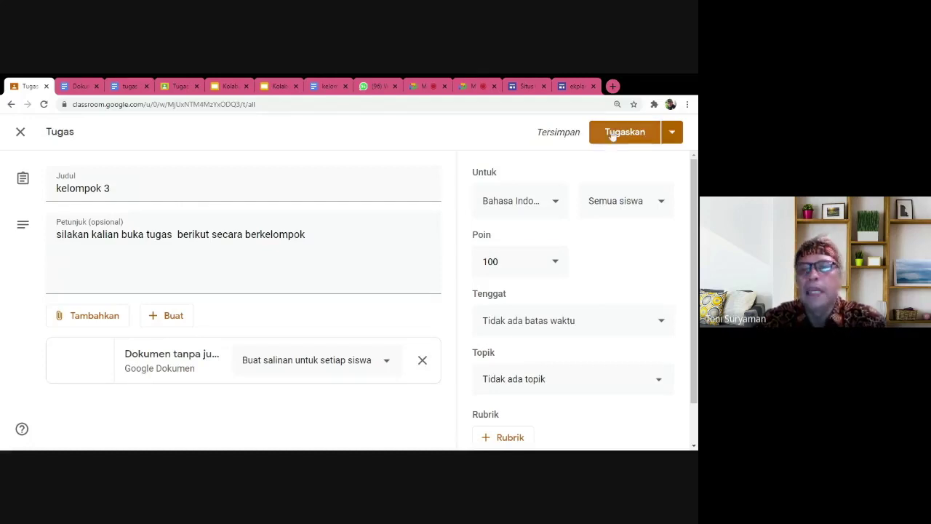
# - Deselect all students and assign the "kelompok 3" task only to the four consecutive students following the third student after the "D" names
pyautogui.click(664, 203)
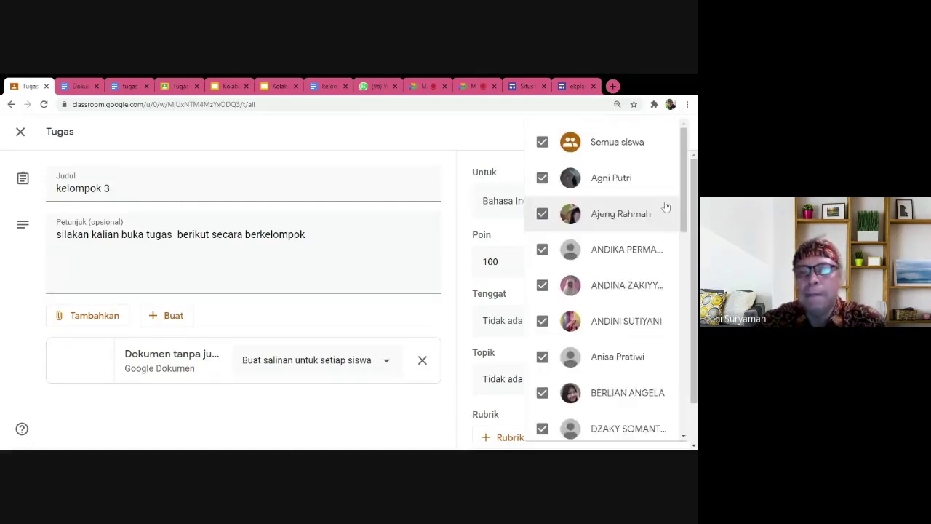
pyautogui.click(543, 142)
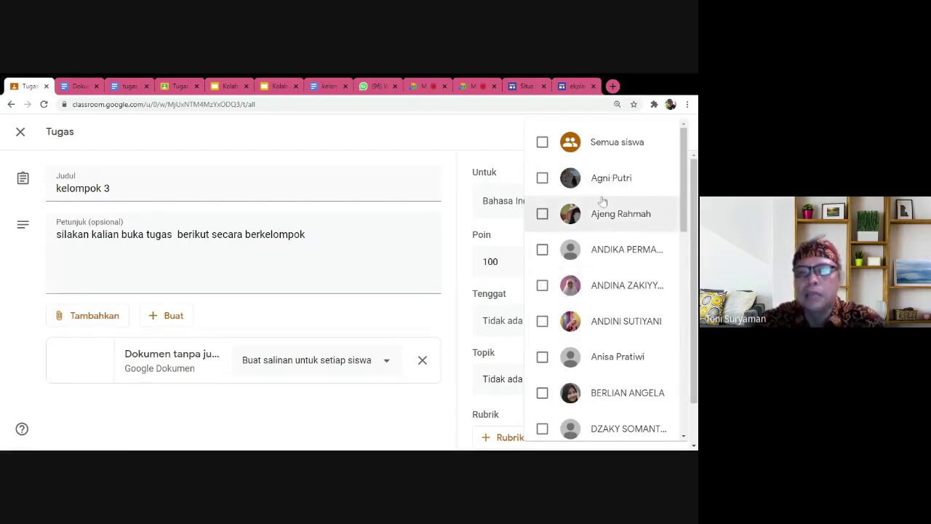
pyautogui.scroll(-2, 553, 349)
pyautogui.click(543, 382)
pyautogui.click(542, 420)
pyautogui.scroll(-2, 541, 426)
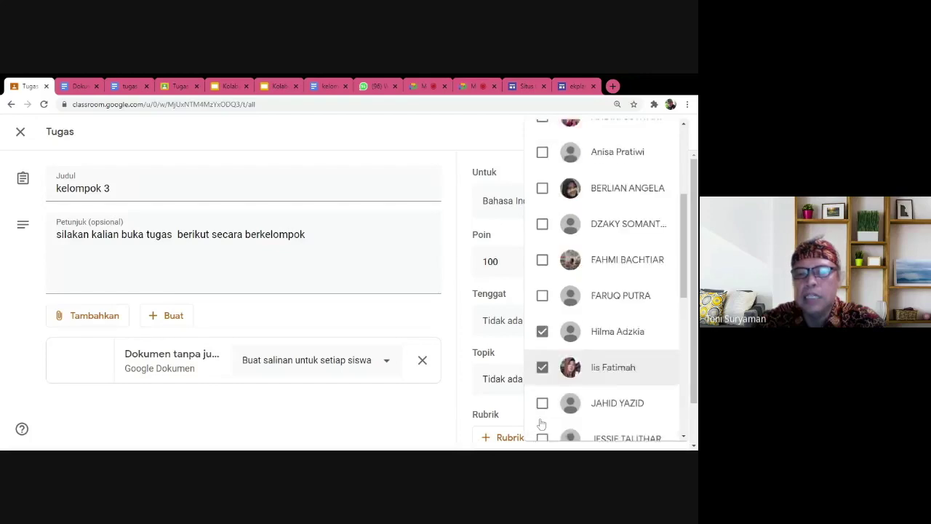
pyautogui.click(544, 303)
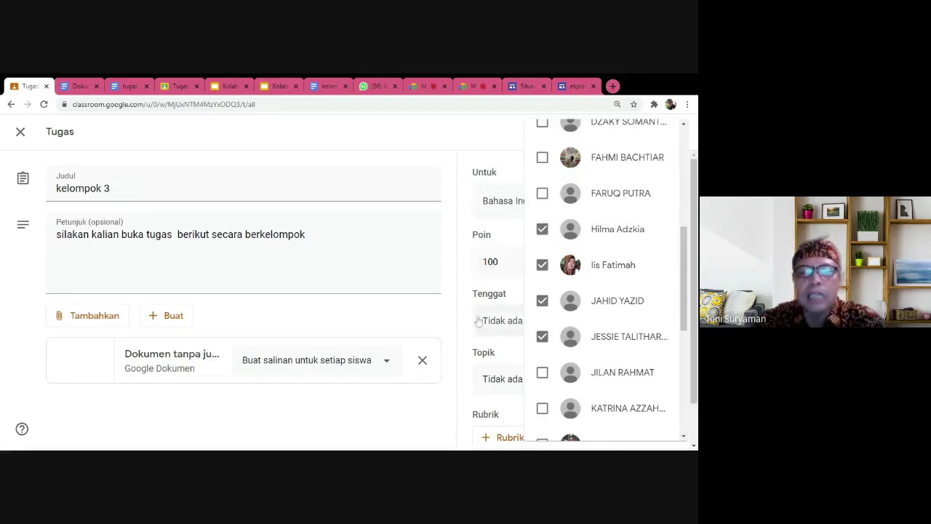
pyautogui.click(458, 227)
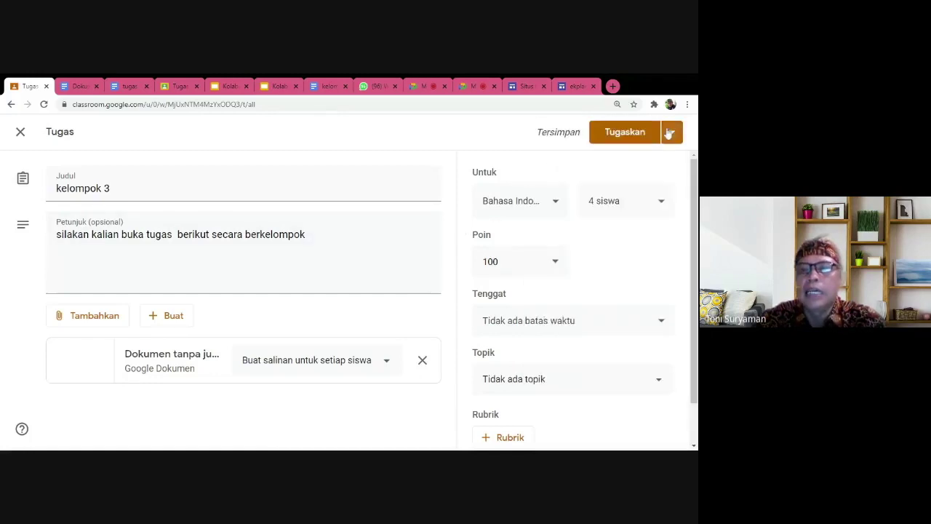
# - Set the assignment's topic to "KBM 3 Maret 2021"
pyautogui.click(666, 382)
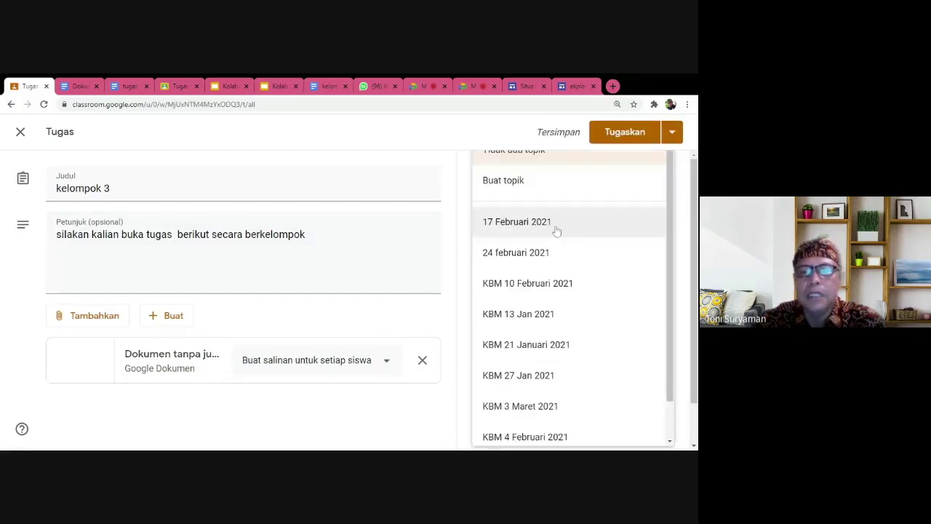
pyautogui.scroll(-2, 555, 364)
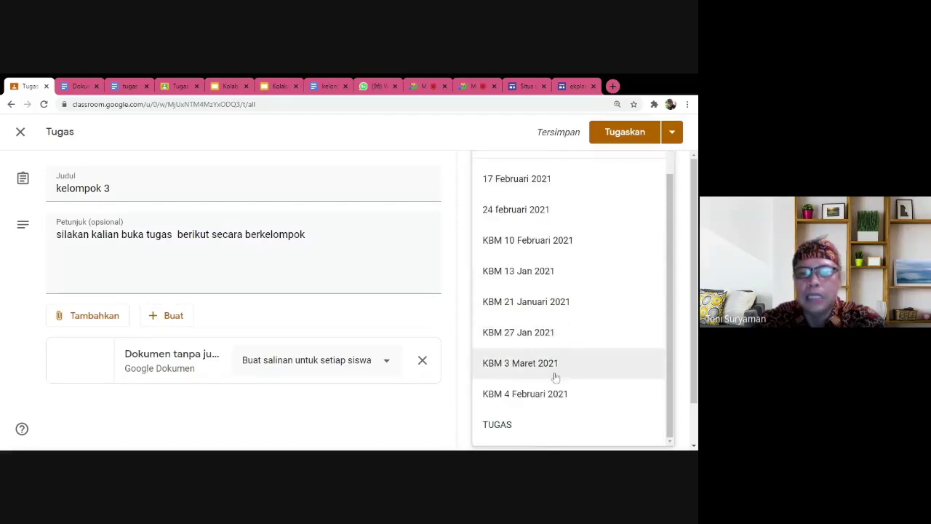
pyautogui.click(554, 375)
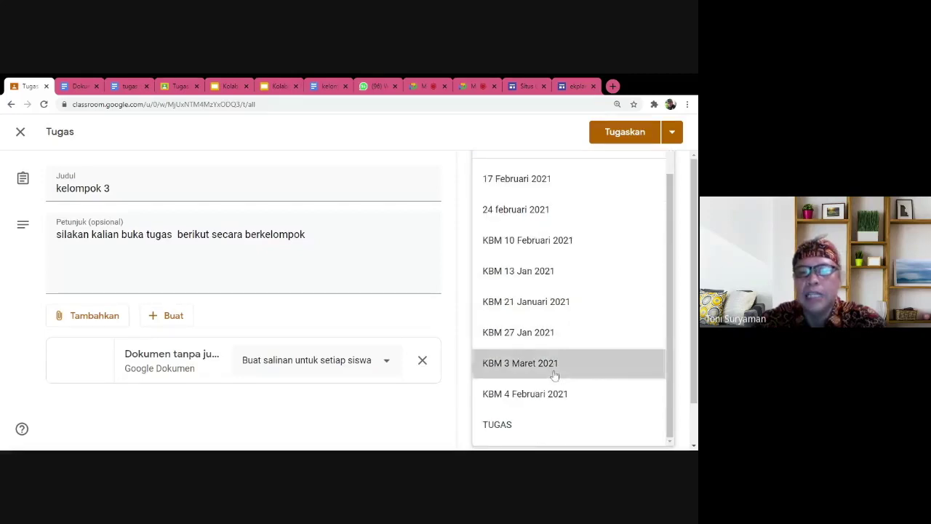
# - Schedule the "kelompok 3" assignment for 1 Mar 2021 at 07.40 and expand its entry in the classwork list
pyautogui.click(676, 134)
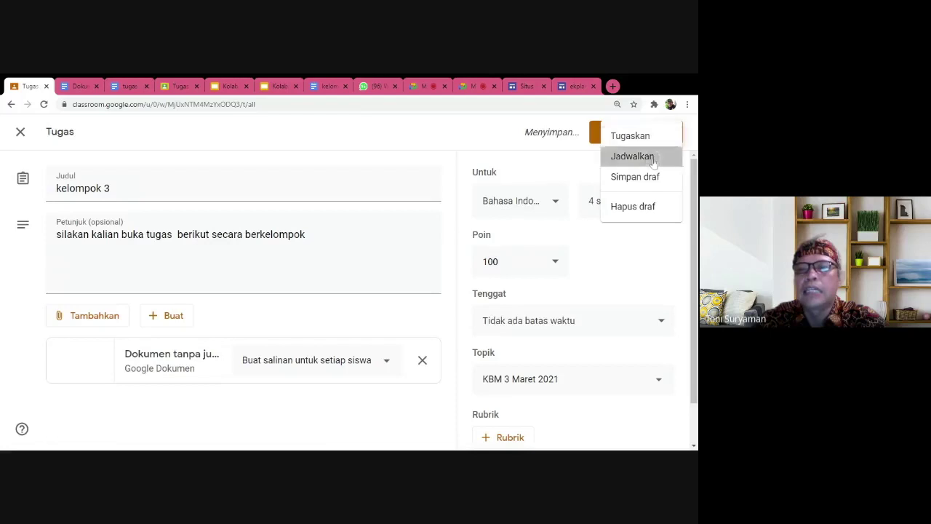
pyautogui.click(649, 157)
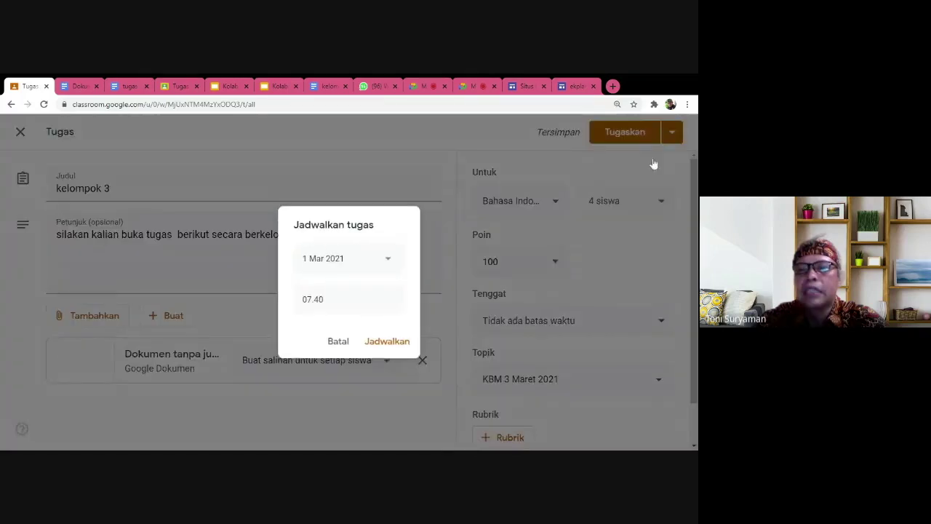
pyautogui.click(386, 342)
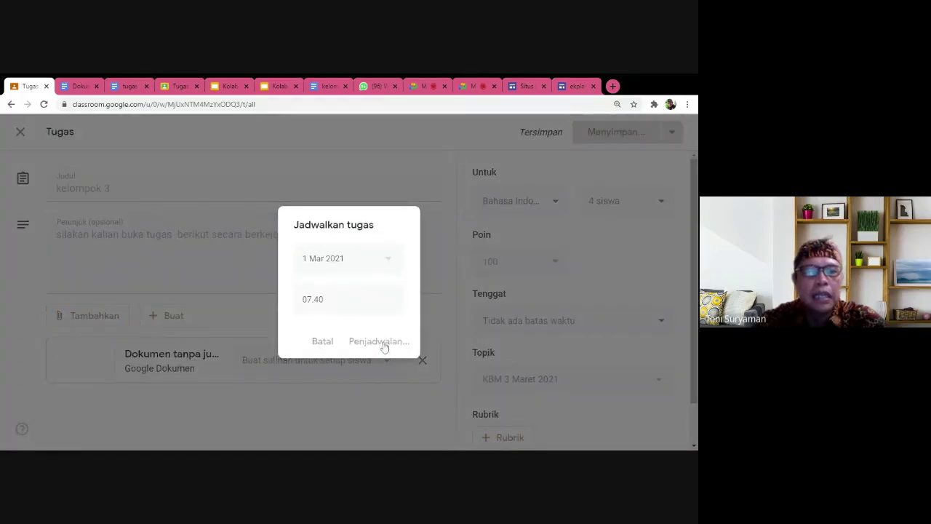
pyautogui.scroll(-4, 286, 250)
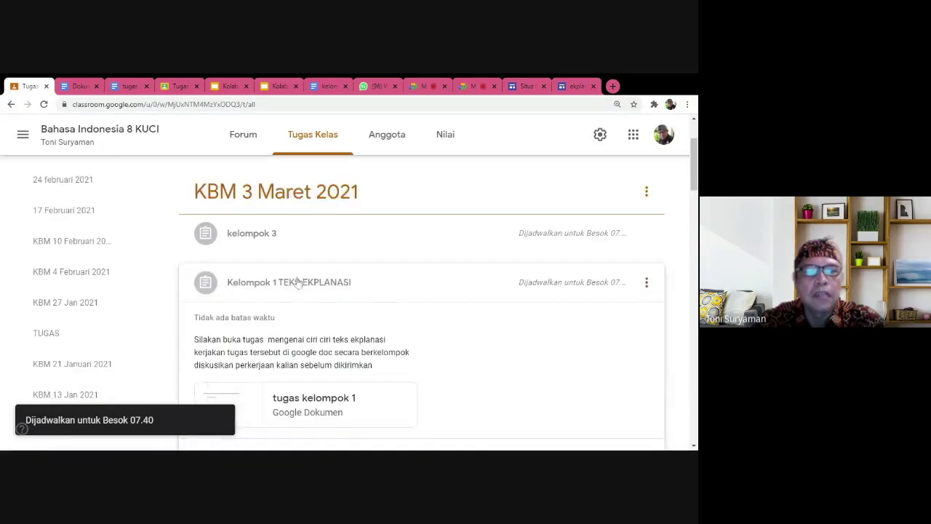
pyautogui.scroll(2, 280, 262)
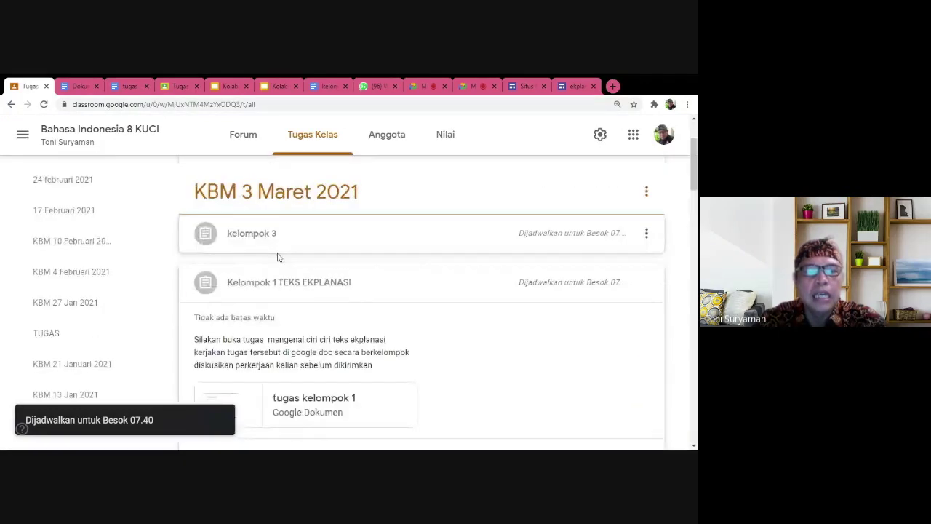
pyautogui.click(274, 245)
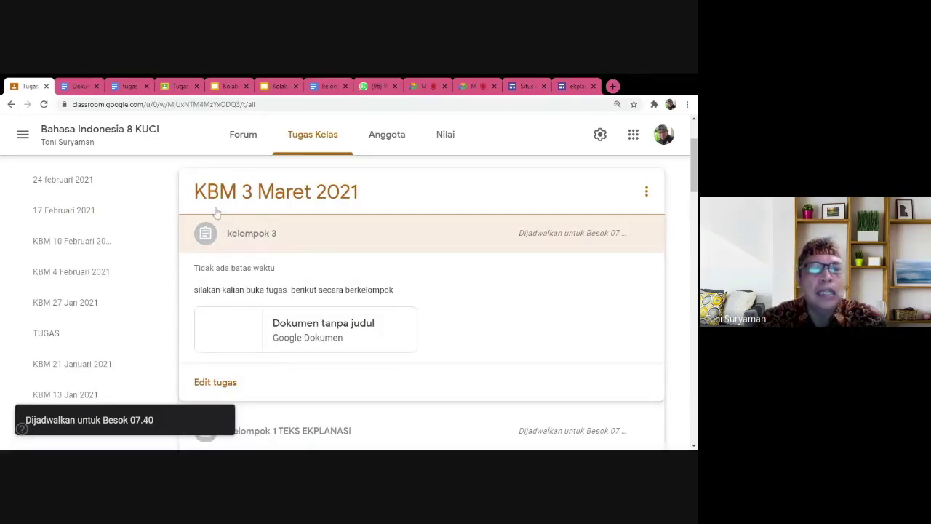
# - Reuse the "Kelompok 1 TEKS EKPLANASI" post from Bahasa Indonesia 8 KUCI as a new assignment and retitle it "Kelompok 4 TEKS EKPLANASI"
pyautogui.scroll(2, 226, 234)
pyautogui.click(212, 182)
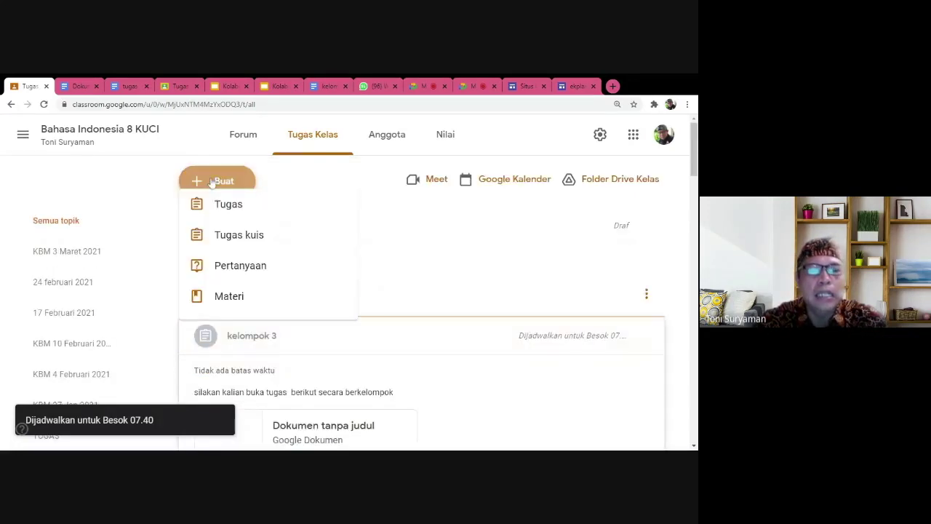
pyautogui.click(250, 355)
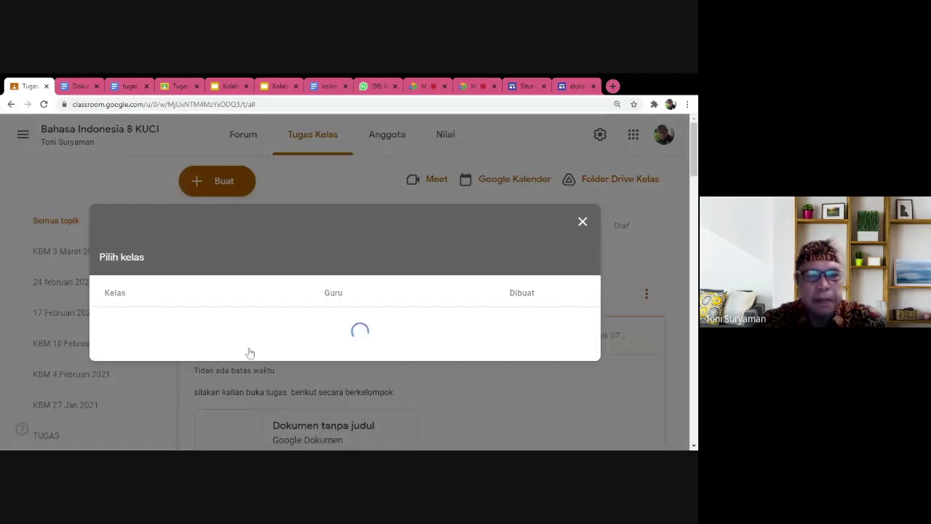
pyautogui.click(250, 342)
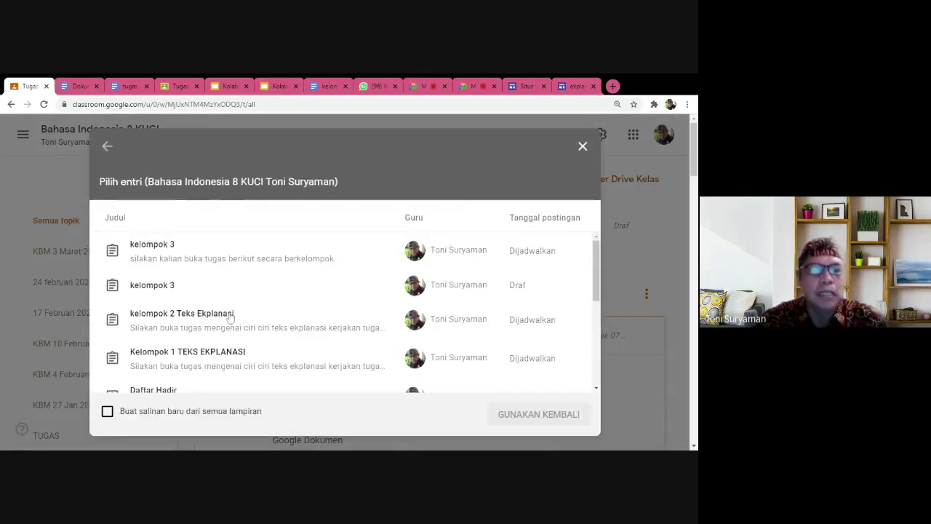
pyautogui.click(187, 356)
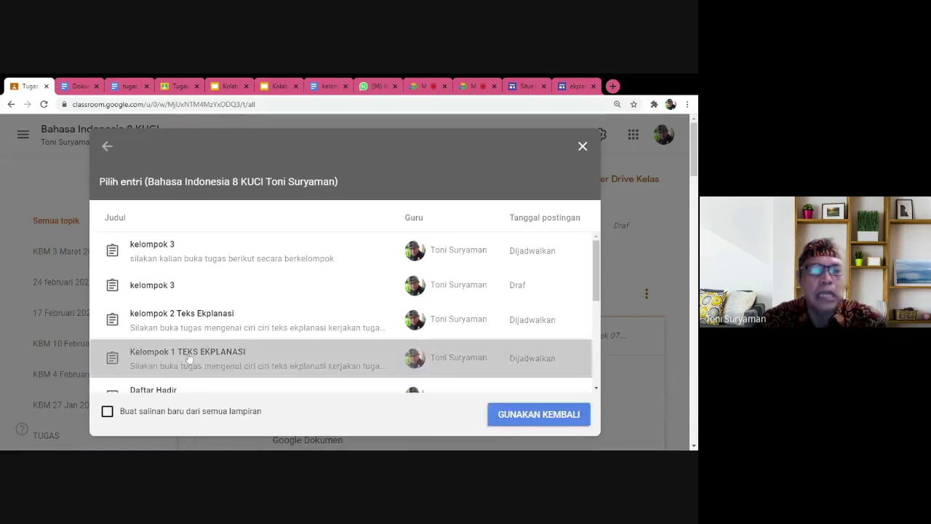
pyautogui.click(525, 415)
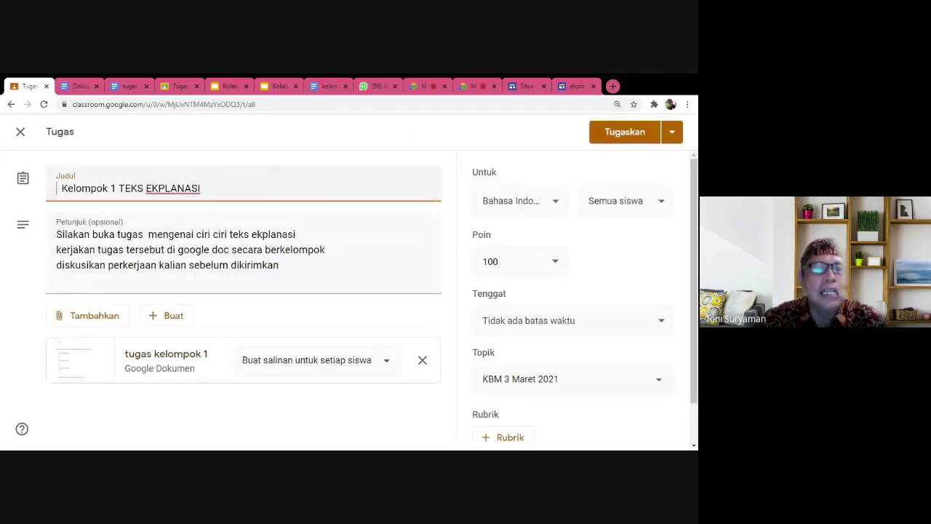
pyautogui.write('4')
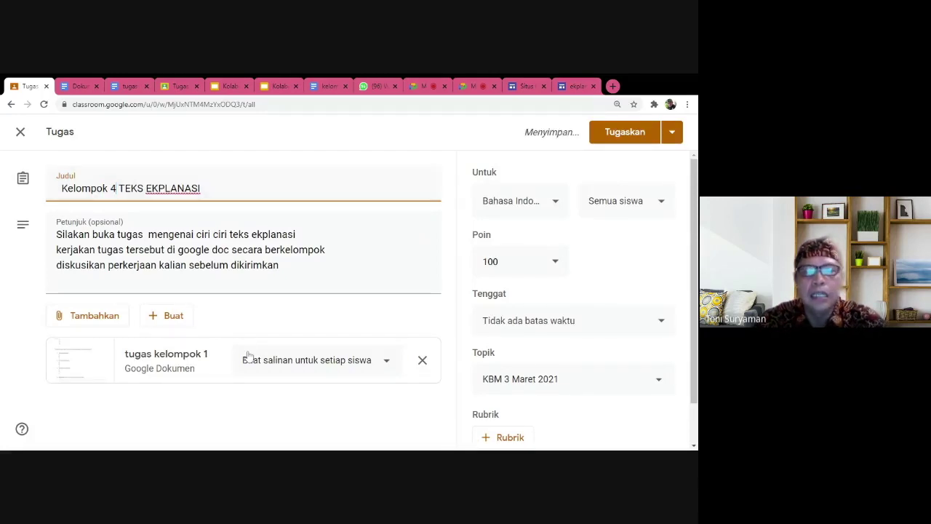
# - Replace the attached "tugas kelompok 1" file with a new blank Google Docs document
pyautogui.click(422, 361)
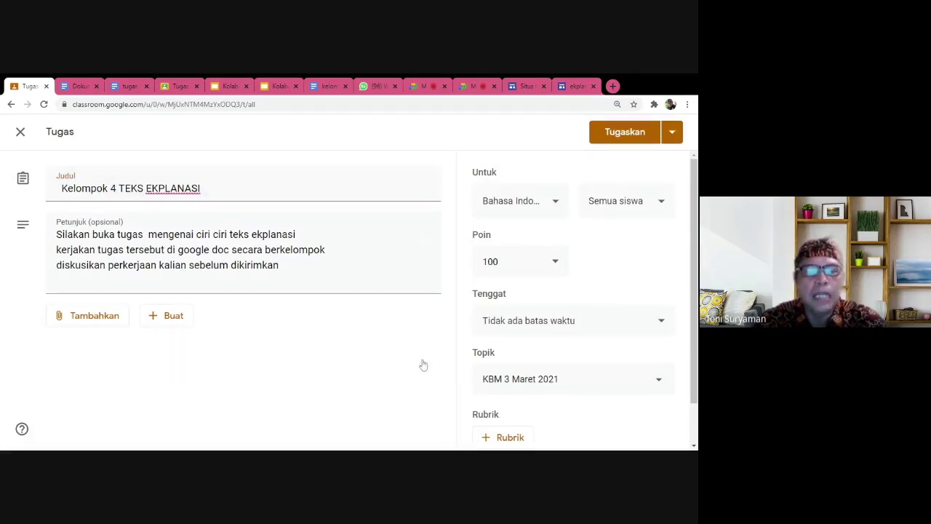
pyautogui.click(175, 315)
pyautogui.click(169, 342)
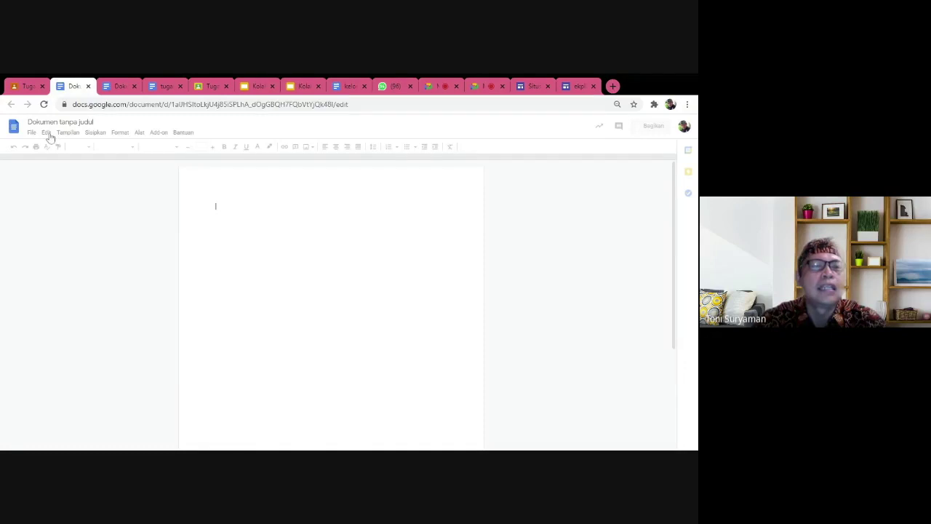
pyautogui.click(47, 133)
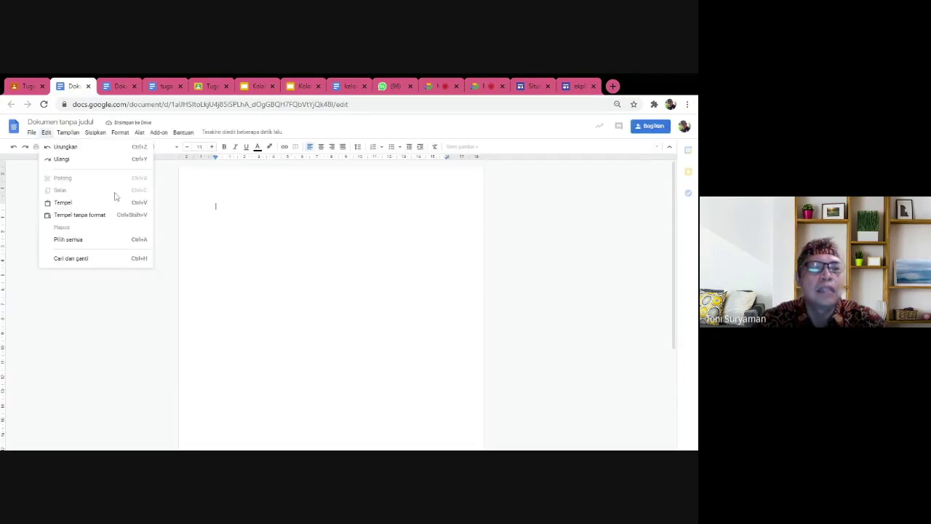
pyautogui.press('Escape')
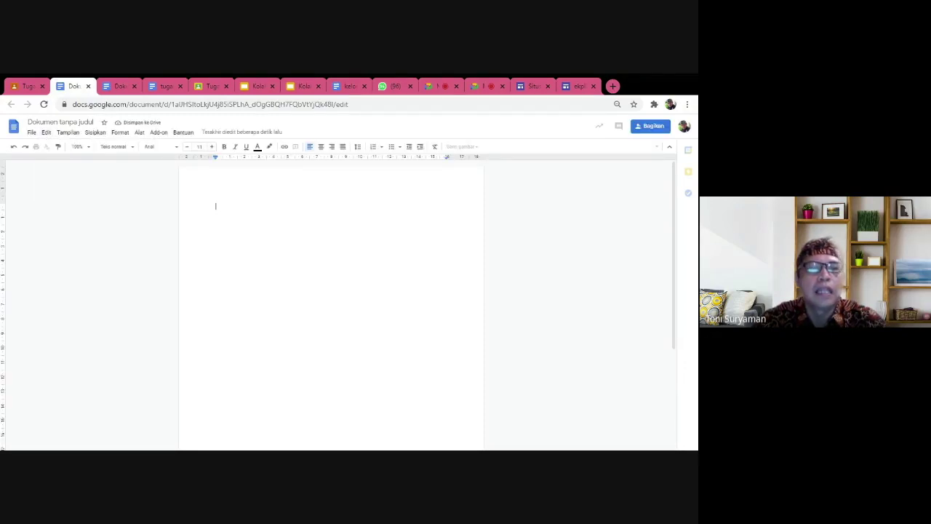
# - Fill the blank document with the "MENENTUKAN CIRI-CIRI TEKS EKSPLANASI" worksheet and open its sharing settings without naming the document
pyautogui.write('MENENTUKAN CIRI-CIRI TEKS EKSPLANASI Kelompok 1 Nama : 1. 2. 3. 4.  Tuliskan tiga topik yang berkenaan dengan fenomena berikut!  fenomena Alam a. b. c. Fenomena Sosial a. b. c. Fenomena  Budaya a. b. c.  Bagaimana ciri ciri umum dari teks ekpl')
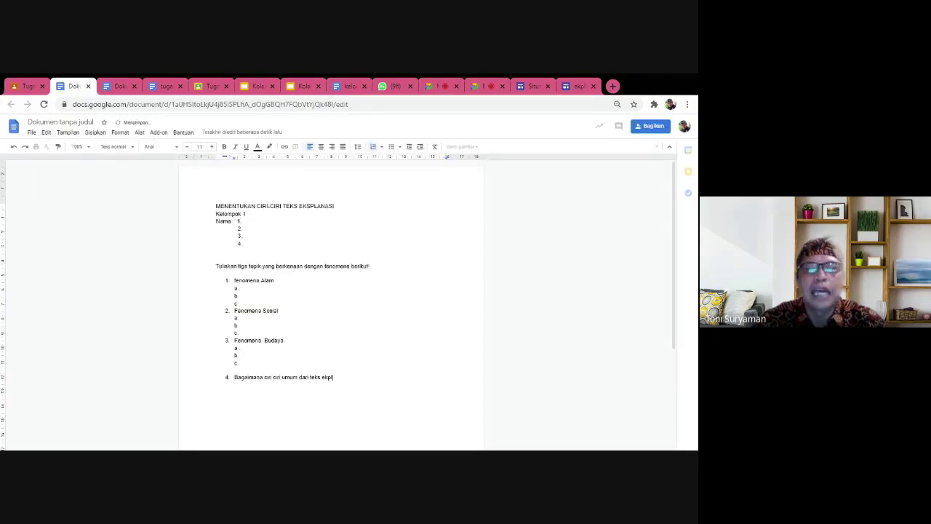
pyautogui.click(653, 127)
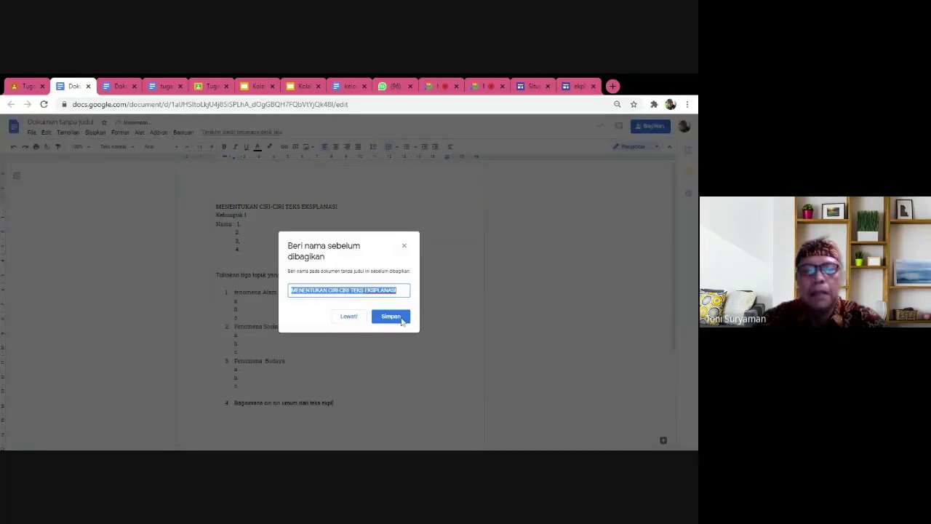
pyautogui.click(347, 318)
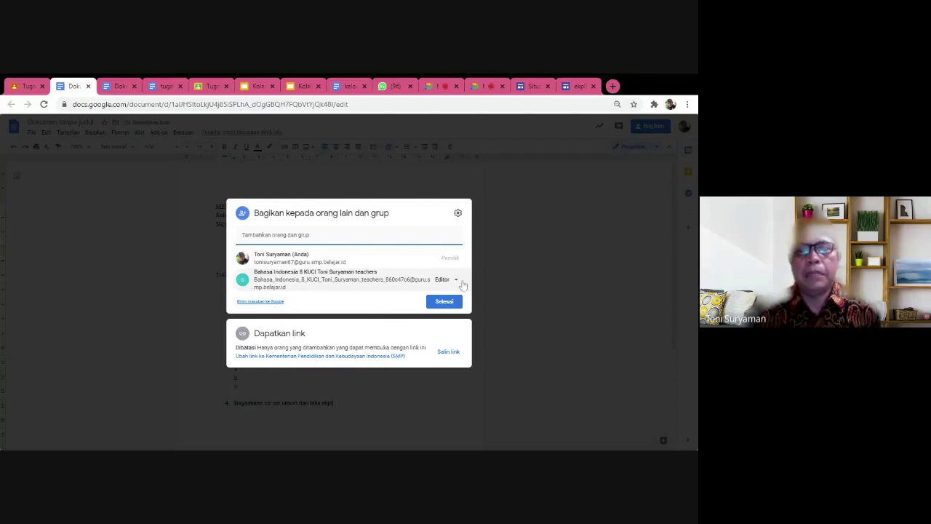
# - Set the document's link access to "Siapa saja yang memiliki link" with the Editor role
pyautogui.click(329, 356)
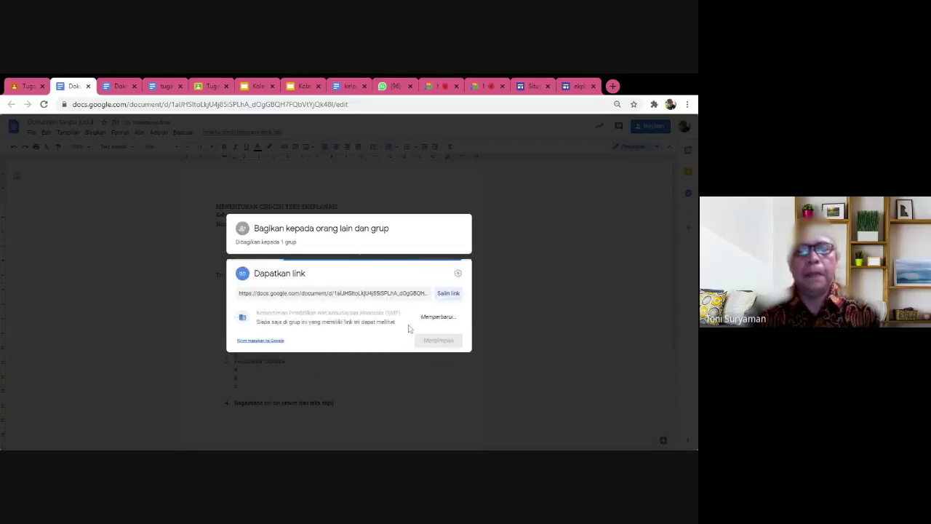
pyautogui.click(385, 311)
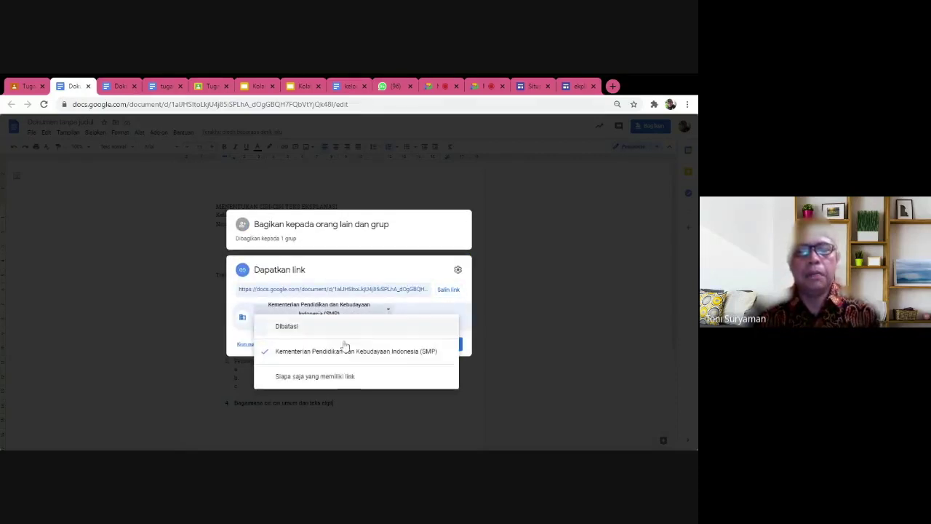
pyautogui.click(320, 376)
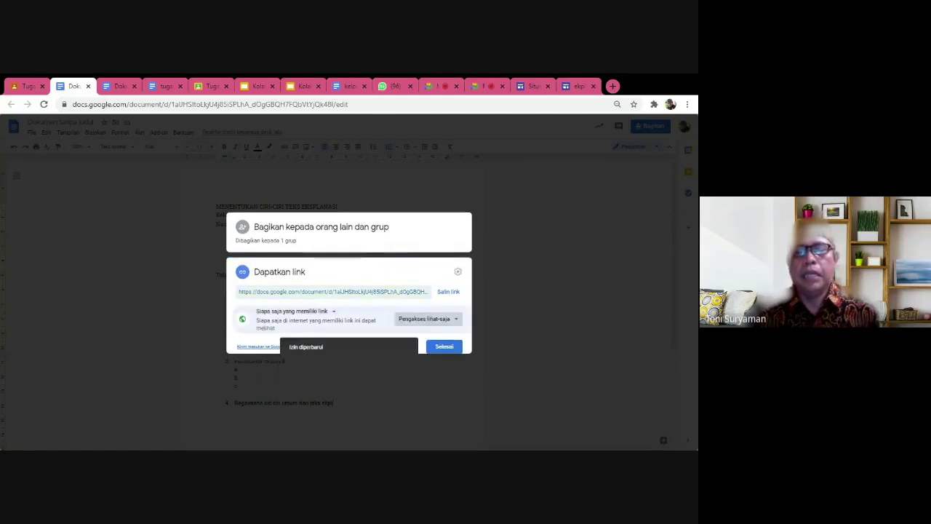
pyautogui.click(456, 322)
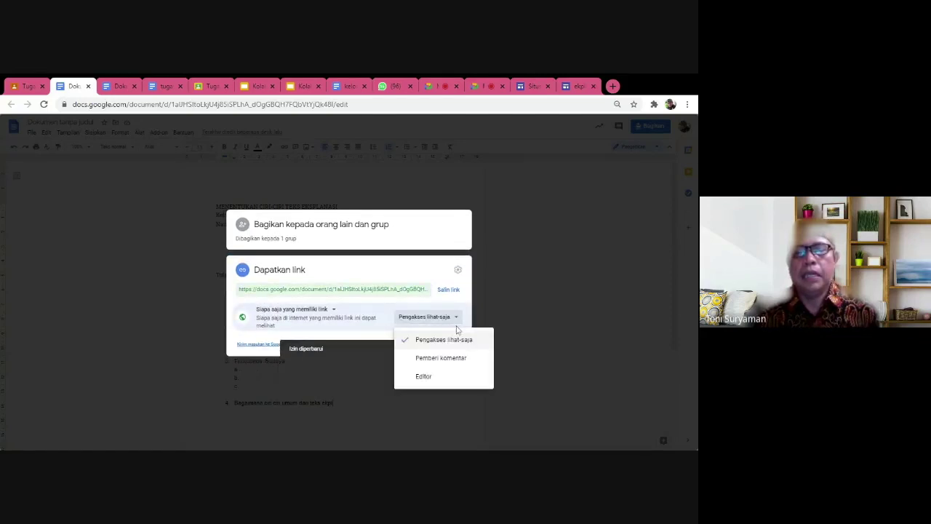
pyautogui.click(415, 377)
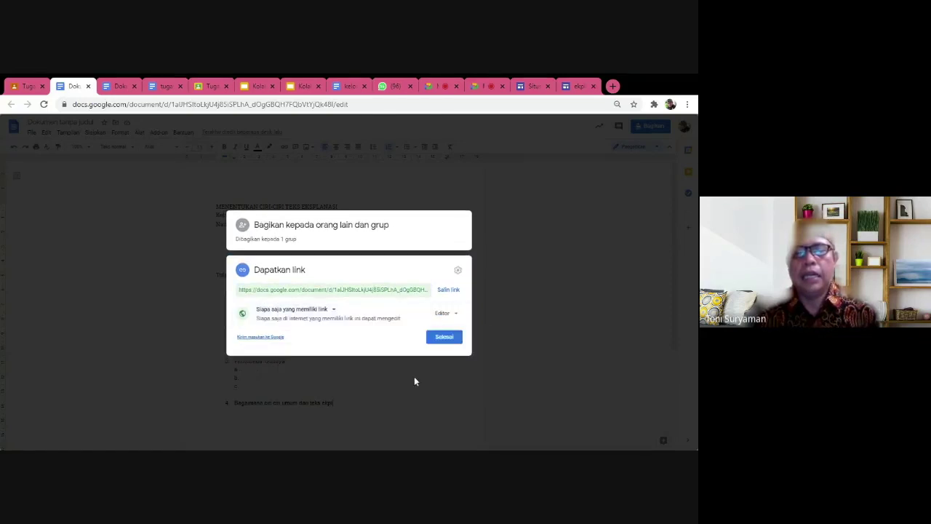
# - Return to the "Kelompok 4 TEKS EKPLANASI" assignment in Classroom and deselect all students as recipients
pyautogui.click(28, 86)
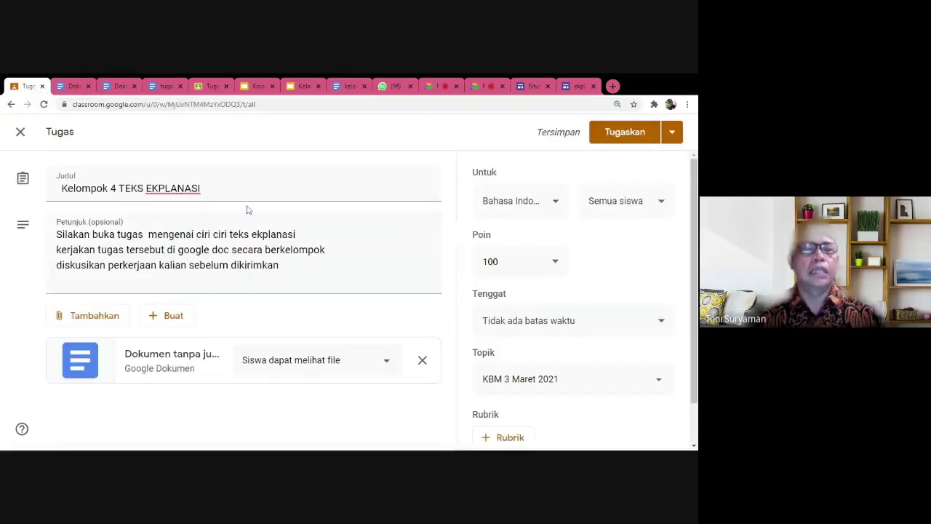
pyautogui.scroll(-1, 618, 202)
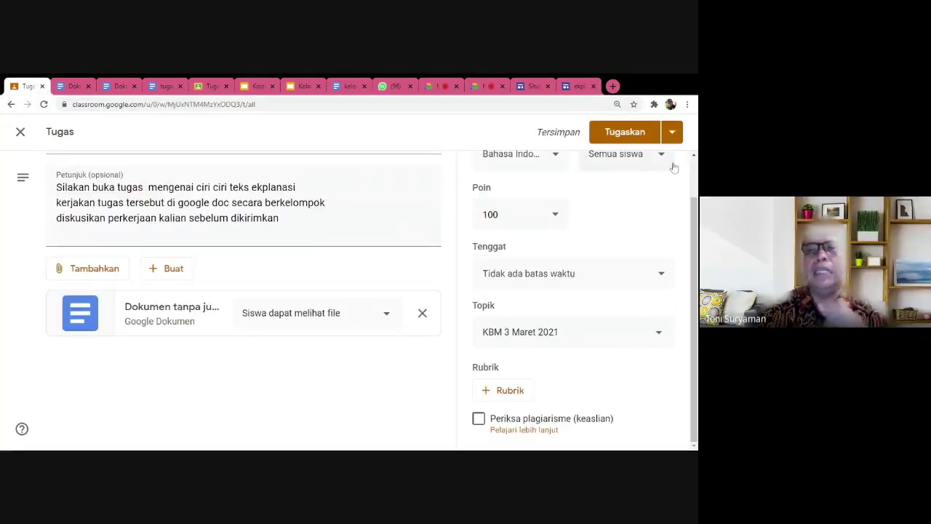
pyautogui.scroll(1, 662, 175)
pyautogui.click(661, 204)
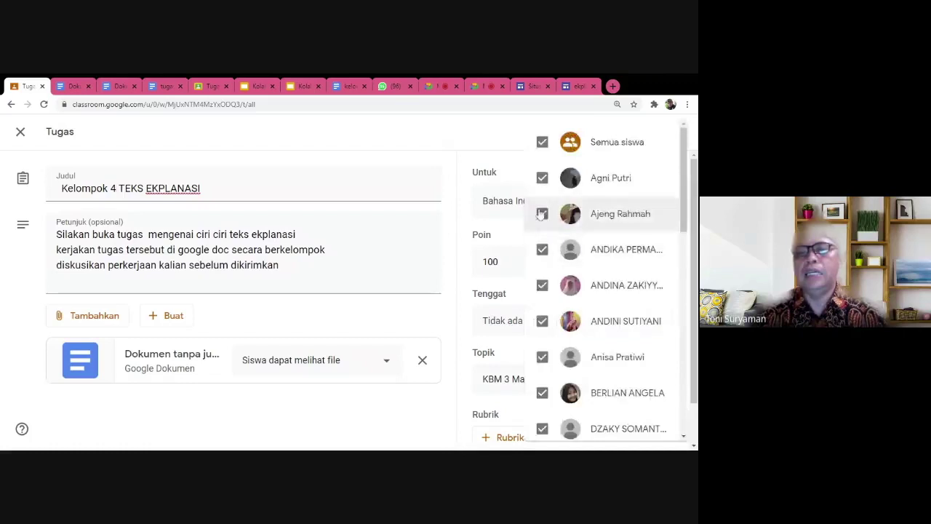
pyautogui.click(542, 142)
# - Assign the work only to the four group members listed consecutively in the second half of the student list
pyautogui.scroll(-2, 568, 305)
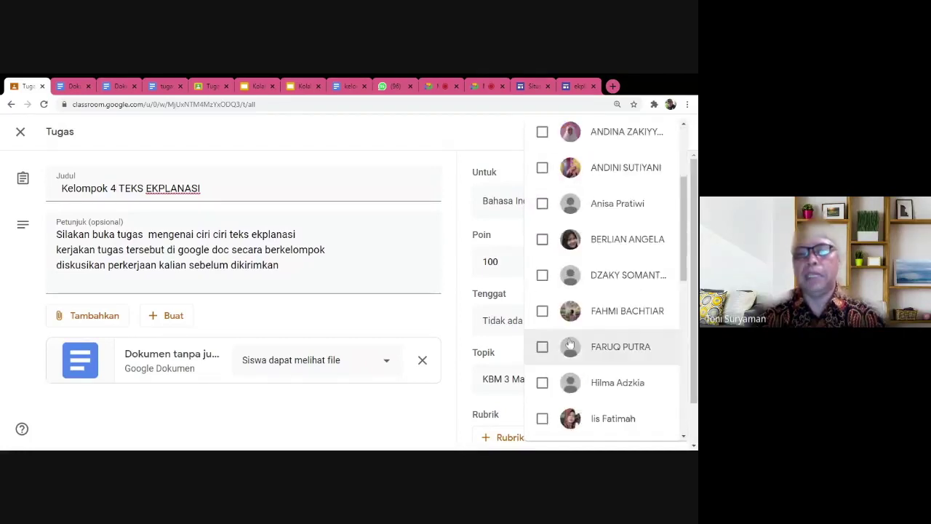
pyautogui.scroll(-3, 570, 343)
pyautogui.click(542, 305)
pyautogui.click(542, 341)
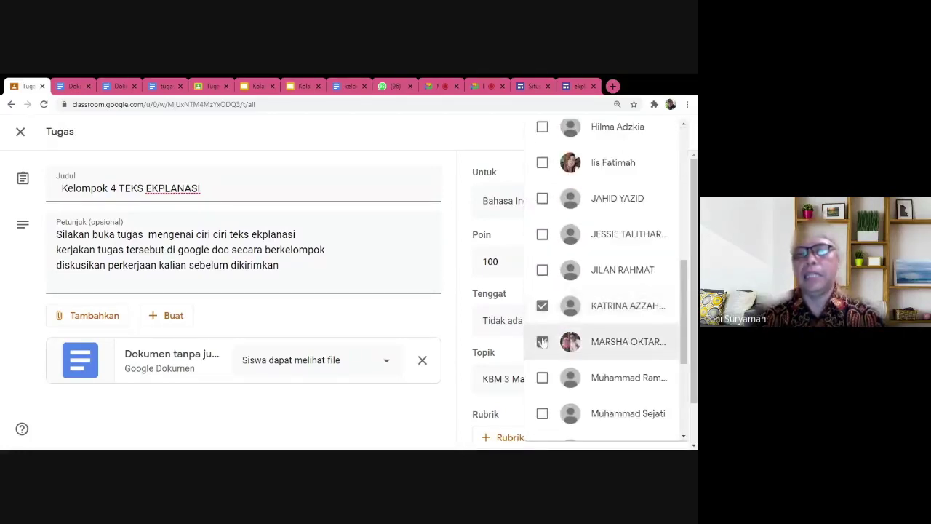
pyautogui.click(542, 377)
pyautogui.click(542, 414)
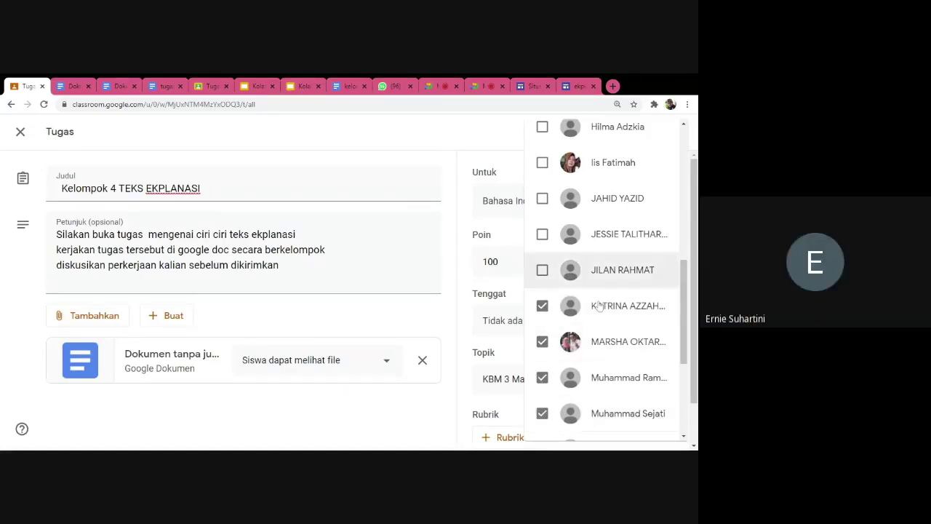
pyautogui.scroll(10, 669, 231)
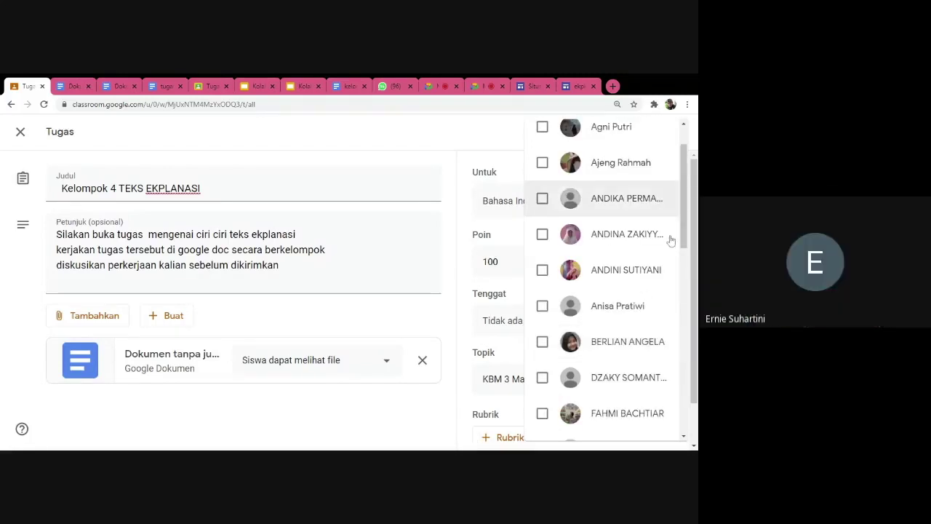
pyautogui.click(458, 205)
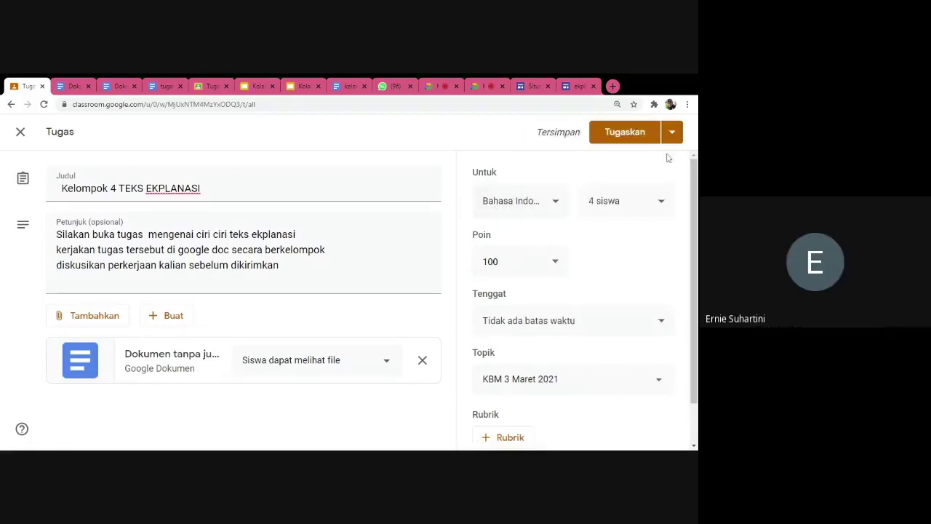
# - Schedule the "Kelompok 4 TEKS EKPLANASI" assignment for 1 Mar 2021 at 07.40
pyautogui.click(671, 132)
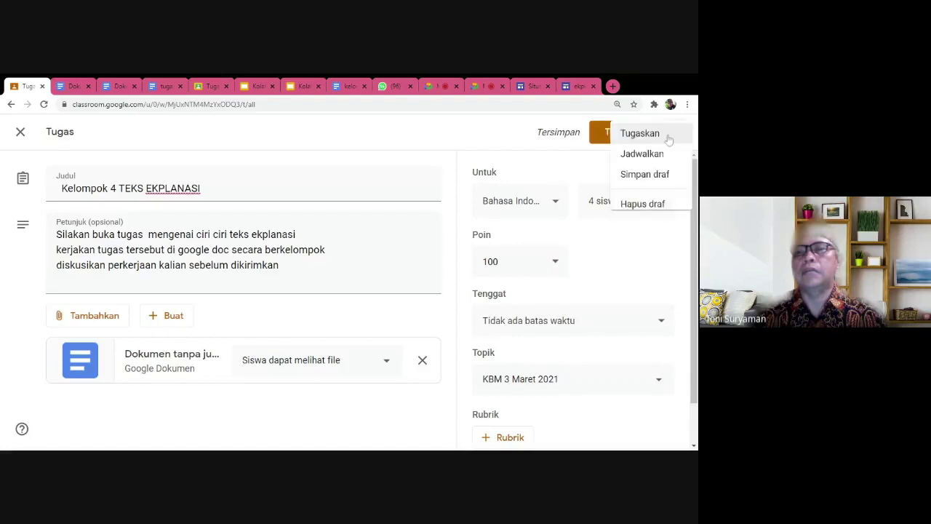
pyautogui.click(671, 155)
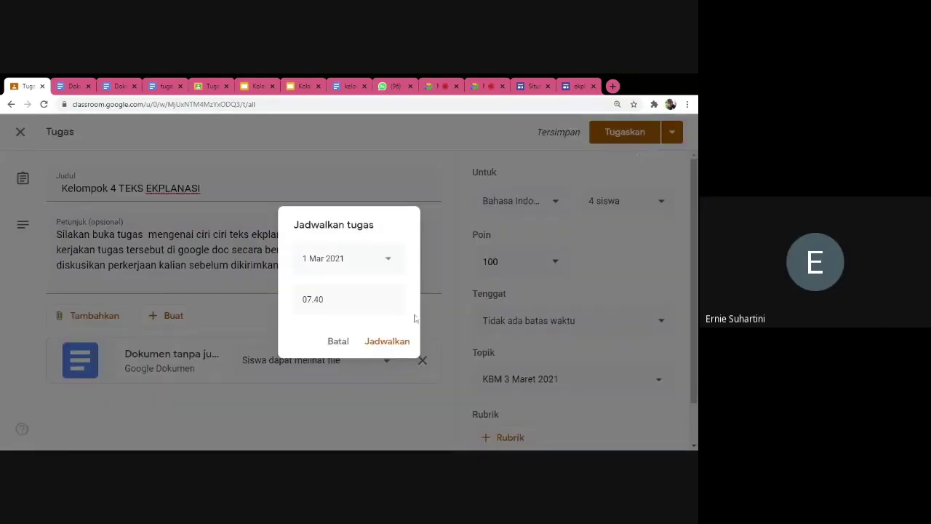
pyautogui.click(388, 341)
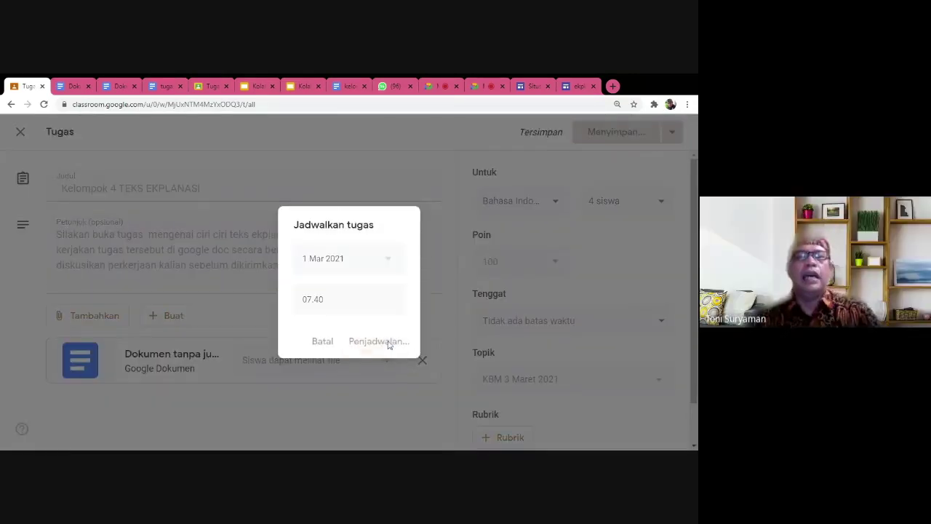
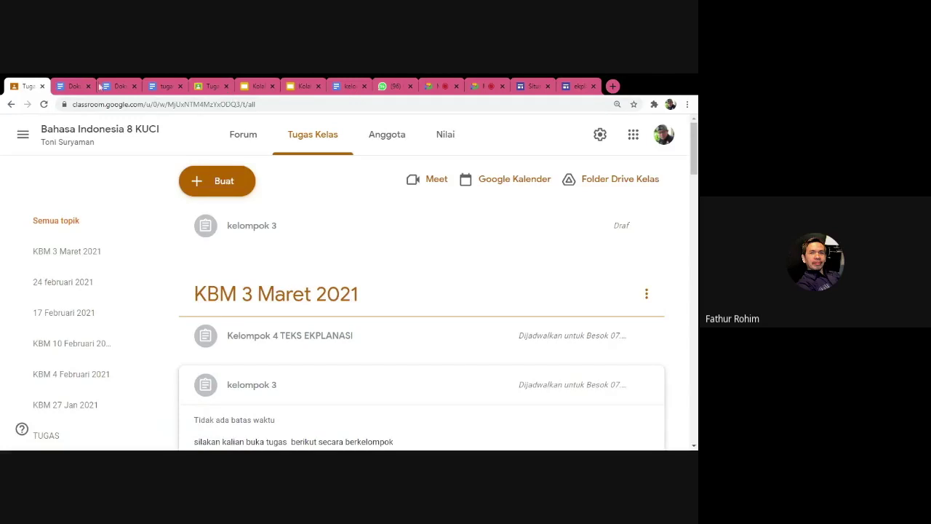
# - Switch to the two Google Meet calls and check their presentation status and screen-sharing options
pyautogui.click(447, 88)
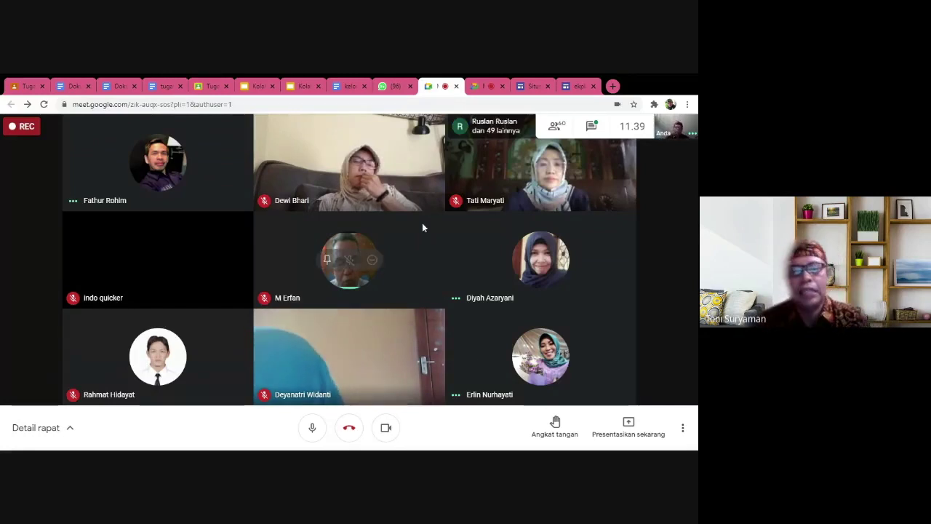
pyautogui.click(630, 435)
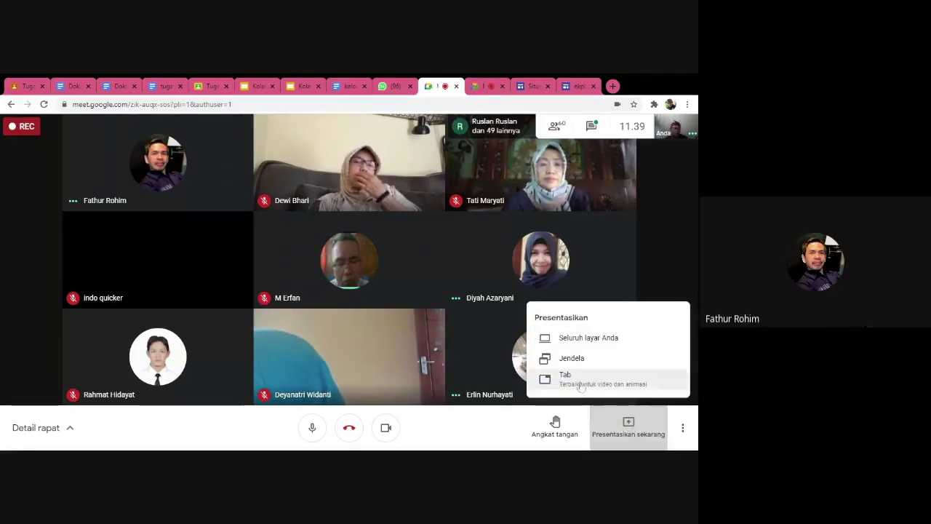
pyautogui.click(626, 425)
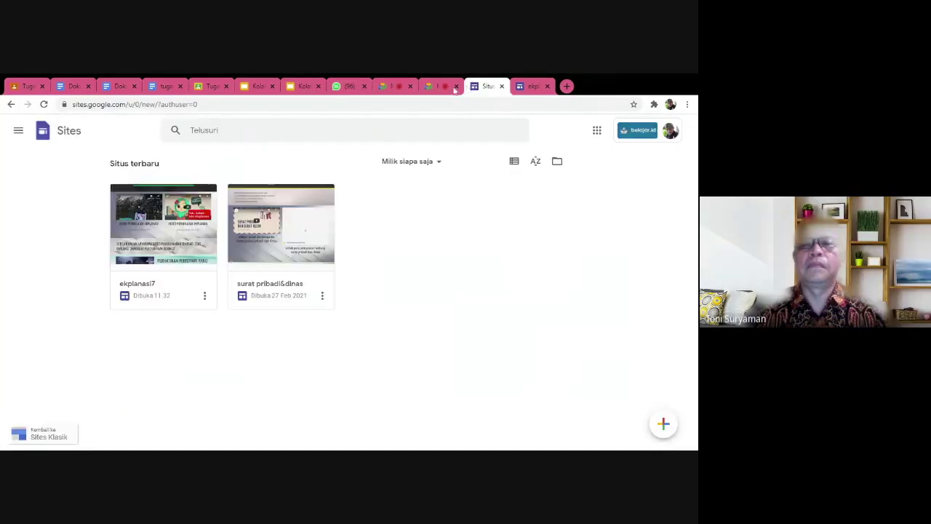
pyautogui.click(452, 89)
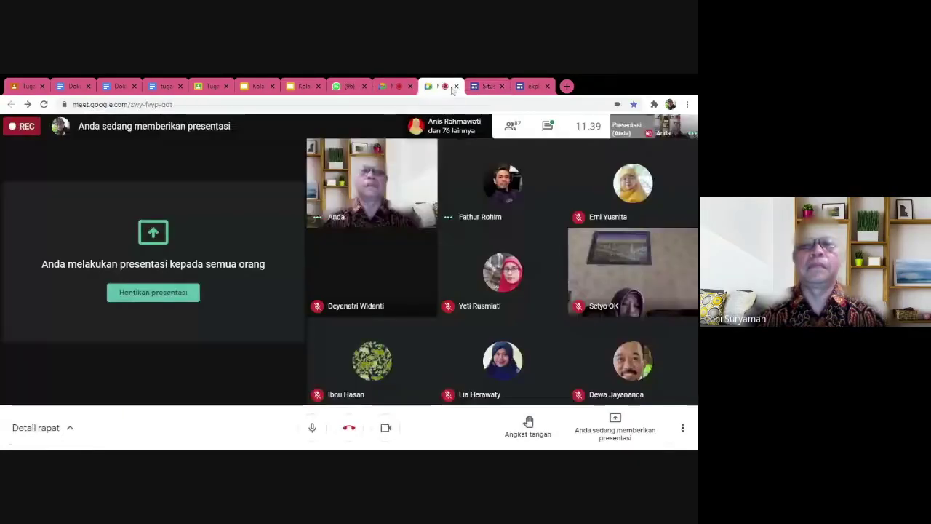
pyautogui.click(389, 91)
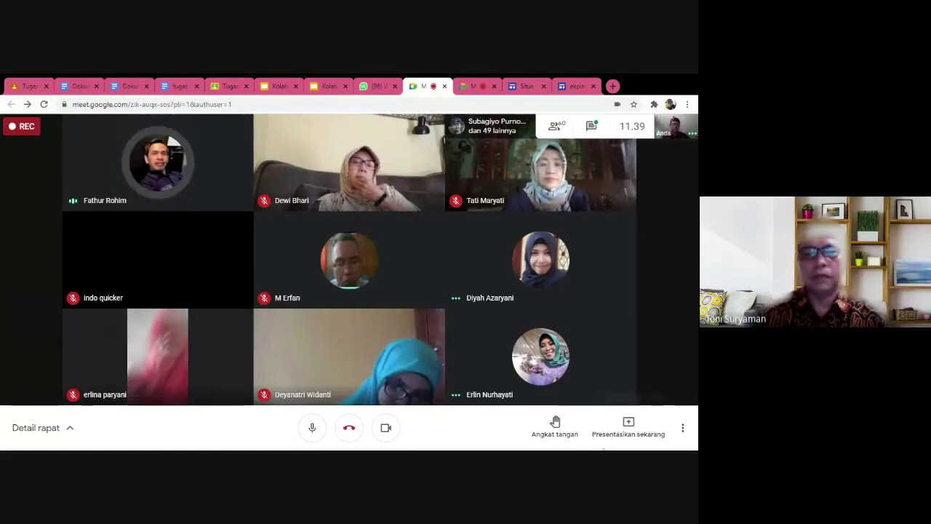
pyautogui.click(625, 427)
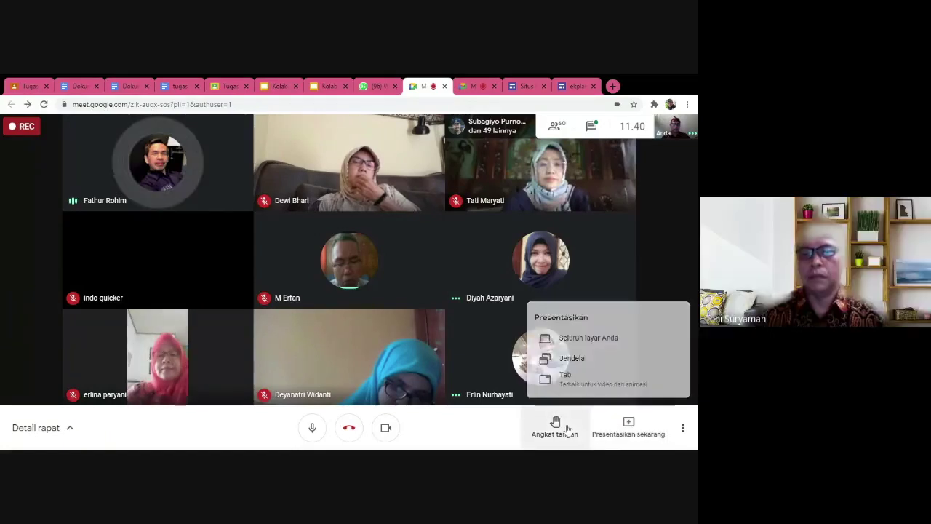
pyautogui.click(555, 425)
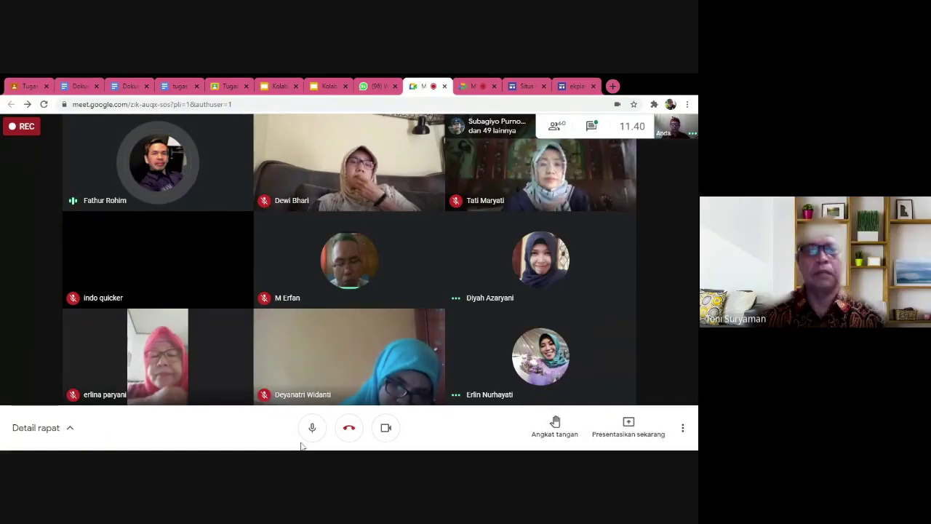